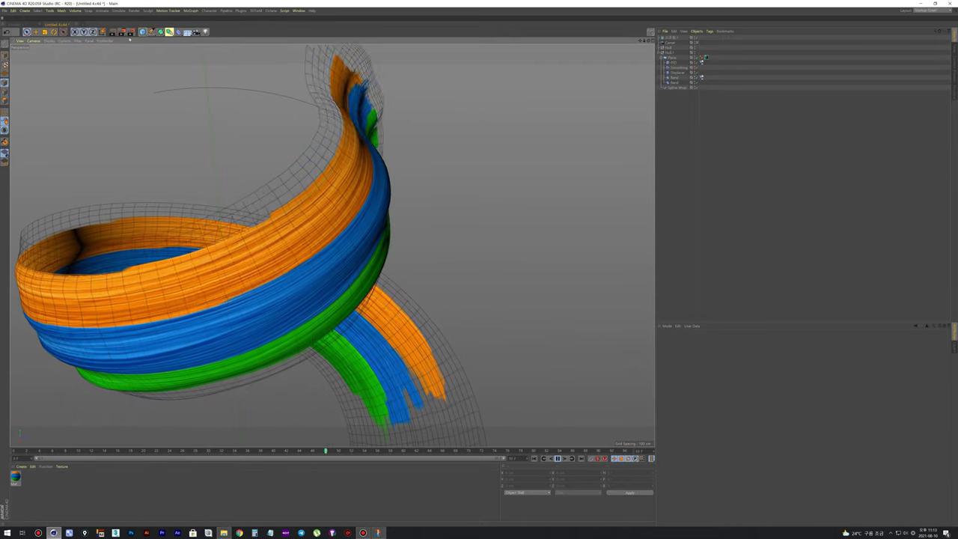
Step: Switch the viewport from Gouraud Shading (Lines) to plain Gouraud Shading during playback
click(56, 41)
click(63, 49)
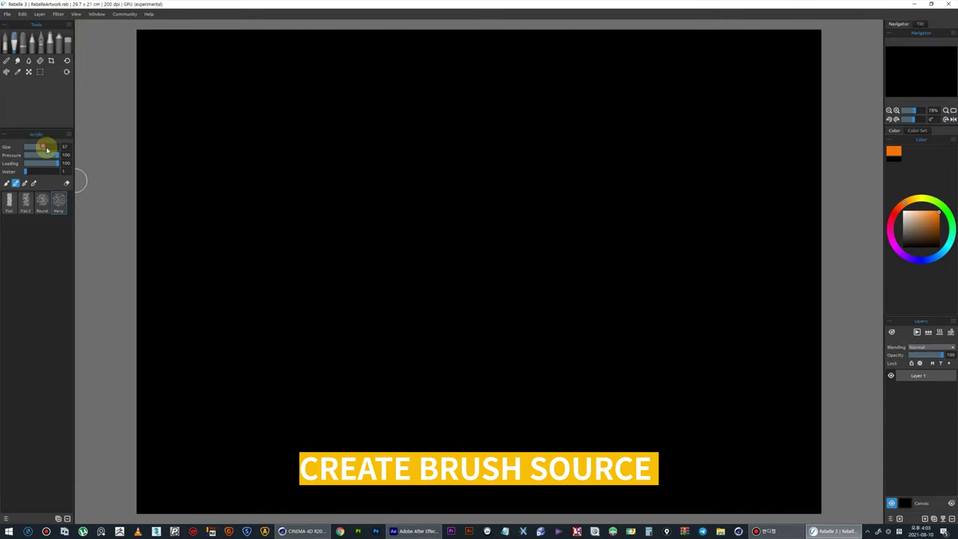
Step: Paint a thick orange band across the canvas centre, then a deep blue band with a smaller brush
drag(501, 214, 337, 214)
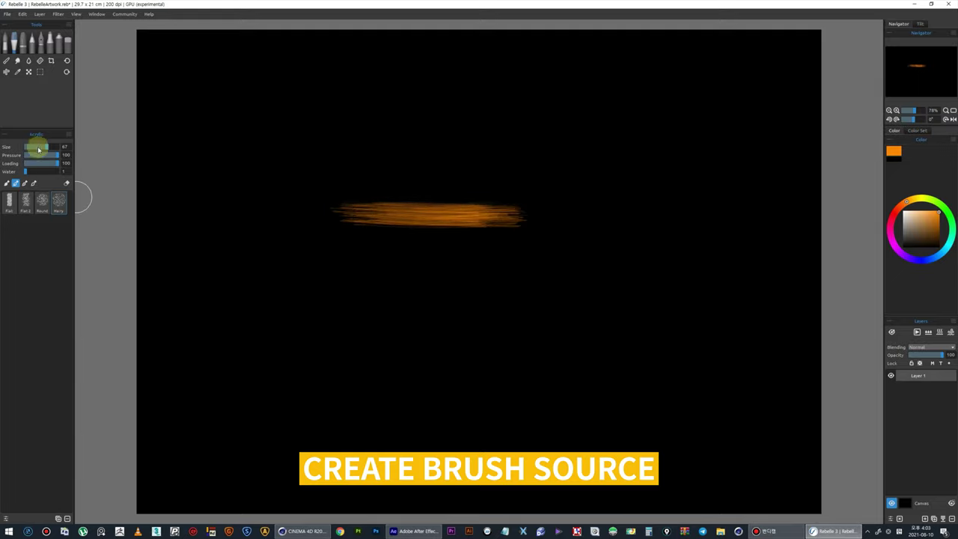
mouse_move(399, 203)
mouse_down()
mouse_move(336, 209)
mouse_move(549, 205)
mouse_move(564, 214)
mouse_move(336, 220)
mouse_move(584, 218)
mouse_move(283, 212)
mouse_move(519, 199)
mouse_move(612, 226)
mouse_move(306, 218)
mouse_move(299, 241)
mouse_move(355, 277)
mouse_move(299, 277)
mouse_move(335, 291)
mouse_move(426, 280)
mouse_move(329, 222)
mouse_up()
click(944, 252)
click(928, 222)
click(940, 216)
drag(47, 147, 41, 147)
Step: Paint a green band below the blue one across the full width and smear the bands sideways
click(943, 224)
mouse_move(388, 304)
mouse_down()
mouse_move(277, 303)
mouse_move(321, 331)
mouse_move(719, 299)
mouse_up()
drag(269, 329, 577, 309)
alt+click(246, 247)
mouse_move(245, 247)
mouse_down()
mouse_move(706, 261)
mouse_move(521, 257)
mouse_move(242, 273)
mouse_move(378, 339)
mouse_move(741, 306)
mouse_up()
Step: Smudge and tidy the band edges using the second flat brush preset
alt+click(722, 203)
key(n)
mouse_move(214, 210)
mouse_down()
mouse_move(518, 335)
mouse_move(746, 221)
mouse_move(229, 283)
mouse_move(197, 214)
mouse_move(368, 193)
mouse_up()
click(7, 182)
mouse_move(262, 191)
mouse_down()
mouse_move(684, 171)
mouse_move(152, 322)
mouse_move(799, 265)
mouse_move(229, 357)
mouse_move(666, 317)
mouse_move(218, 271)
mouse_up()
mouse_move(768, 335)
mouse_down()
mouse_move(633, 182)
mouse_move(231, 349)
mouse_move(252, 203)
mouse_move(462, 192)
mouse_move(199, 217)
mouse_up()
drag(177, 330, 720, 188)
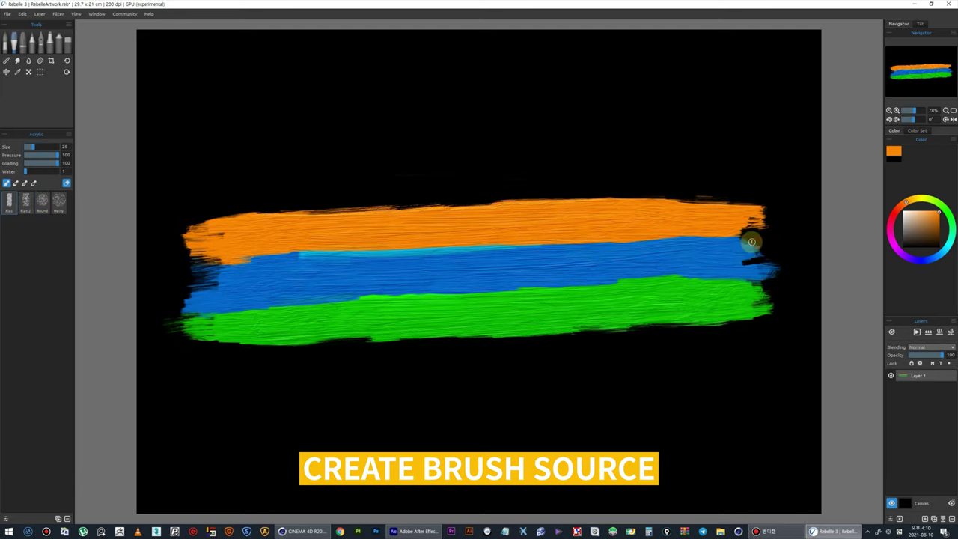
click(756, 286)
alt+click(309, 232)
Step: Repaint the band boundaries in orange, blue and green with a larger brush, extending green rightward
mouse_move(530, 227)
mouse_down()
mouse_move(782, 255)
mouse_move(731, 205)
mouse_up()
alt+click(778, 289)
alt+click(774, 243)
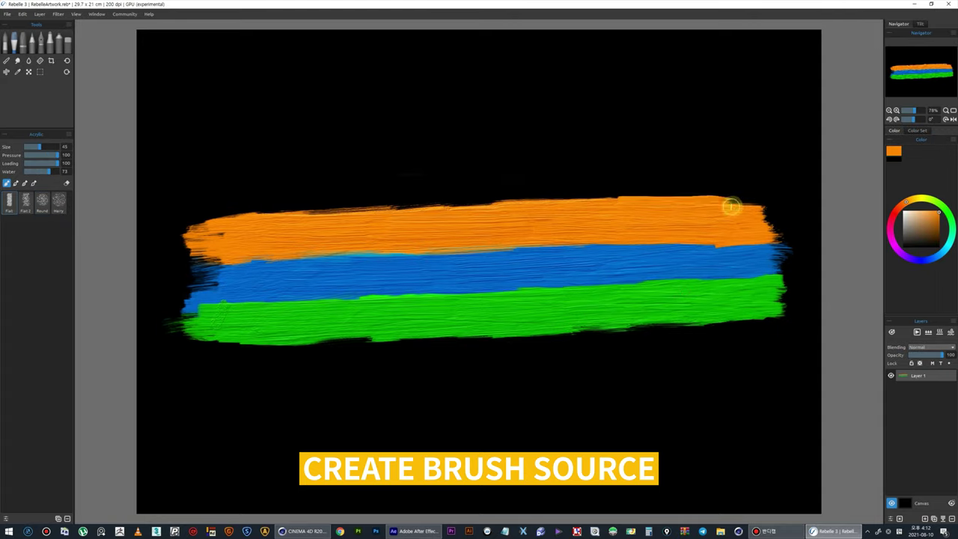
alt+click(570, 231)
drag(570, 231, 514, 237)
alt+click(364, 274)
drag(364, 274, 551, 276)
alt+click(471, 312)
drag(470, 311, 797, 303)
Step: Touch up the blue and orange bands with colours picked from the canvas
alt+click(577, 265)
drag(577, 265, 322, 268)
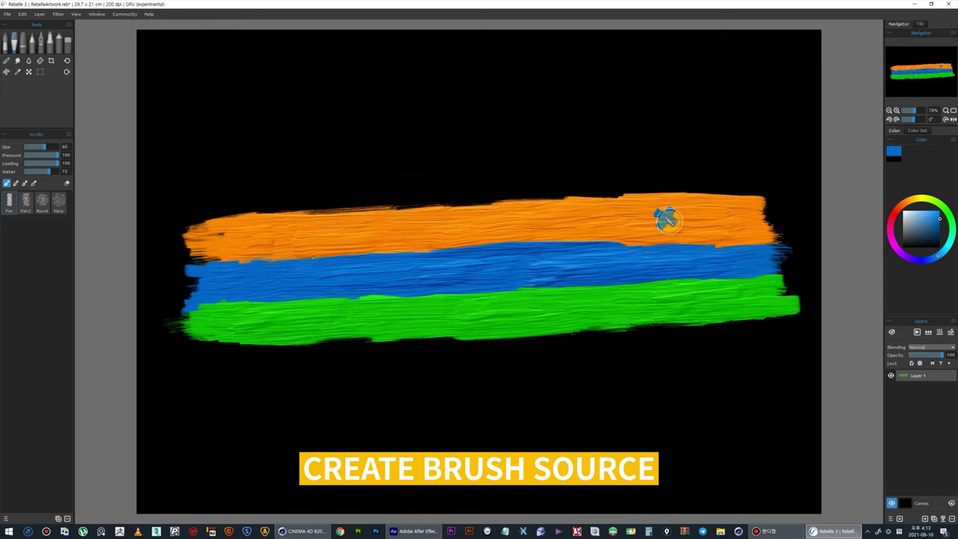
alt+click(663, 214)
drag(663, 214, 509, 217)
alt+click(284, 280)
alt+click(378, 229)
drag(378, 229, 284, 225)
alt+click(270, 258)
drag(269, 258, 553, 276)
alt+click(663, 299)
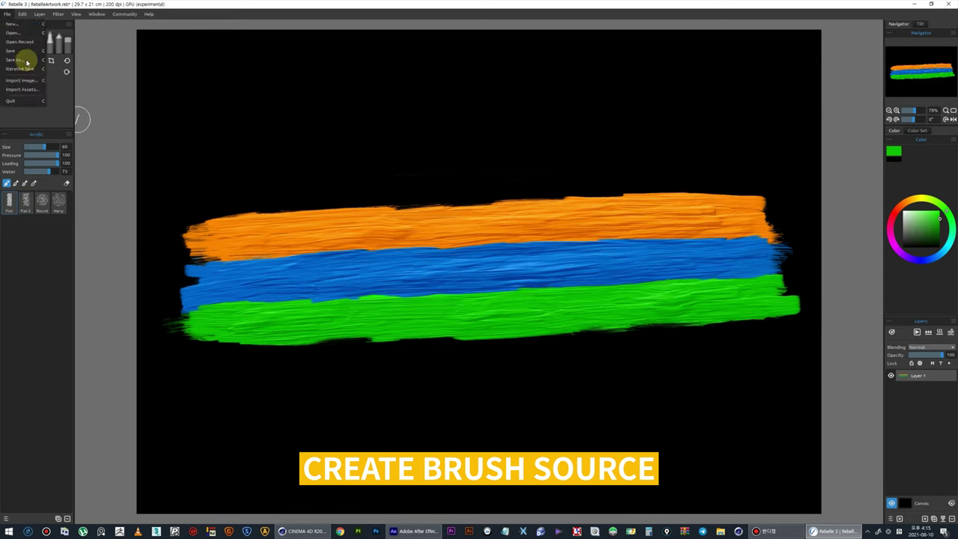
Step: Save the painting as line.png, hide the canvas background, and switch to After Effects
key(ctrl+shift+s)
key(Return)
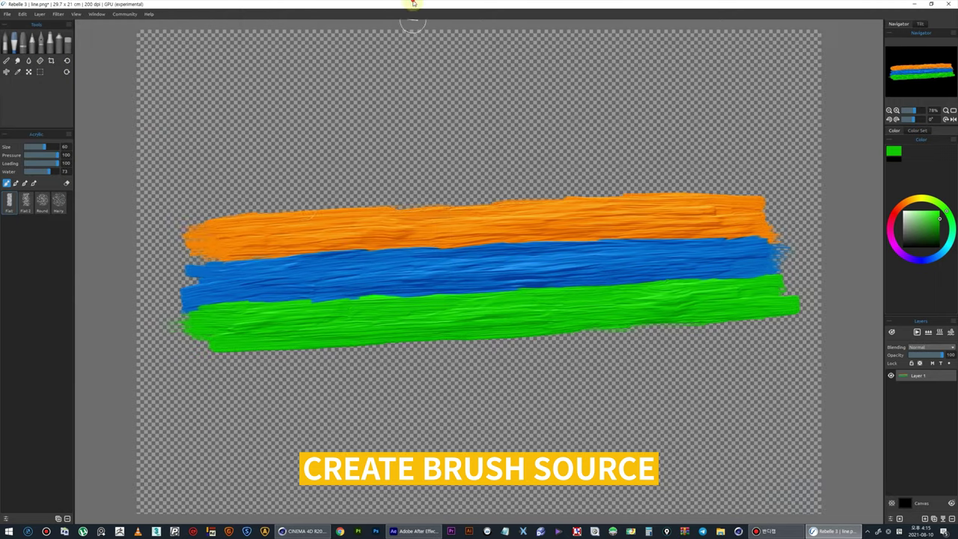
alt+click(654, 260)
drag(49, 172, 23, 171)
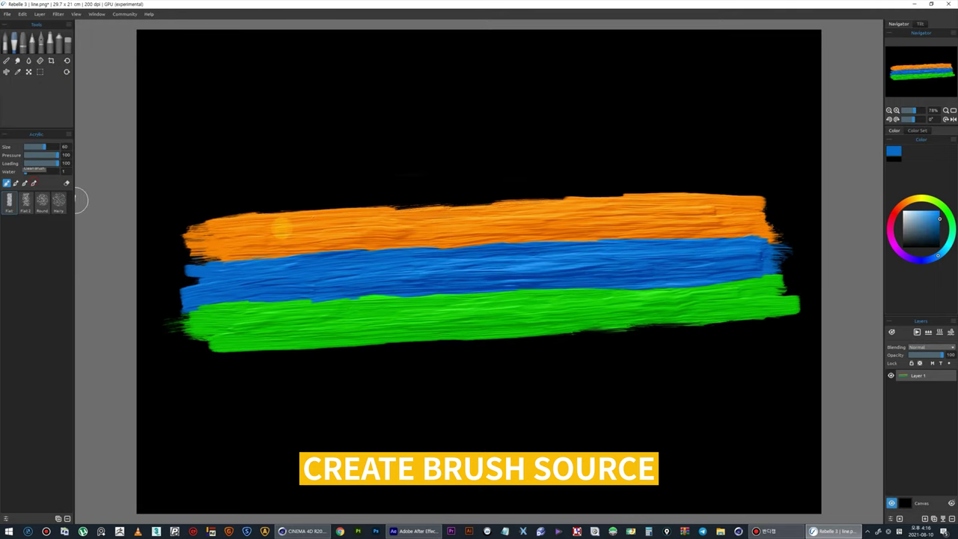
click(891, 503)
click(422, 531)
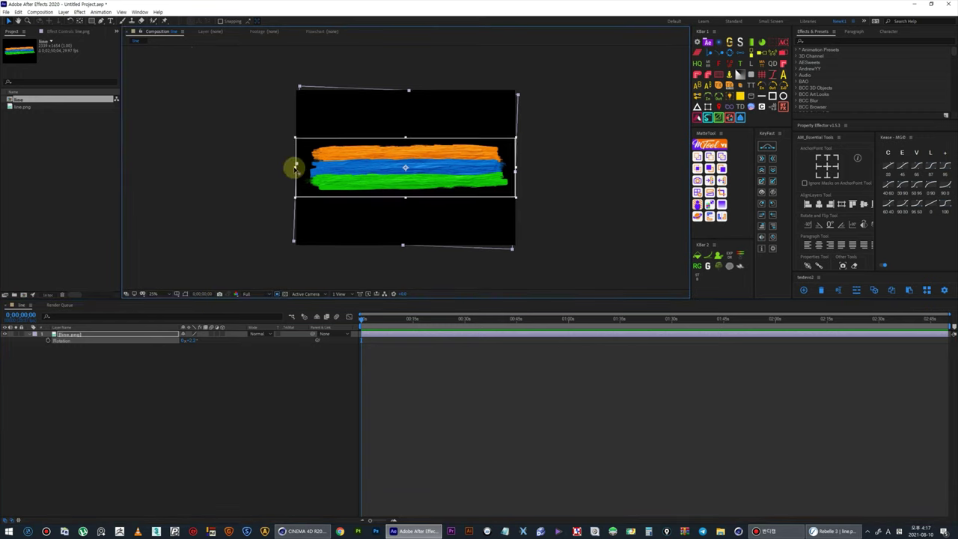
key(ctrl+alt+s)
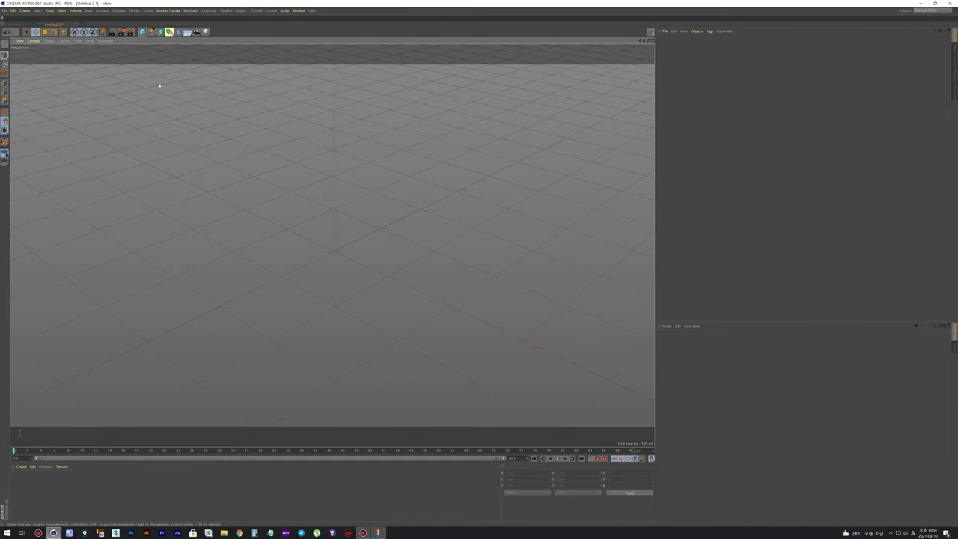
Step: Add a Plane to the scene and apply a new material to it
drag(142, 31, 193, 58)
click(190, 49)
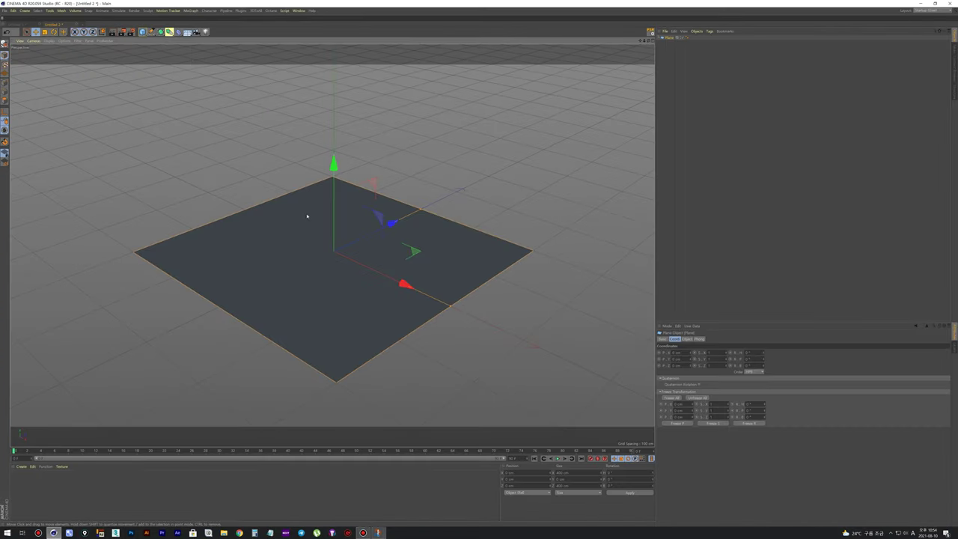
click(40, 491)
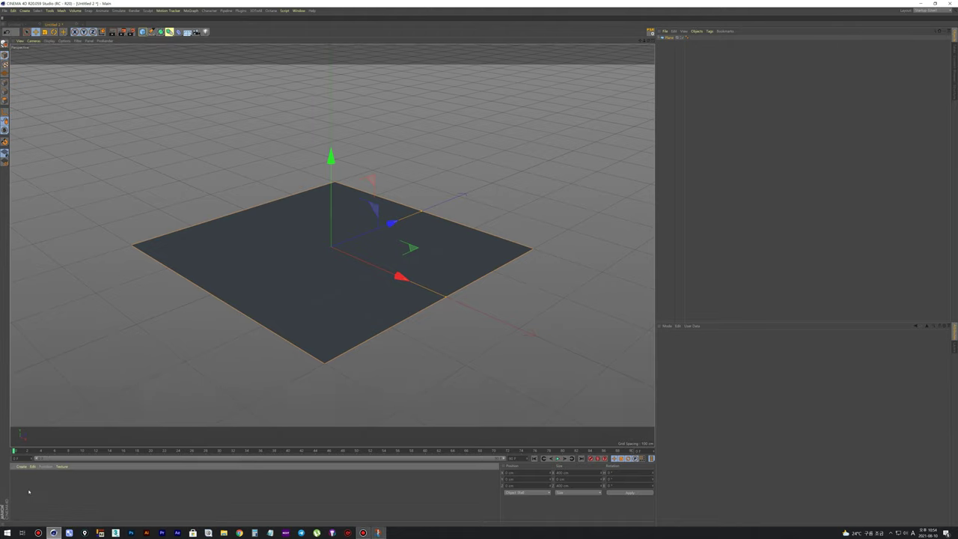
double_click(27, 488)
drag(317, 295, 322, 295)
Step: Load line_2.png as the material's Color texture, copying it into the project
click(691, 38)
double_click(692, 38)
click(693, 38)
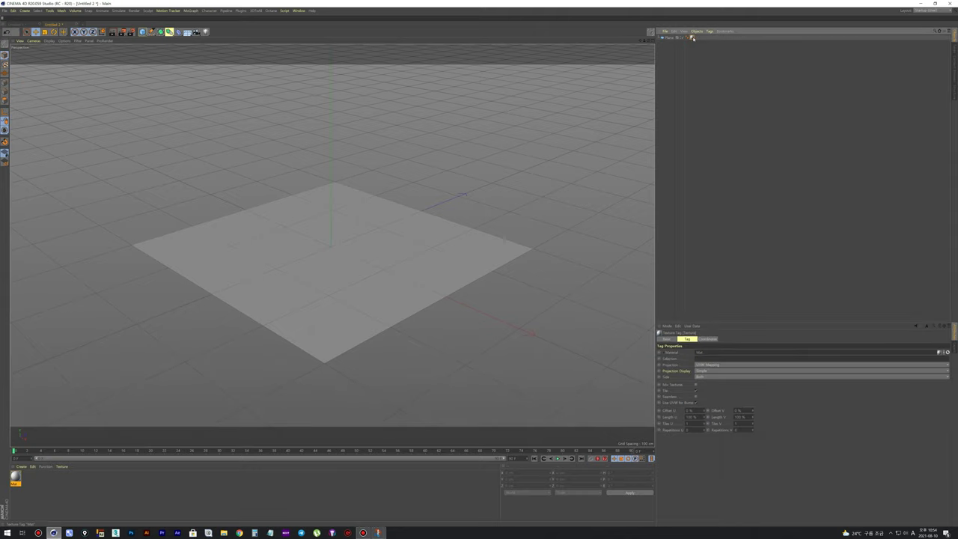
double_click(691, 37)
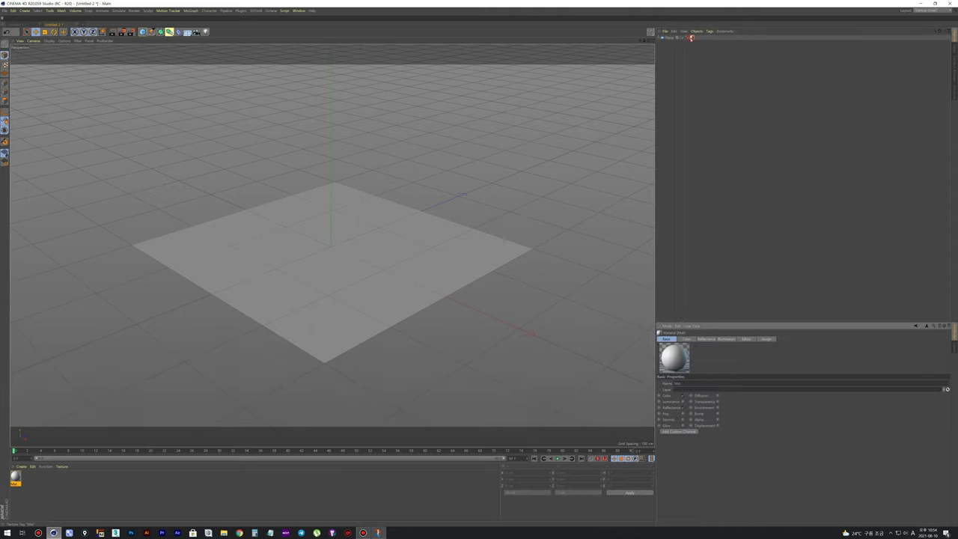
click(682, 339)
click(698, 425)
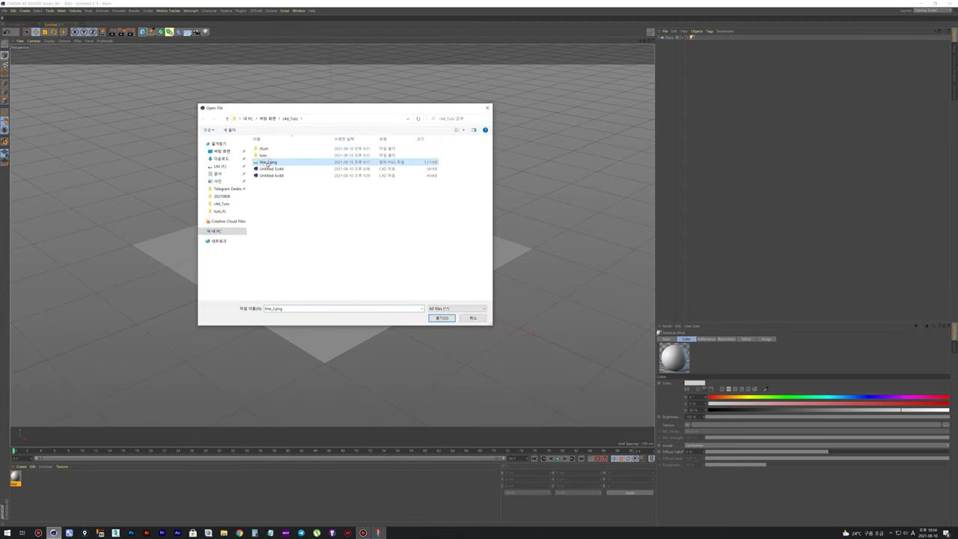
double_click(267, 163)
click(515, 290)
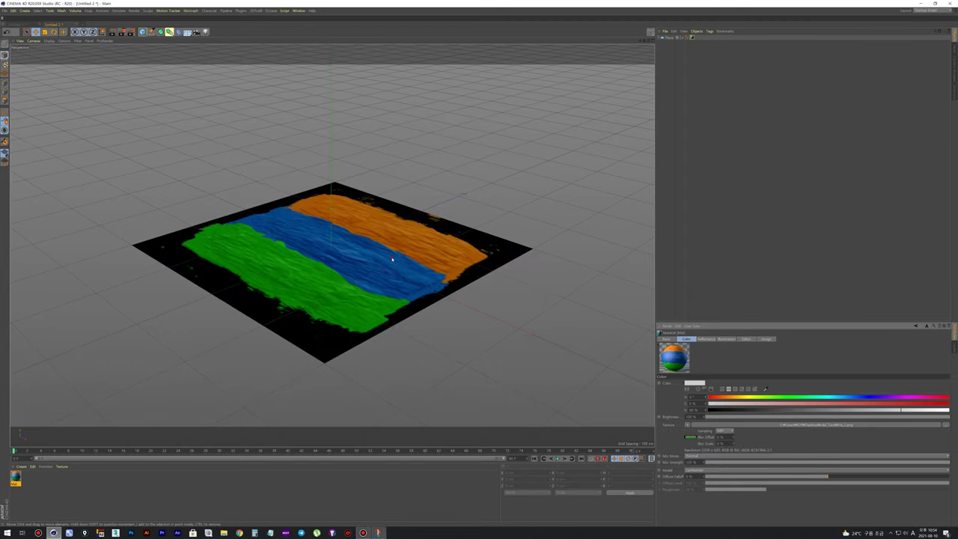
Step: Stretch the plane into a long strip about 145 cm deep
alt+drag(515, 290, 394, 278)
click(394, 278)
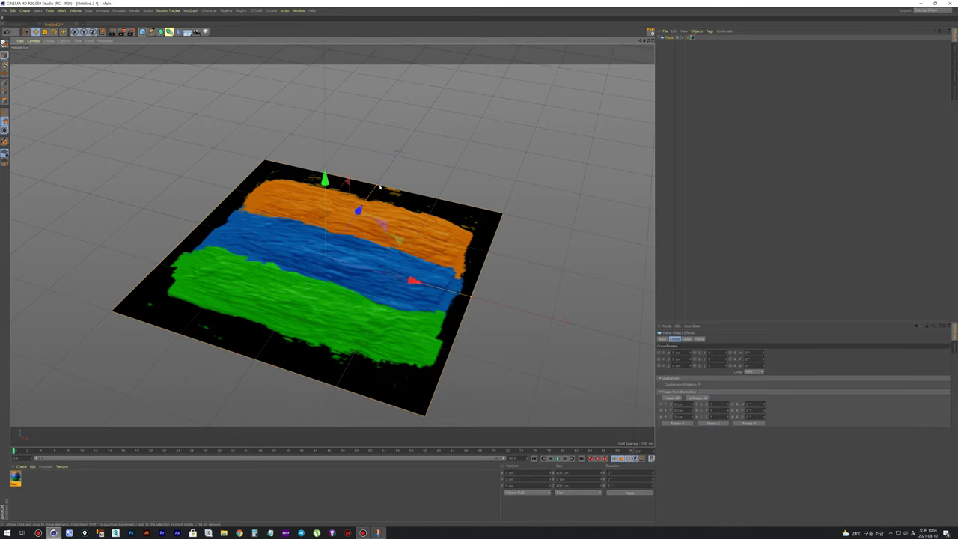
drag(380, 188, 351, 235)
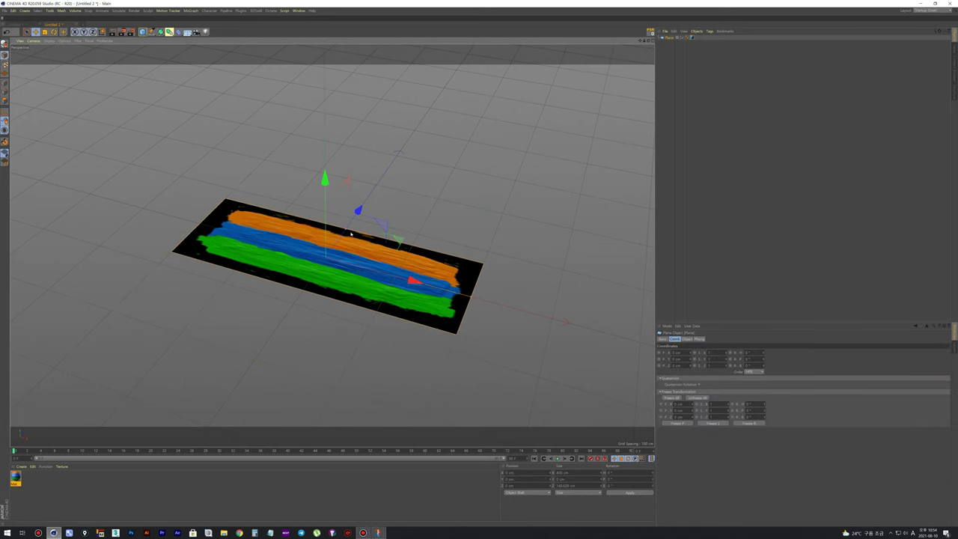
drag(471, 300, 615, 326)
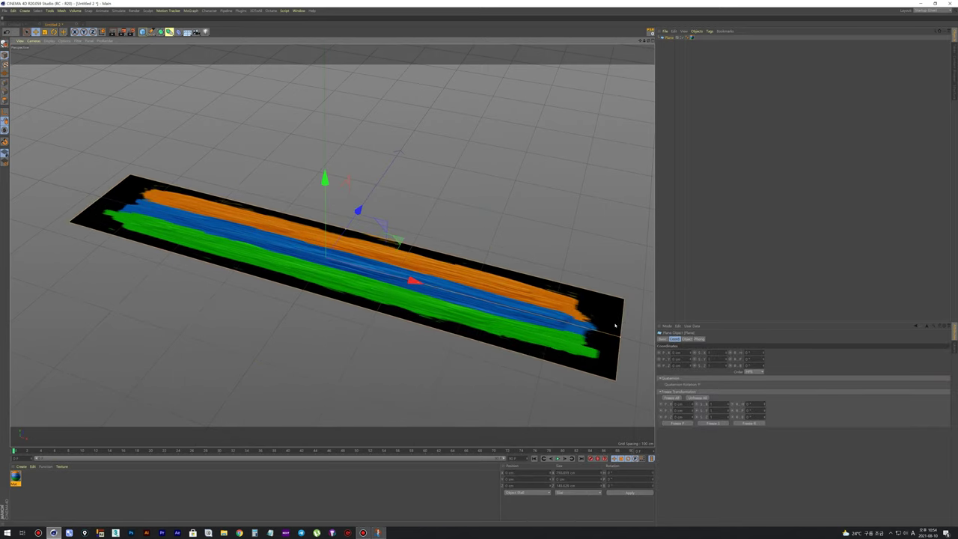
drag(345, 228, 350, 229)
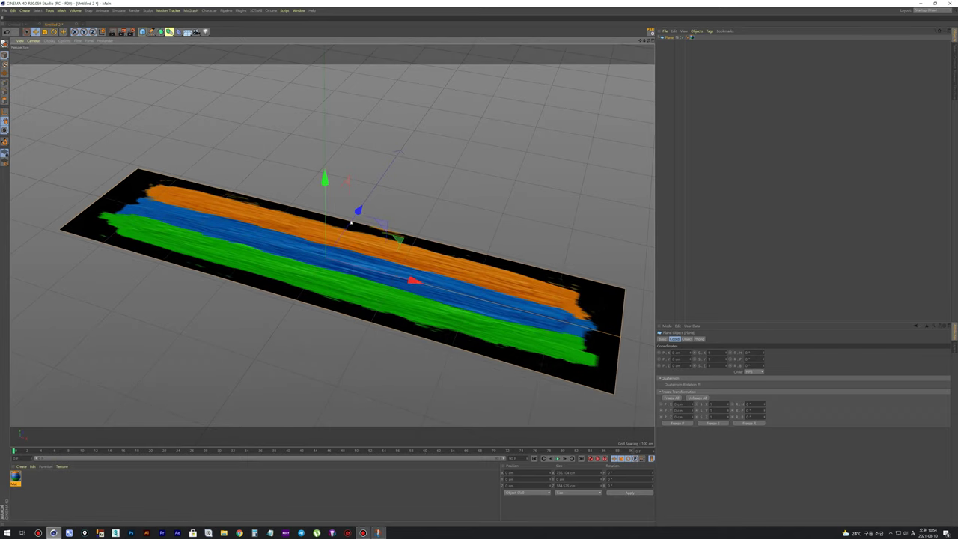
alt+drag(348, 229, 748, 158)
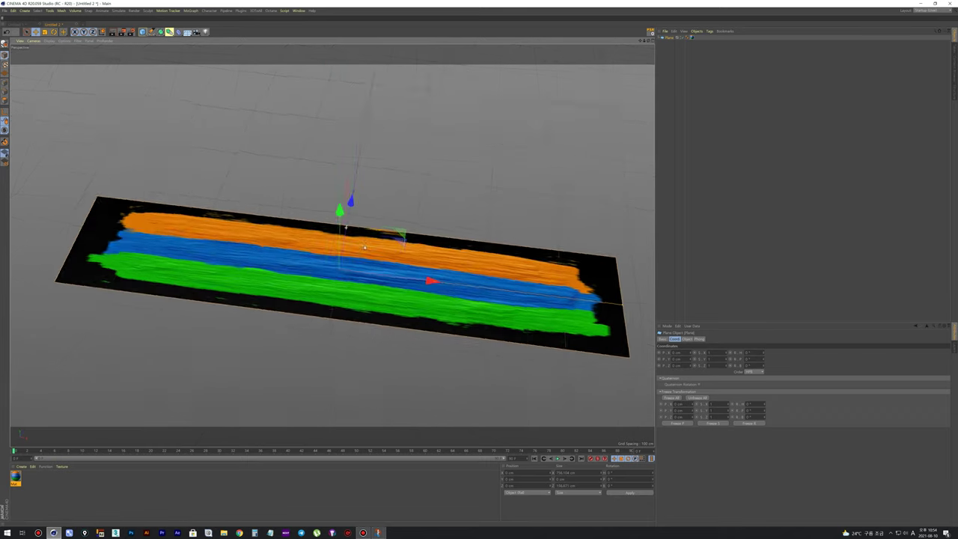
click(748, 159)
Step: Turn off the material's Reflectance channel
click(691, 36)
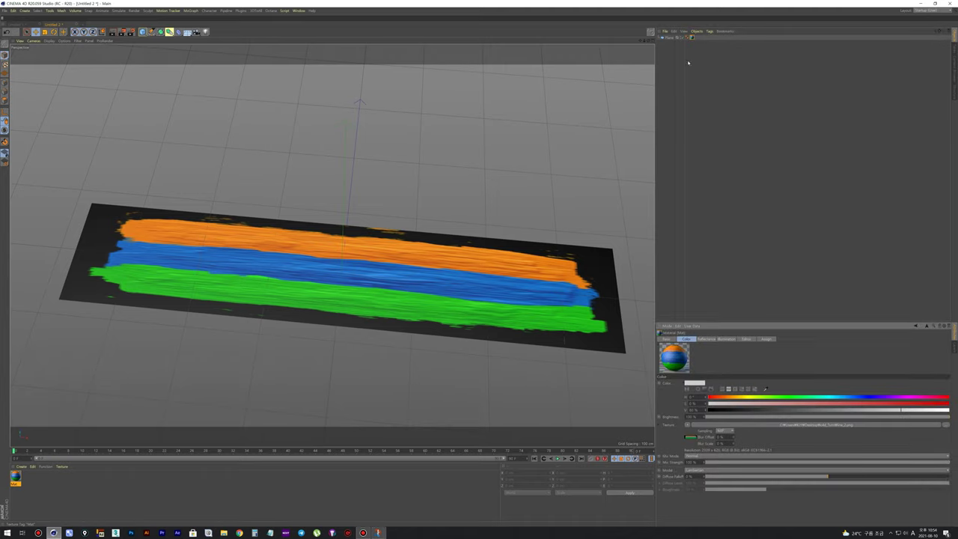
click(665, 338)
click(682, 407)
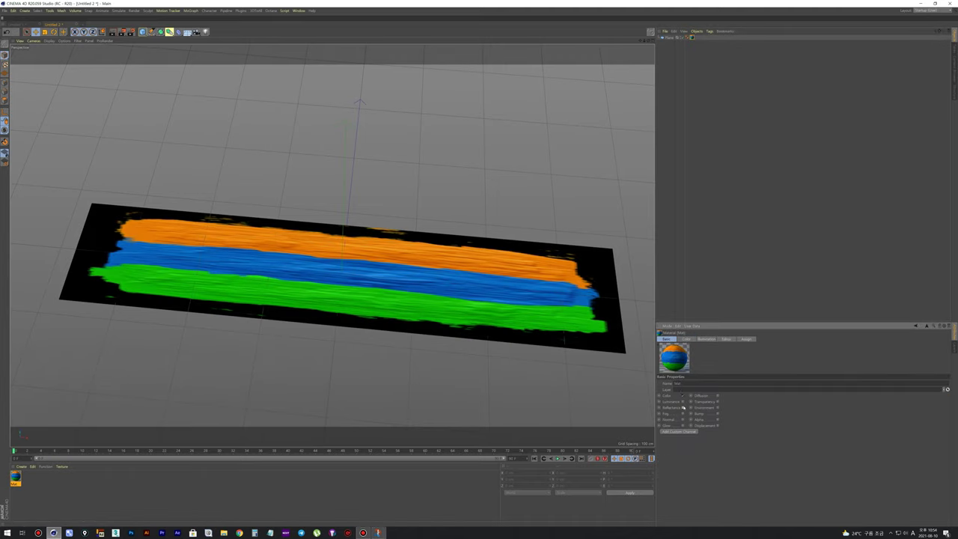
click(726, 339)
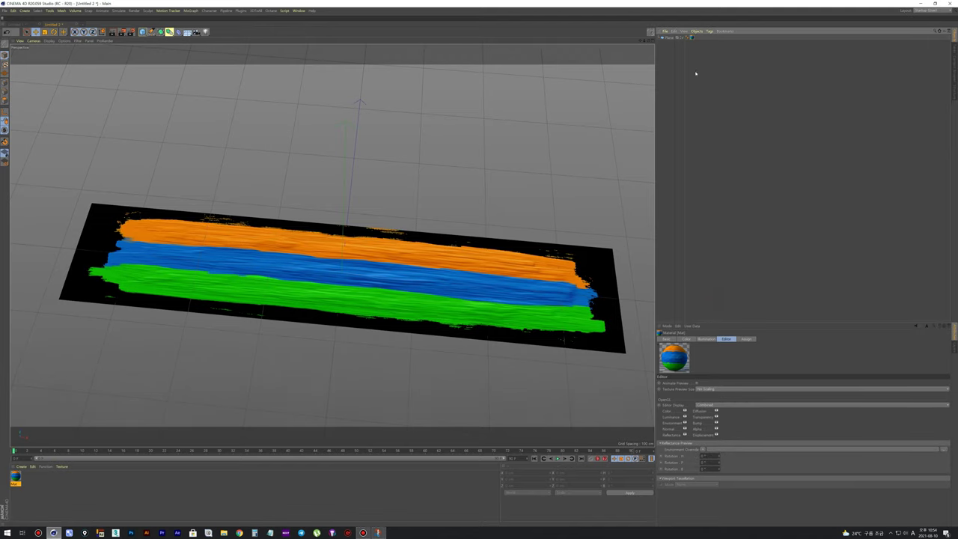
click(692, 37)
click(669, 339)
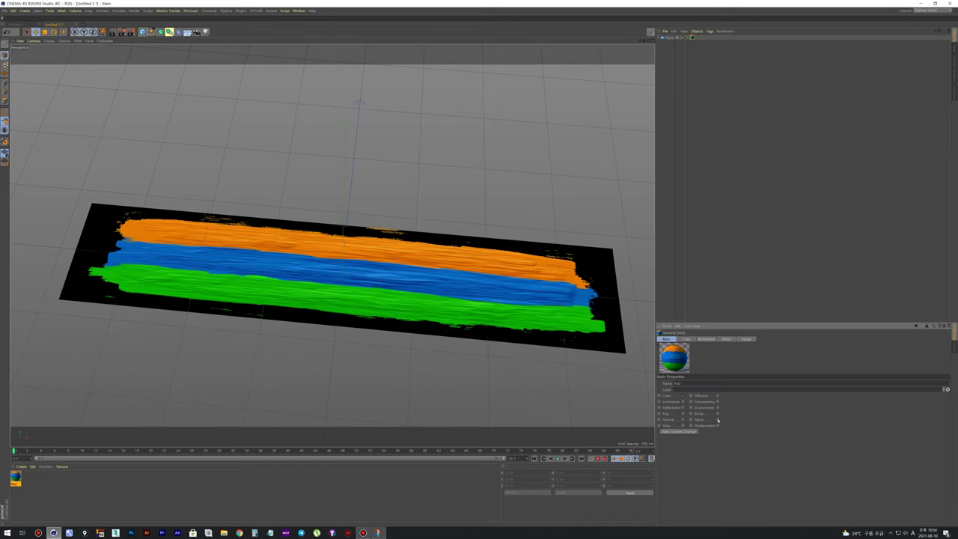
Step: Enable the Alpha channel and load the brush-stroke image as its texture
click(706, 339)
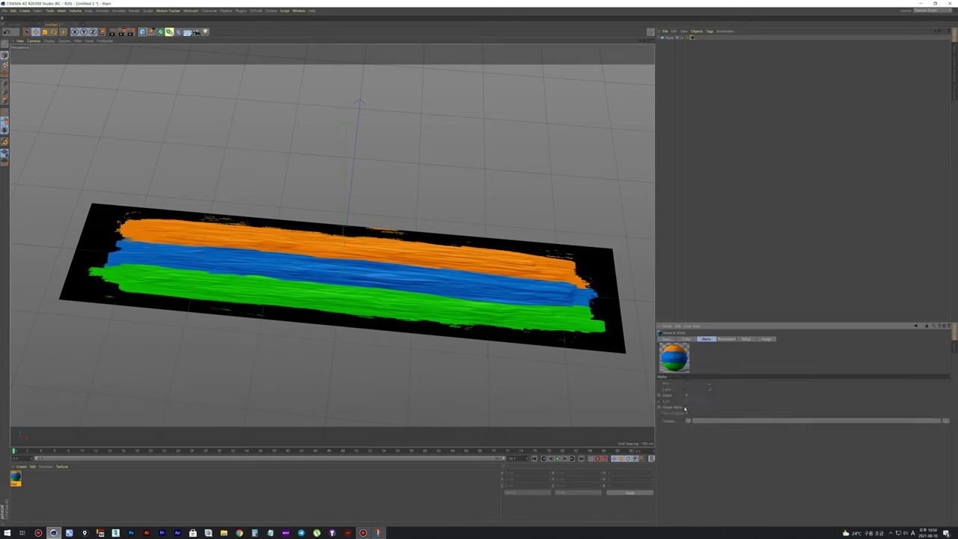
click(702, 422)
double_click(285, 169)
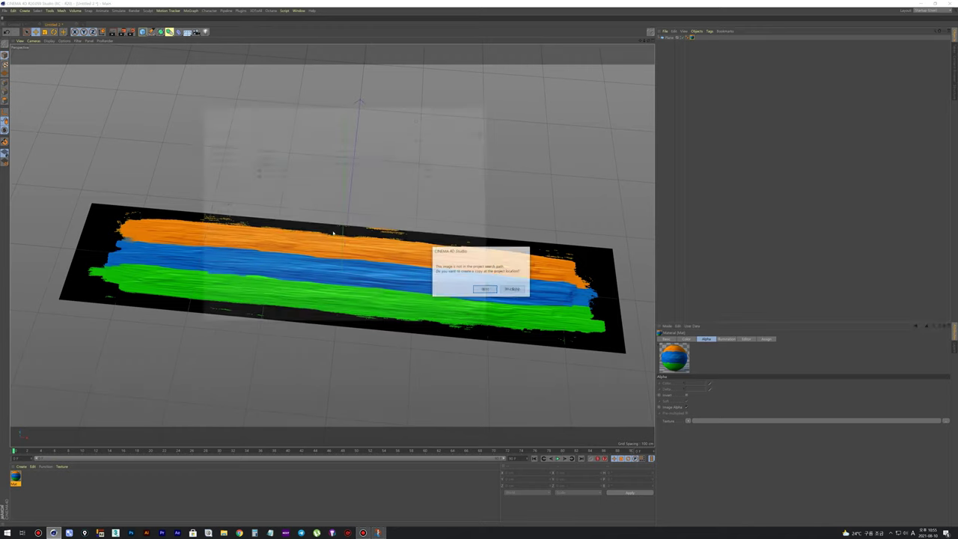
click(511, 290)
mouse_move(479, 287)
alt+mouse_down()
mouse_move(390, 235)
mouse_move(389, 192)
mouse_move(381, 253)
mouse_move(580, 245)
alt+mouse_up()
click(556, 241)
click(506, 158)
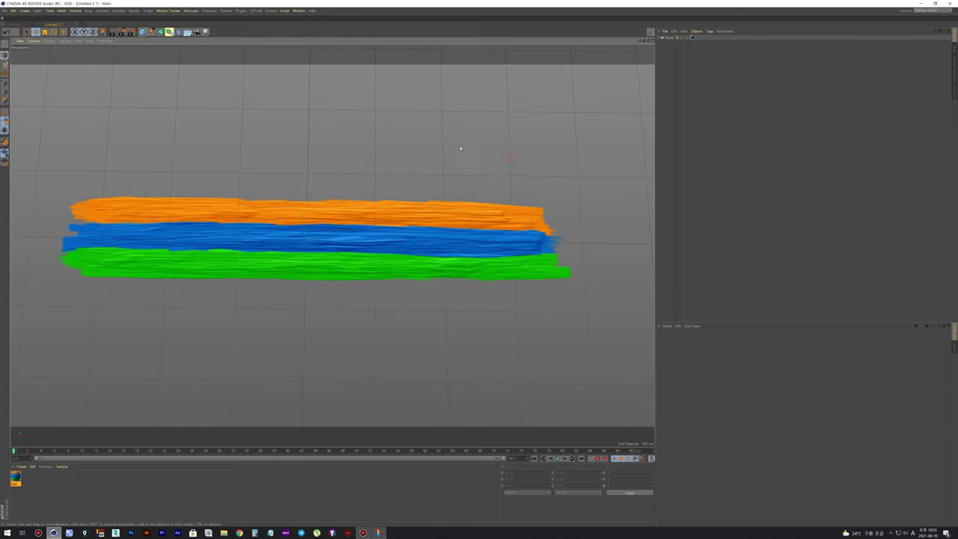
Step: Add an FFD deformer with 2 grid points along X, Y and Z
click(169, 31)
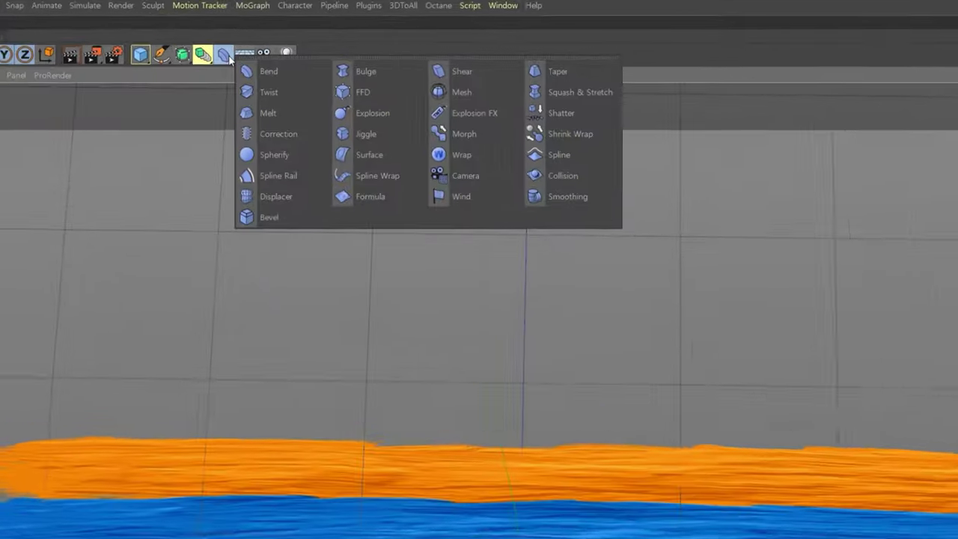
click(255, 50)
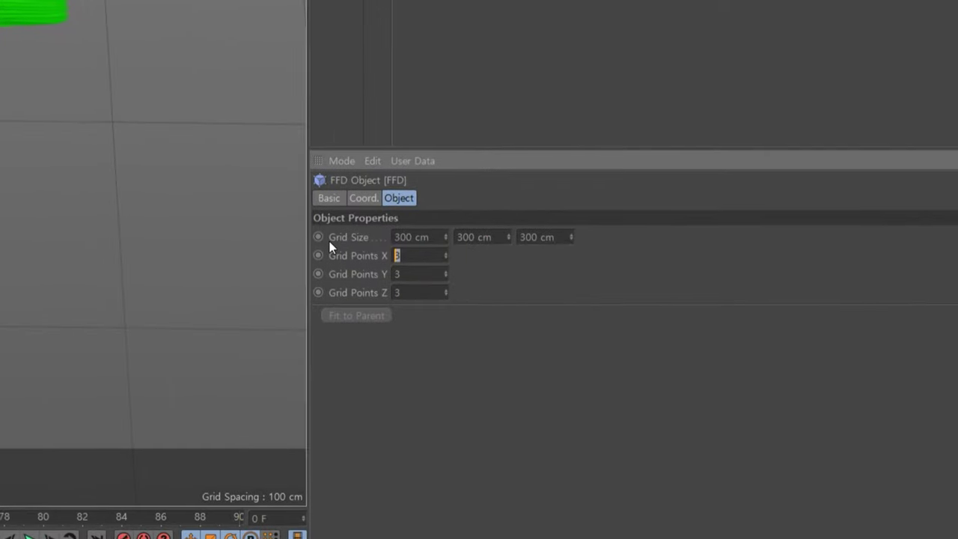
text(2)
key(Tab)
text(2)
key(Tab)
text(2)
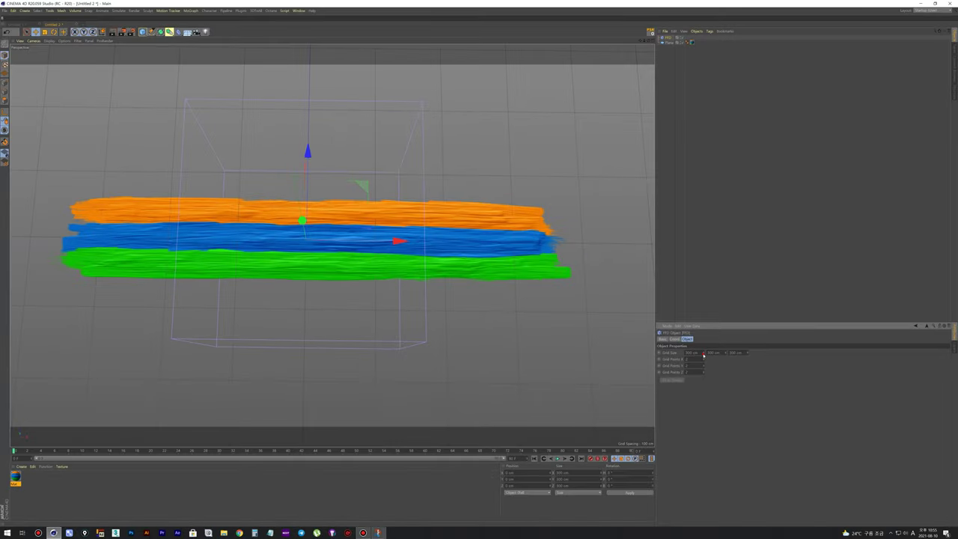
Step: Select the Plane and switch the viewport to Gouraud Shading (Lines)
click(668, 42)
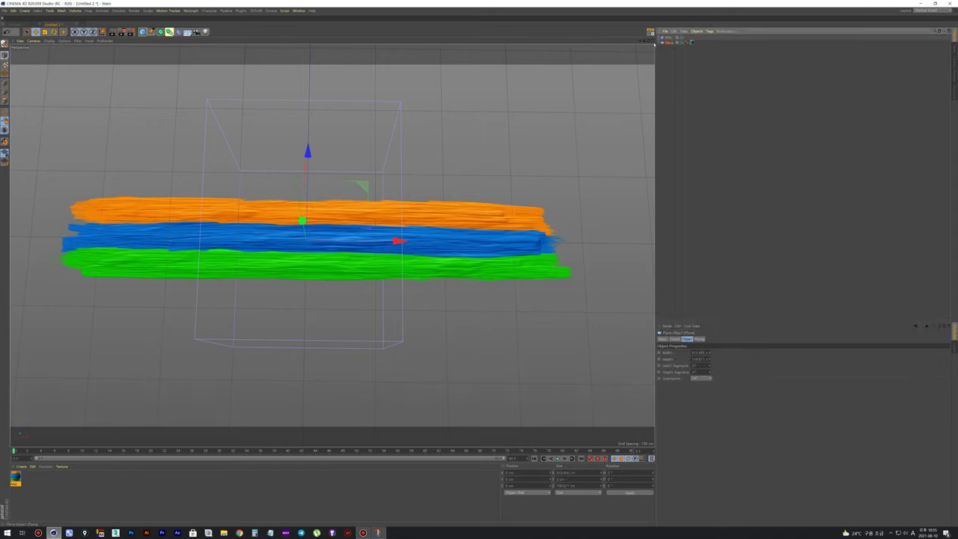
click(50, 40)
click(54, 56)
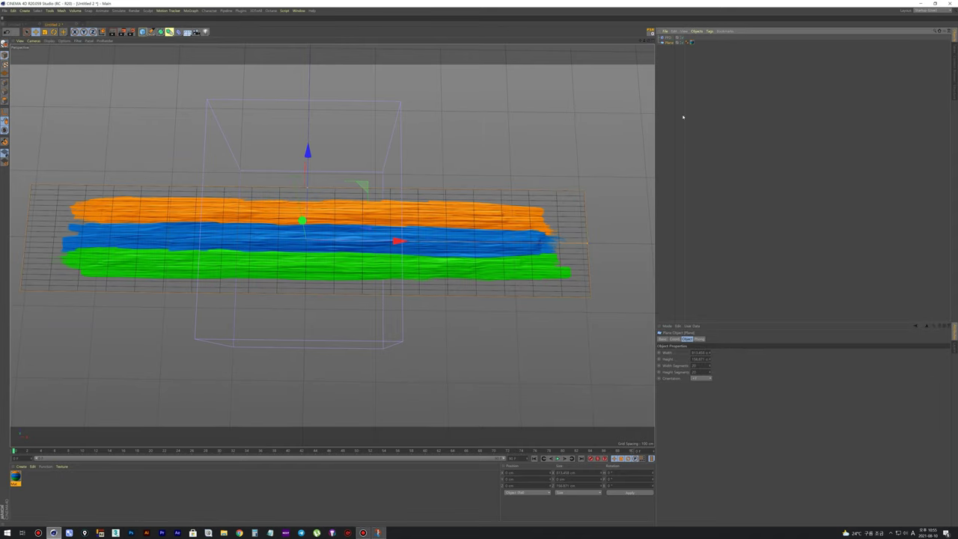
drag(727, 352, 728, 341)
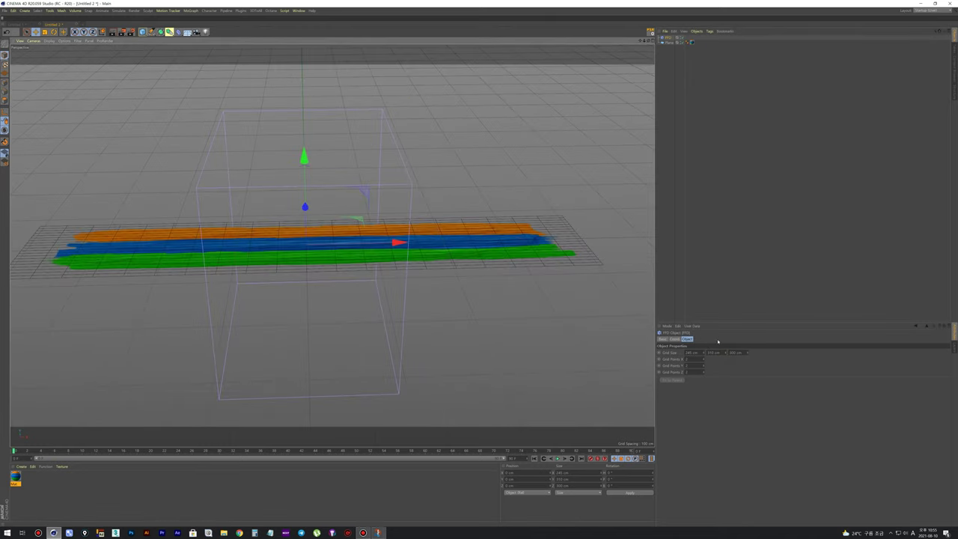
Step: Flatten the FFD cage onto the plane, hide the floor grid, and widen the cage along X
drag(726, 355, 725, 348)
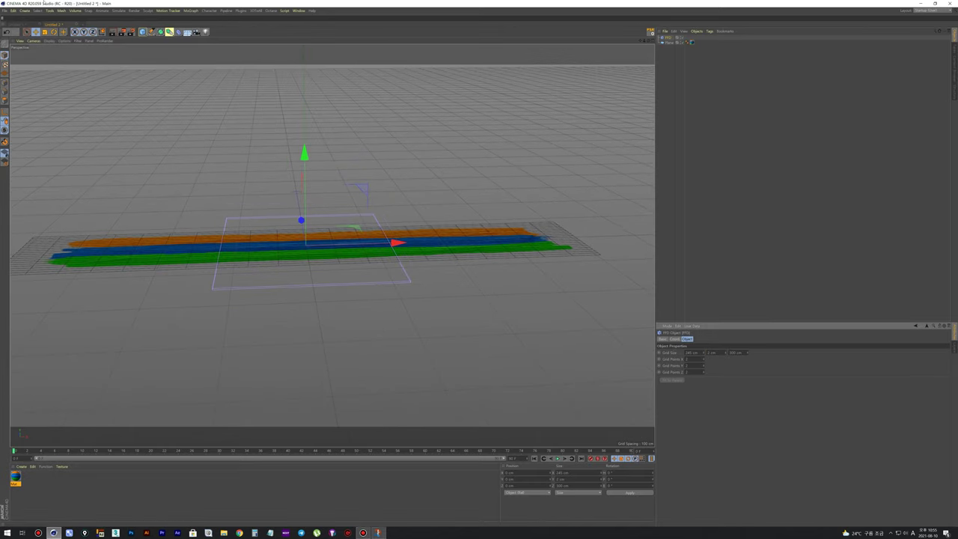
click(48, 42)
mouse_move(78, 40)
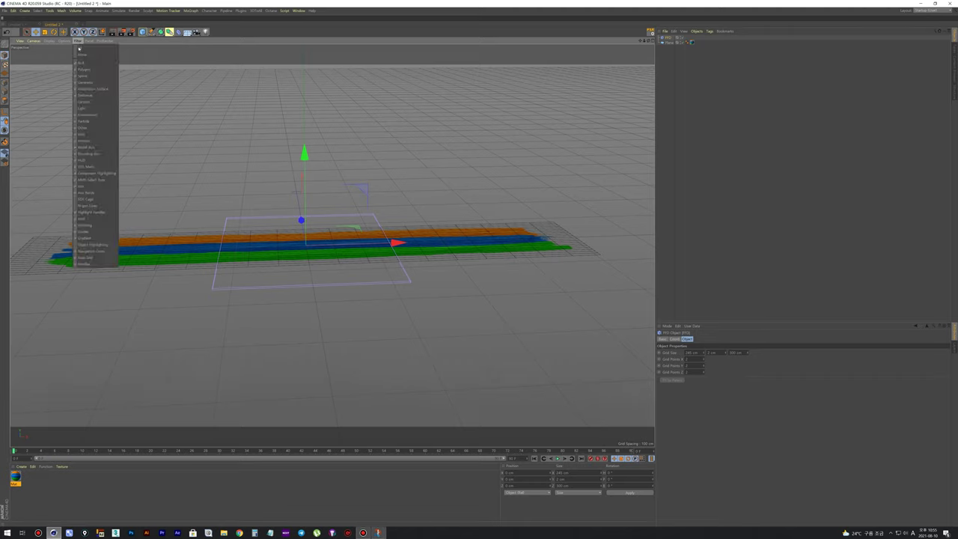
click(90, 134)
alt+drag(247, 210, 482, 282)
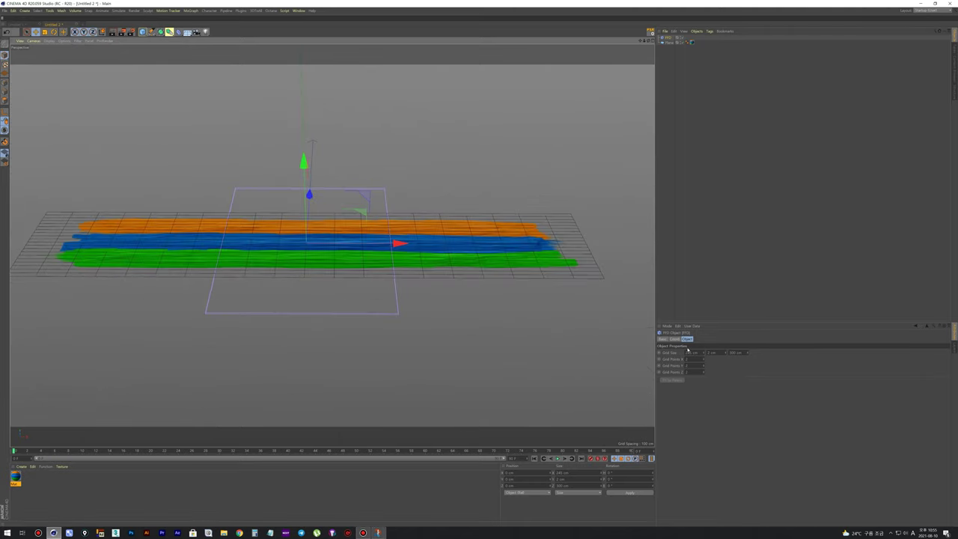
drag(705, 354, 719, 353)
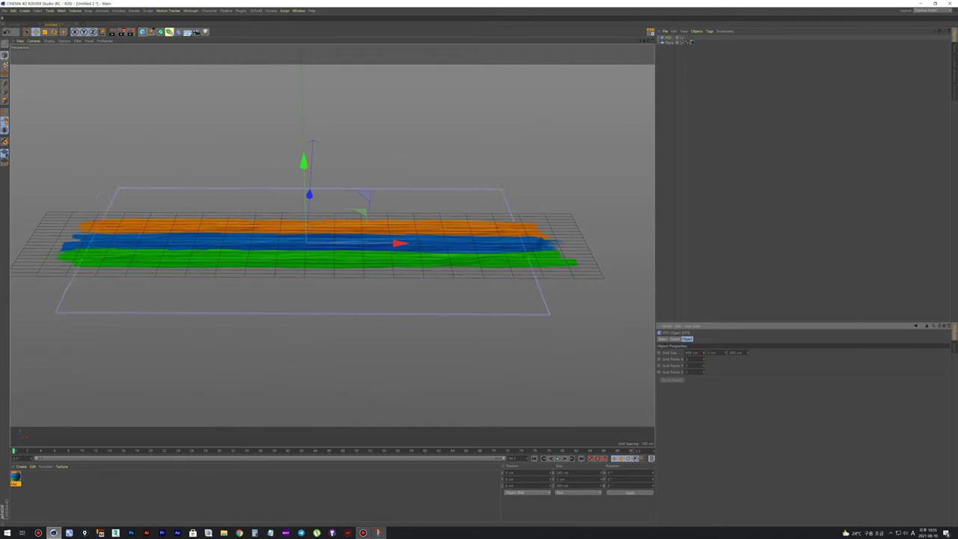
alt+drag(464, 317, 464, 336)
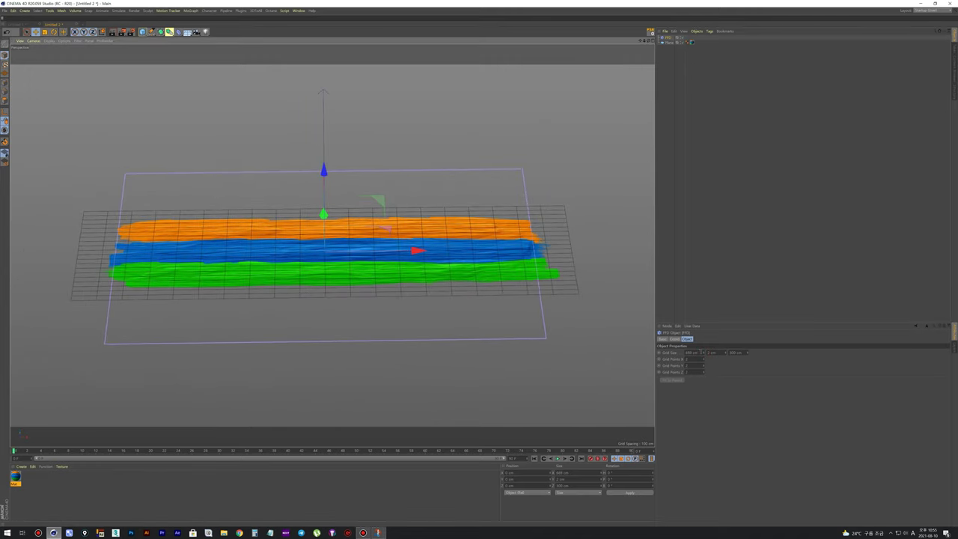
drag(703, 352, 715, 353)
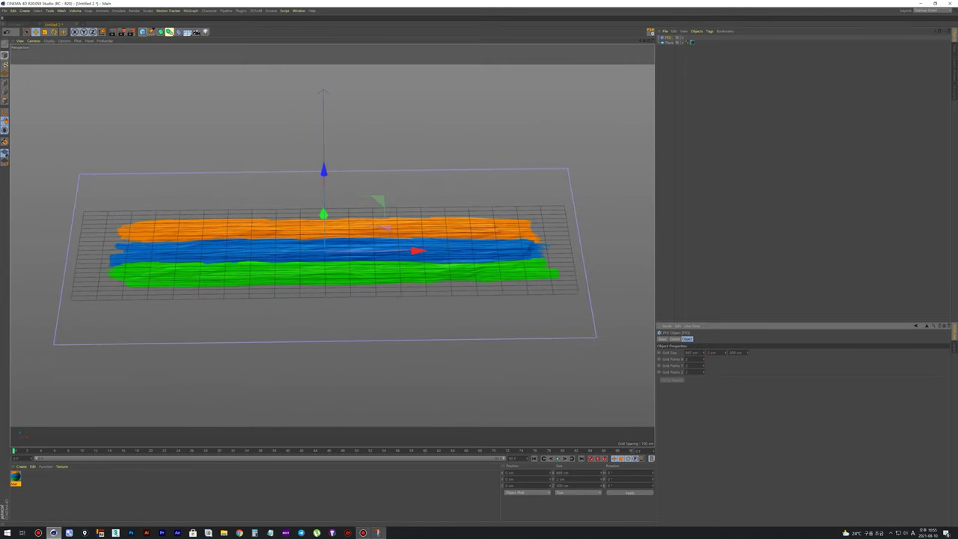
Step: Fit the cage to 649 × 2 × 158 cm and nest the FFD under Plane
drag(746, 353, 726, 353)
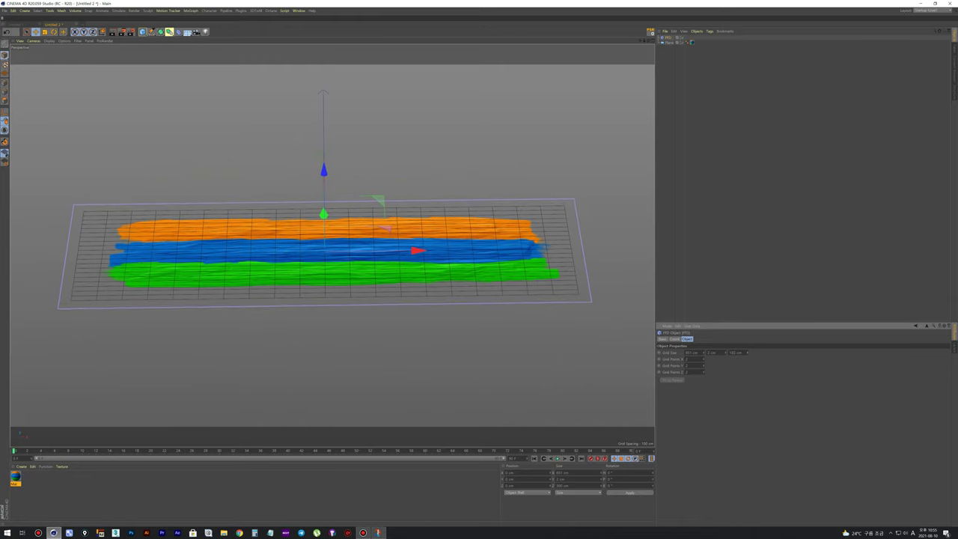
alt+drag(547, 327, 547, 334)
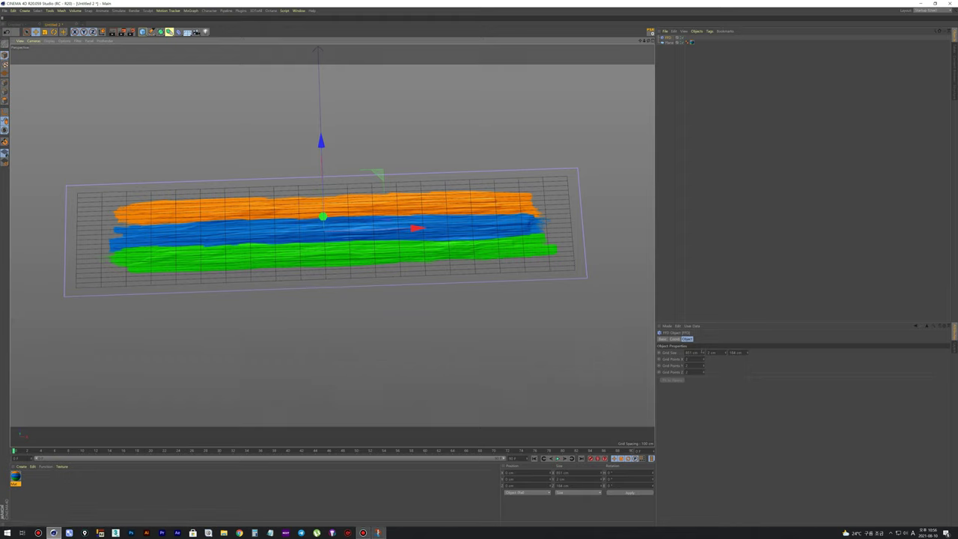
click(703, 355)
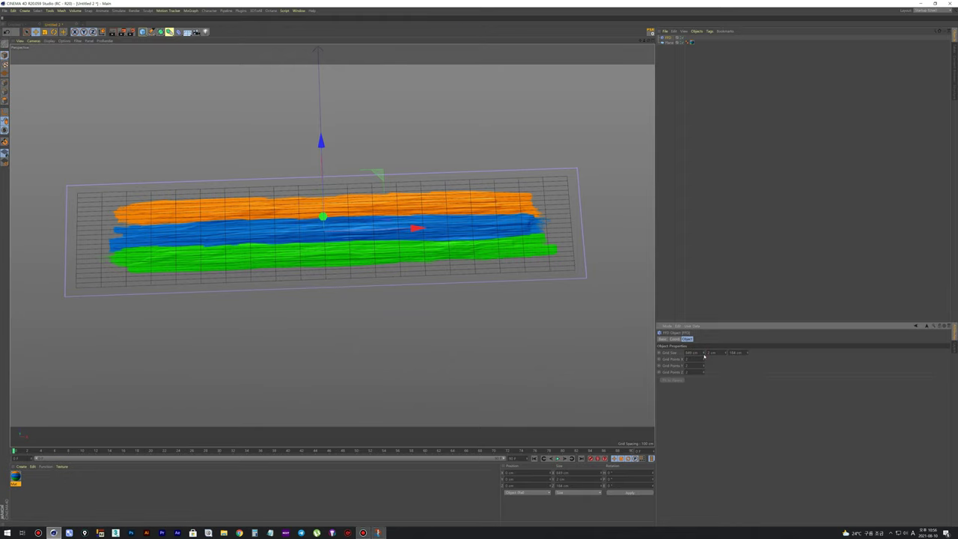
click(668, 37)
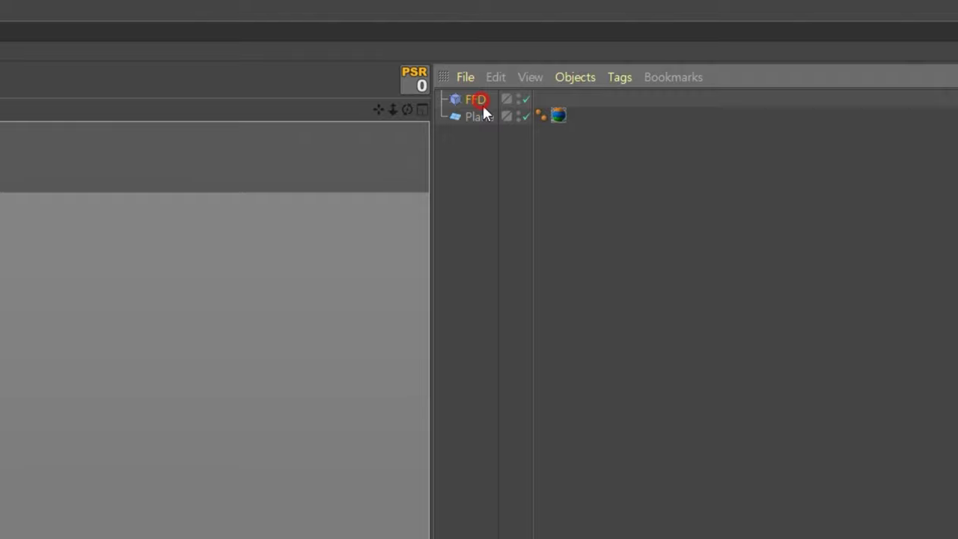
drag(482, 105, 465, 123)
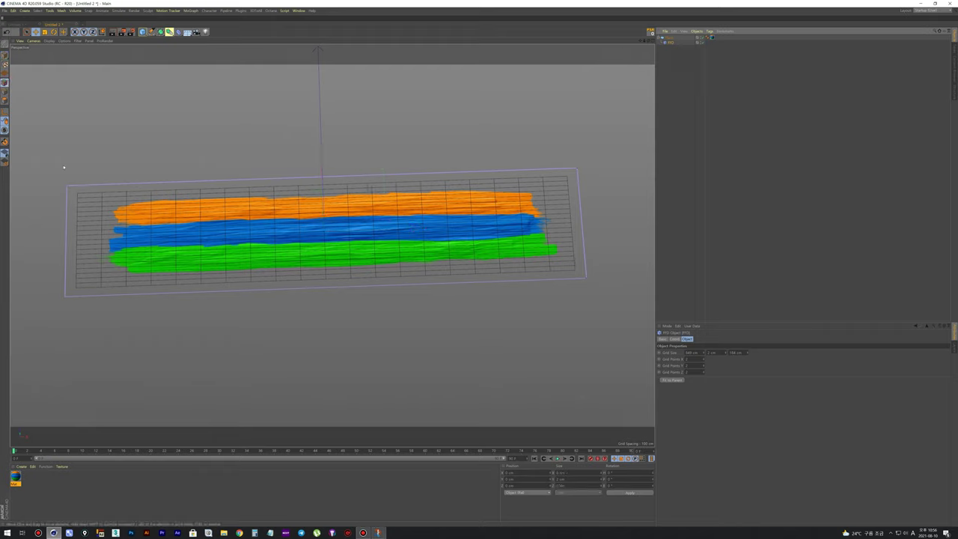
Step: Box-select the FFD's right-end points and drag them left to squash the strip
key(9)
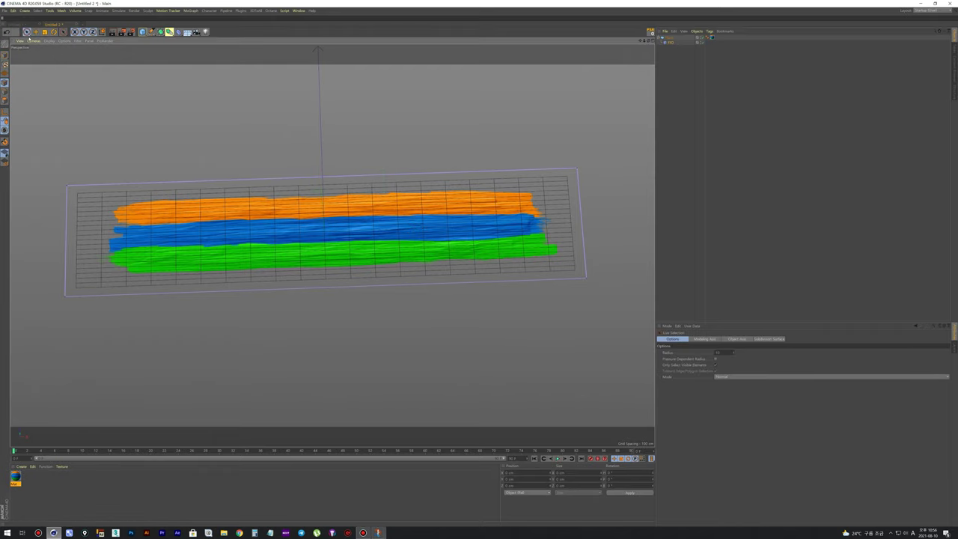
click(27, 31)
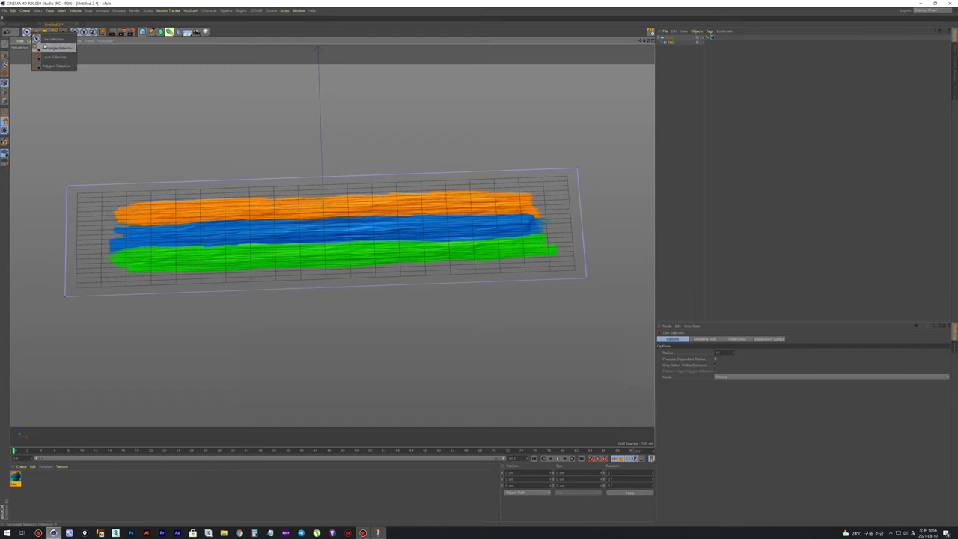
click(47, 48)
mouse_move(627, 222)
mouse_down()
mouse_move(120, 261)
mouse_move(566, 229)
mouse_up()
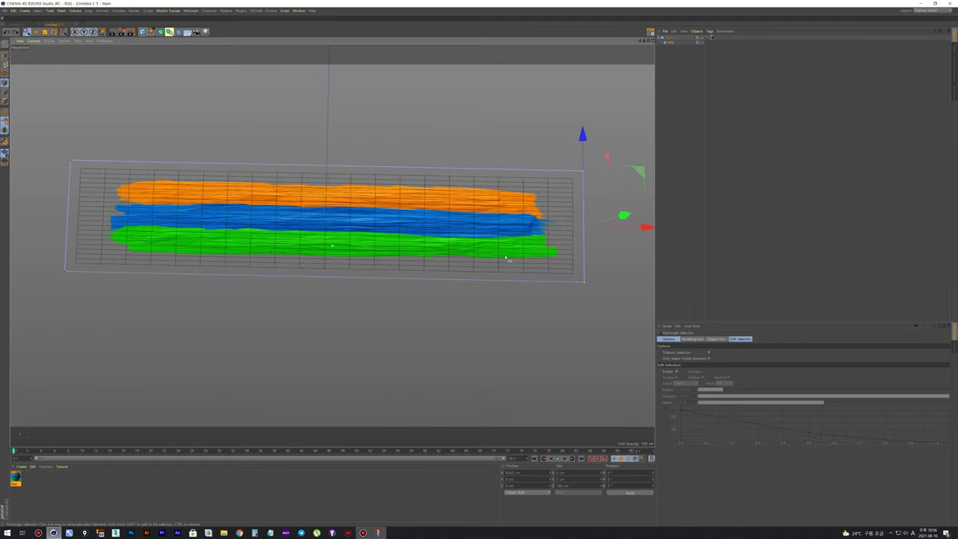
drag(642, 236, 109, 271)
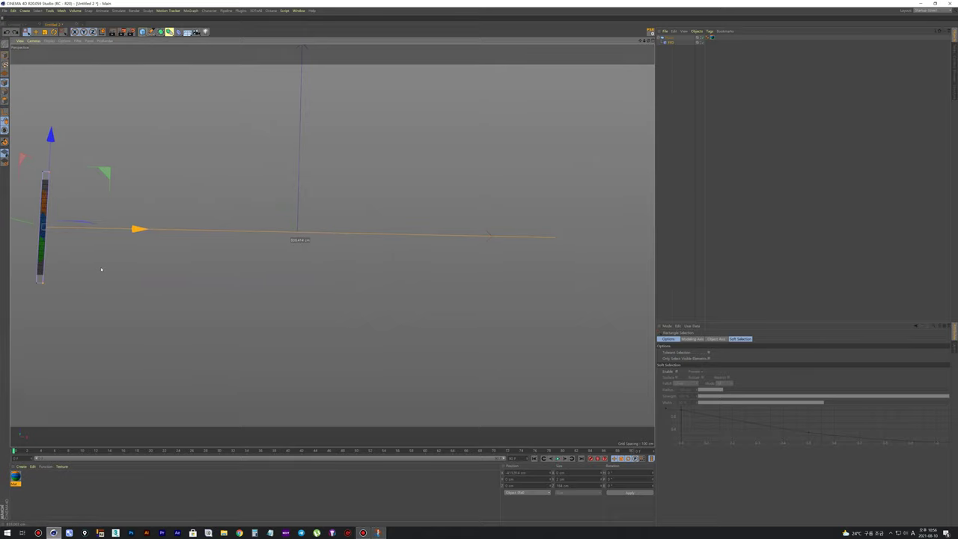
Step: Test stretching the strip back out, then undo to keep the thin sliver
click(671, 46)
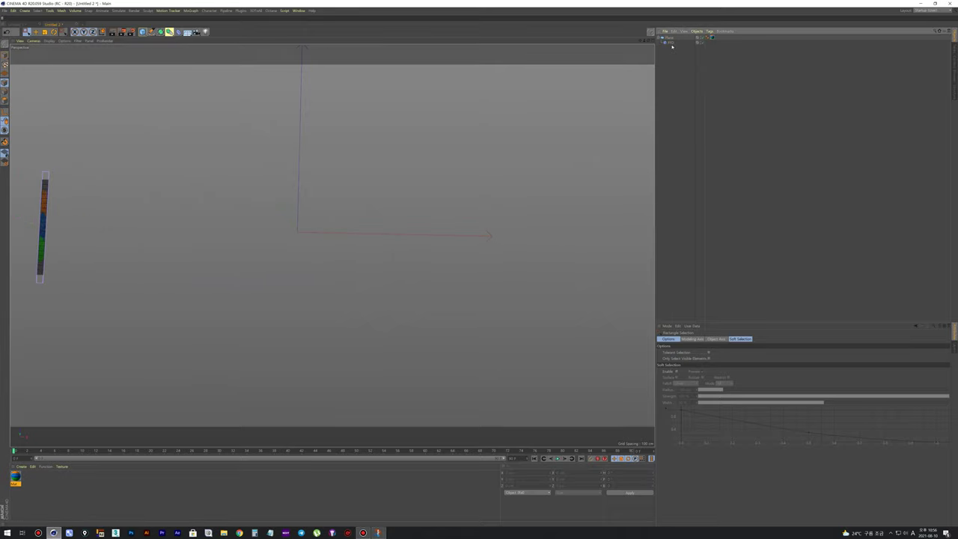
click(671, 43)
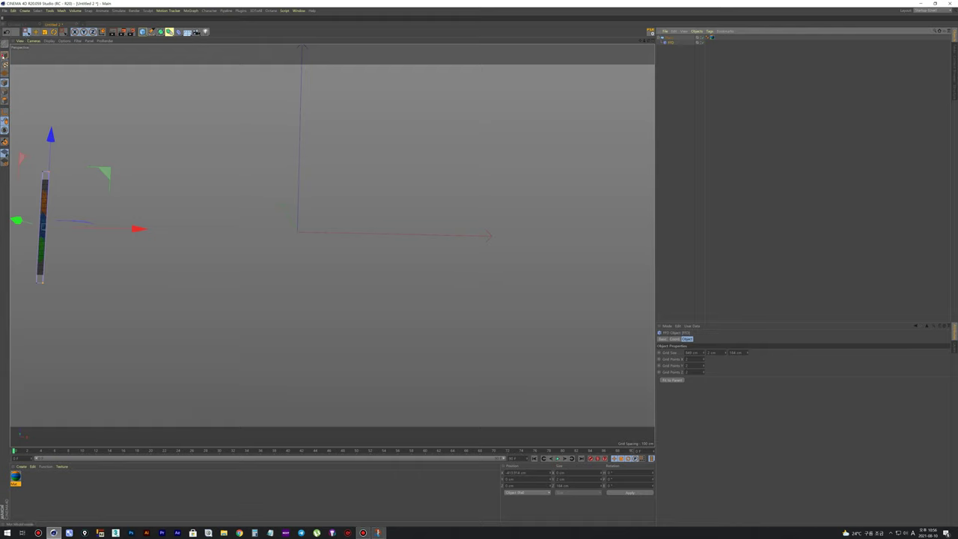
drag(338, 235, 536, 233)
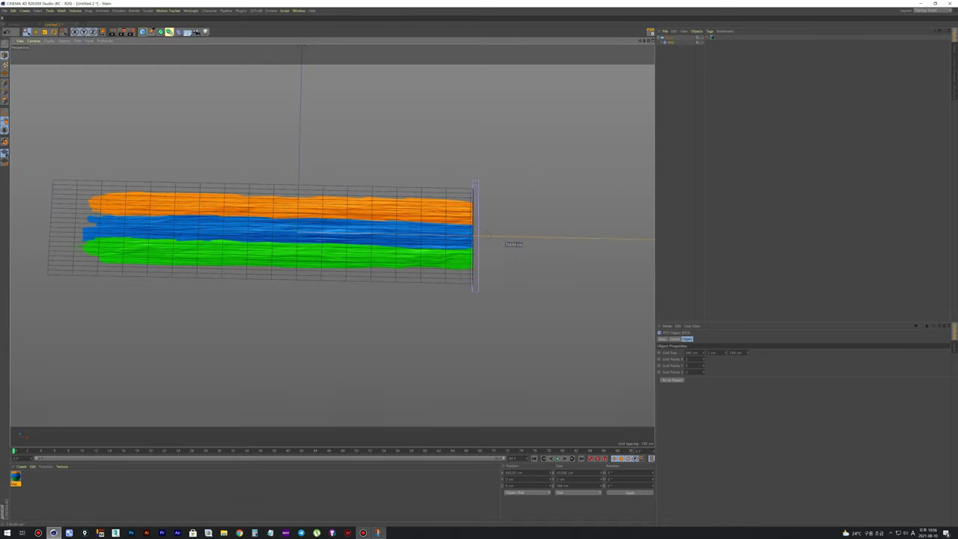
drag(537, 233, 445, 233)
key(ctrl+z)
key(ctrl+z)
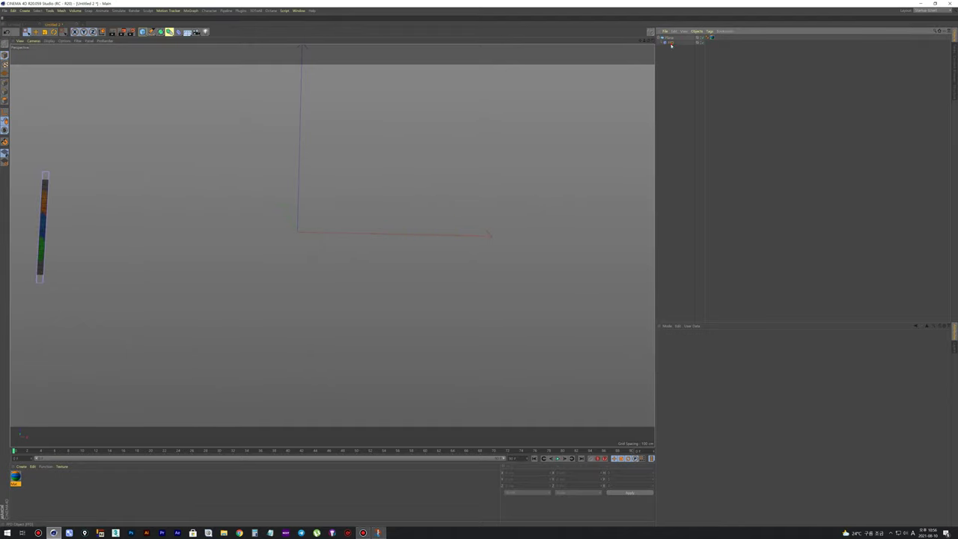
Step: Create a Null object and switch to the four-view layout
click(660, 44)
click(663, 51)
click(152, 33)
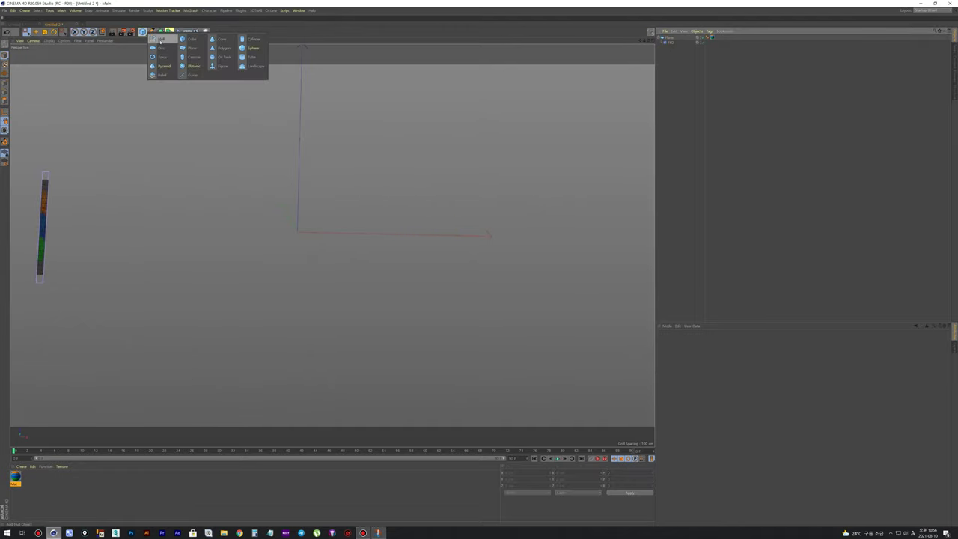
click(160, 41)
middle_click(292, 222)
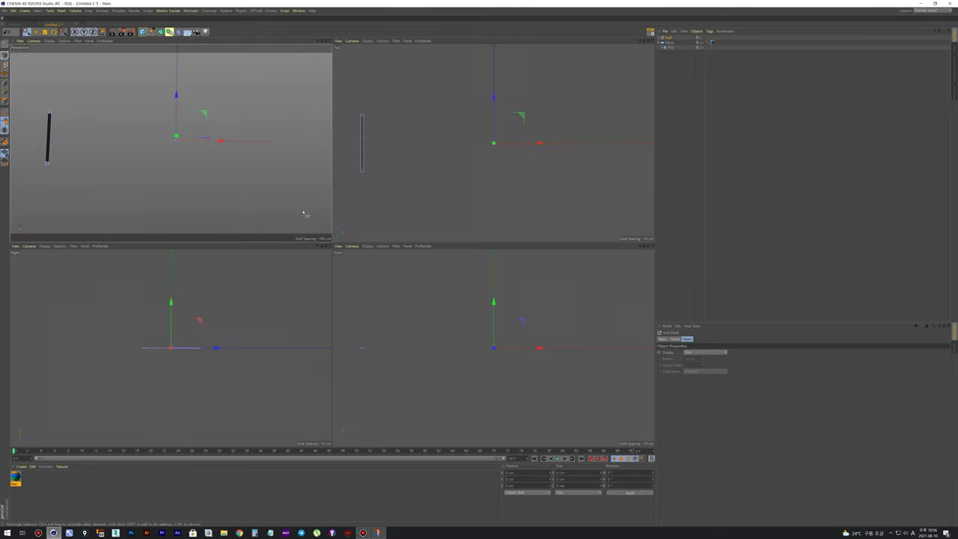
Step: Move the Null left along X to about -418 cm at the strip's end
drag(508, 146, 374, 146)
scroll(374, 146, up, 5)
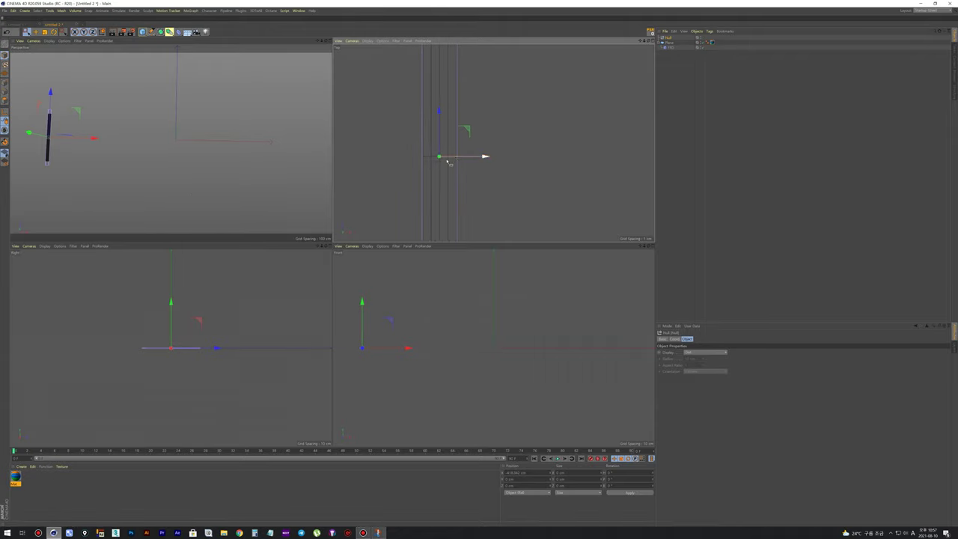
scroll(75, 114, up, 5)
scroll(25, 144, up, 2)
click(703, 88)
click(668, 44)
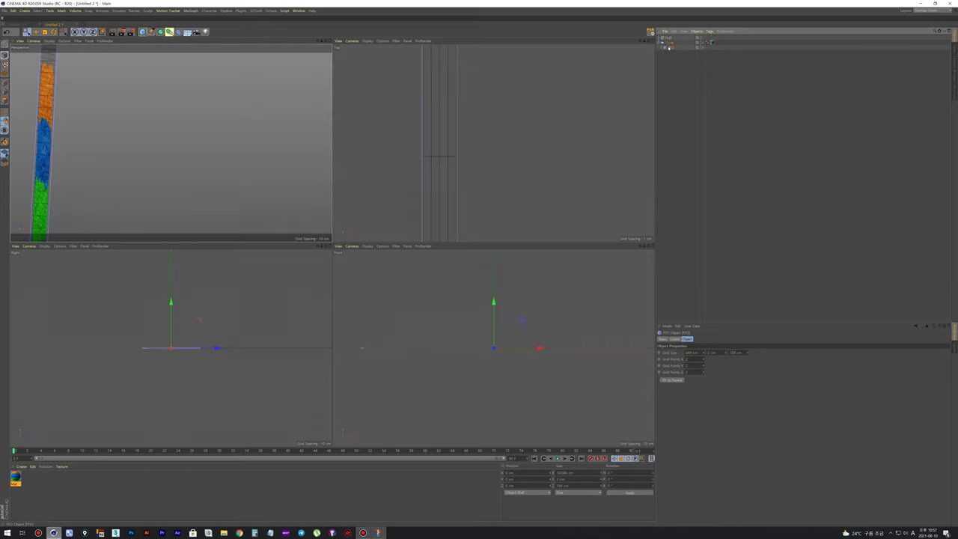
click(668, 37)
Step: Add a Constraint tag to the FFD with Parent enabled and the Null as target
right_click(669, 48)
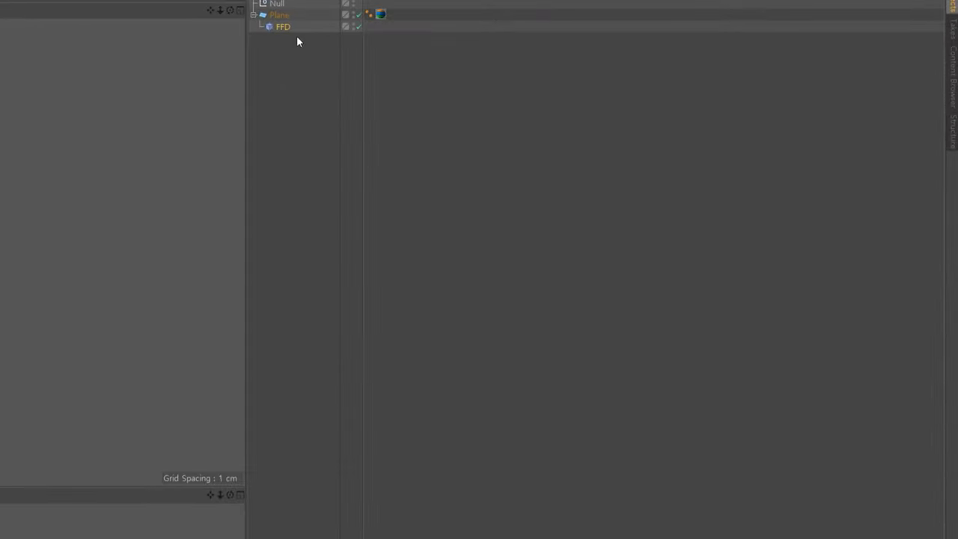
right_click(296, 35)
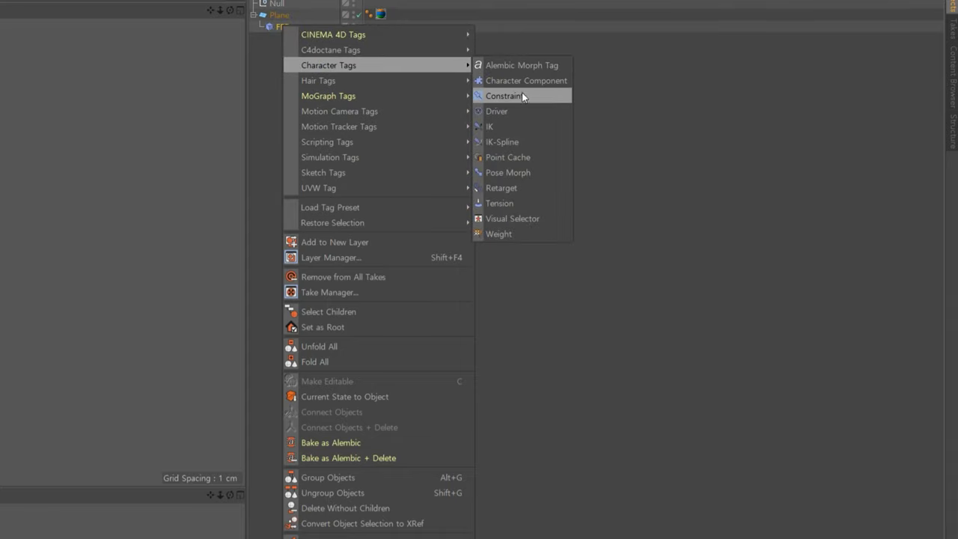
click(521, 95)
click(470, 317)
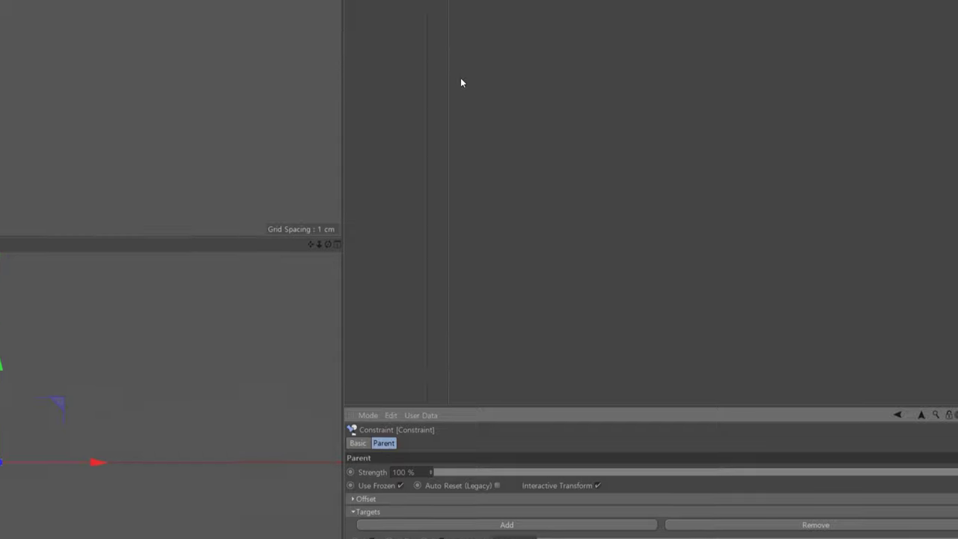
drag(378, 66, 506, 396)
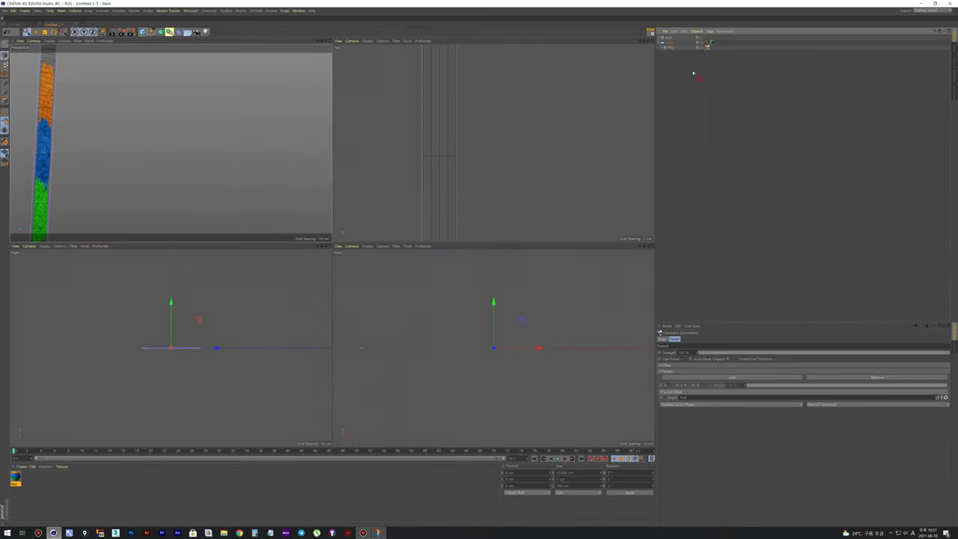
Step: Return to the single Perspective view with the Move tool active
click(693, 73)
click(668, 37)
middle_click(118, 176)
click(35, 33)
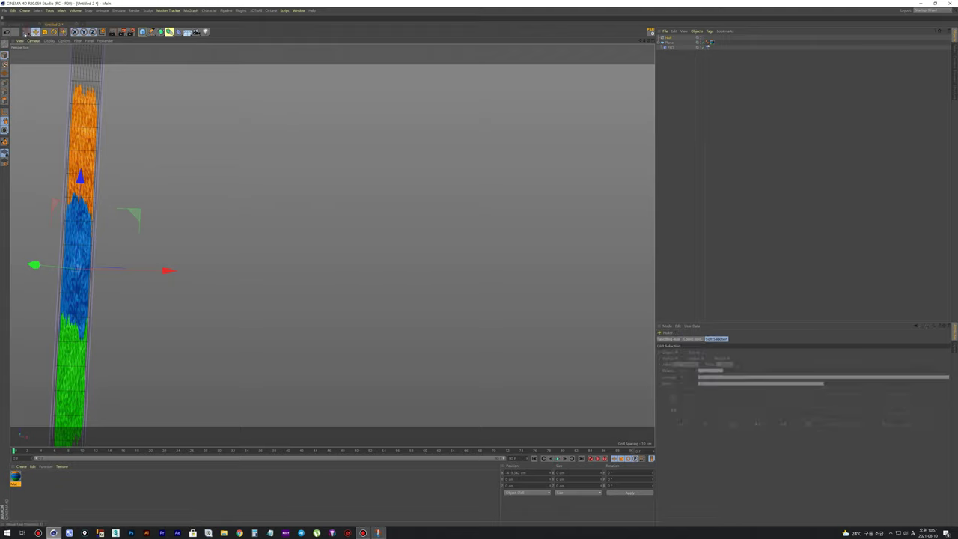
Step: Slide the Null right along X so the painted strip stretches across the plane
scroll(216, 185, down, 1)
alt+drag(216, 184, 301, 226)
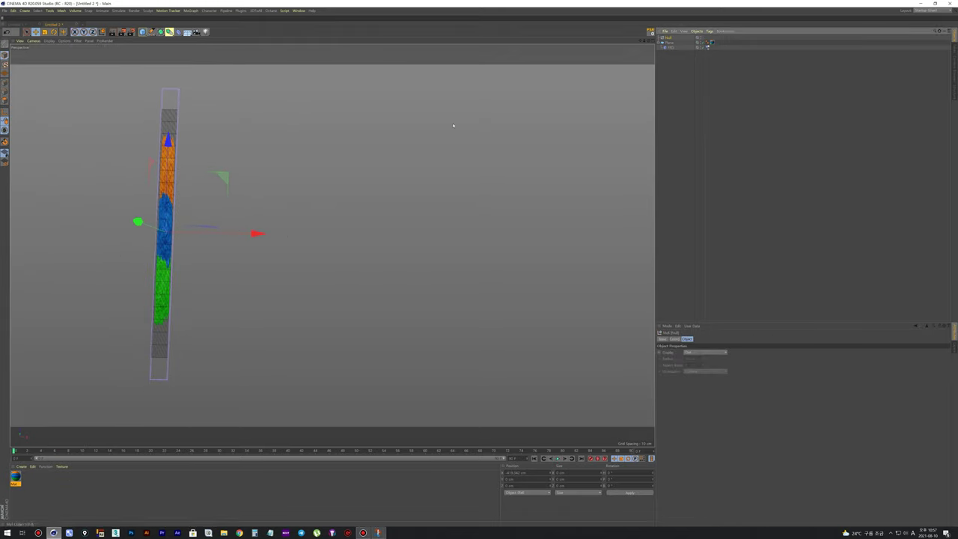
mouse_move(256, 233)
mouse_down()
mouse_move(383, 237)
mouse_move(251, 245)
mouse_move(304, 273)
mouse_move(139, 274)
mouse_up()
scroll(322, 239, down, 3)
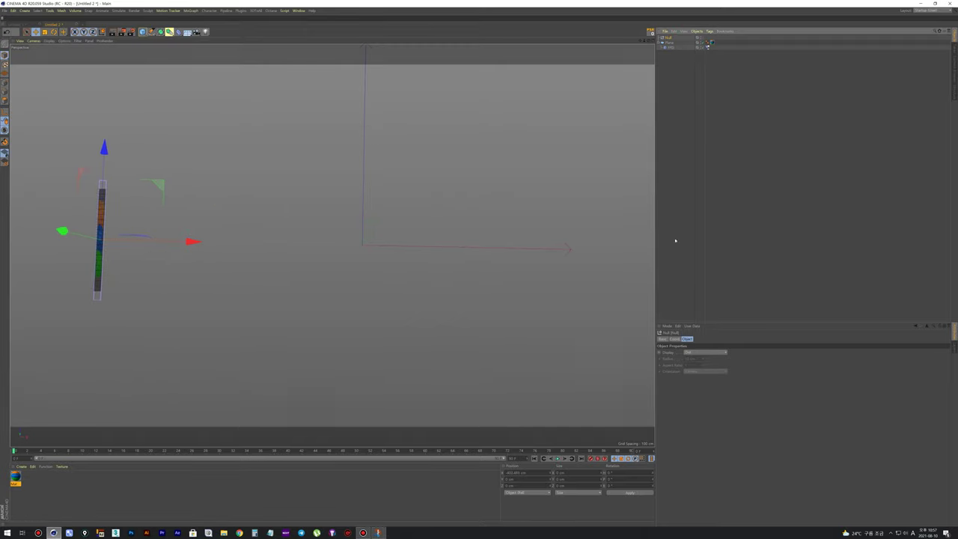
click(677, 339)
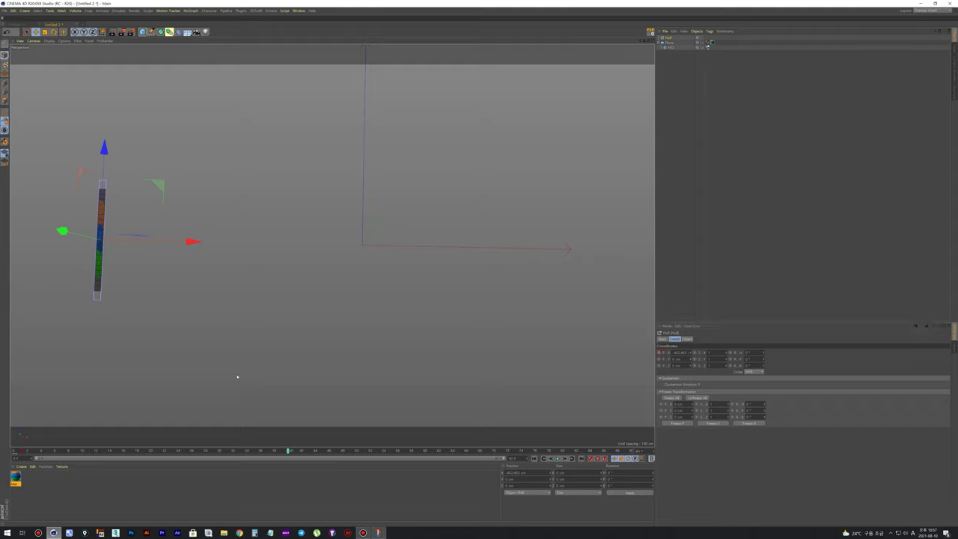
drag(193, 241, 648, 247)
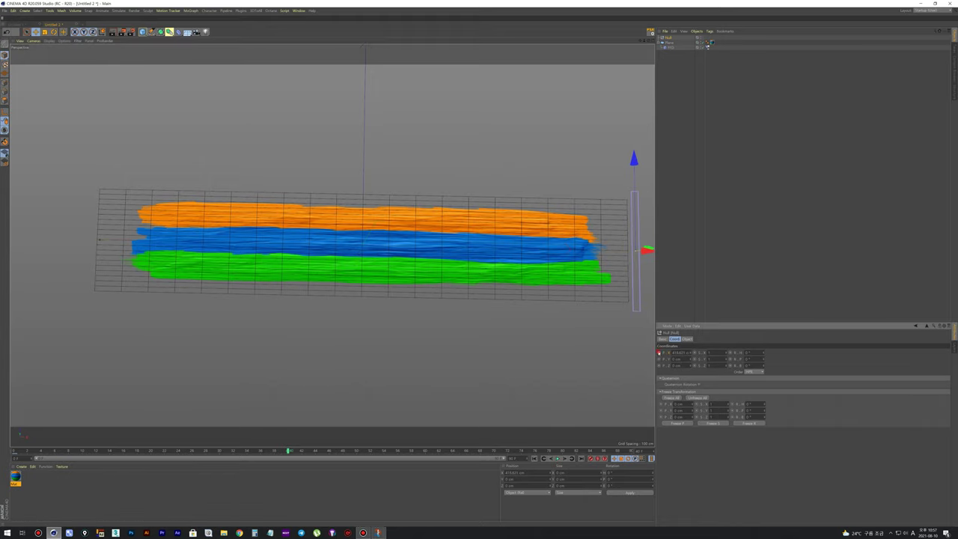
Step: Play the strip's growth animation from the start twice, then deselect the Null
click(533, 458)
click(557, 458)
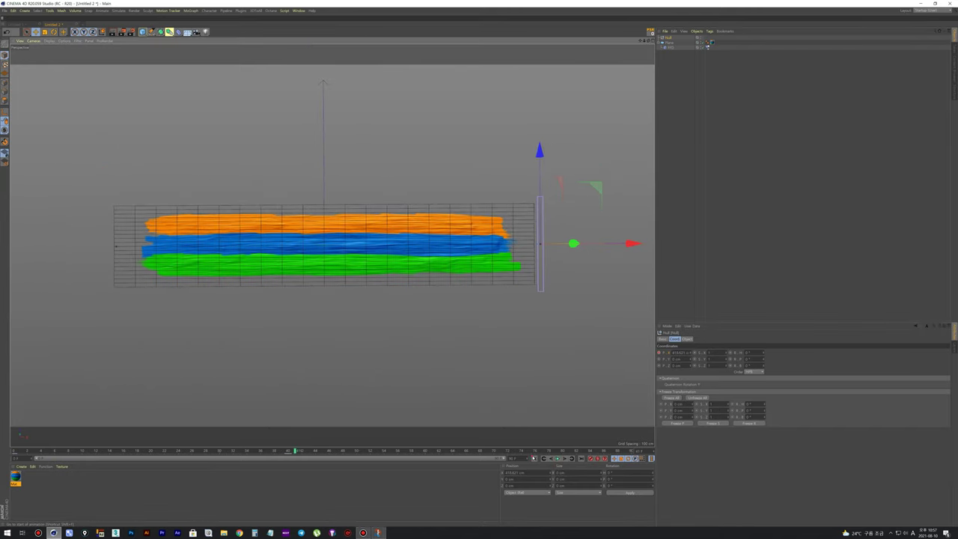
click(534, 458)
click(557, 458)
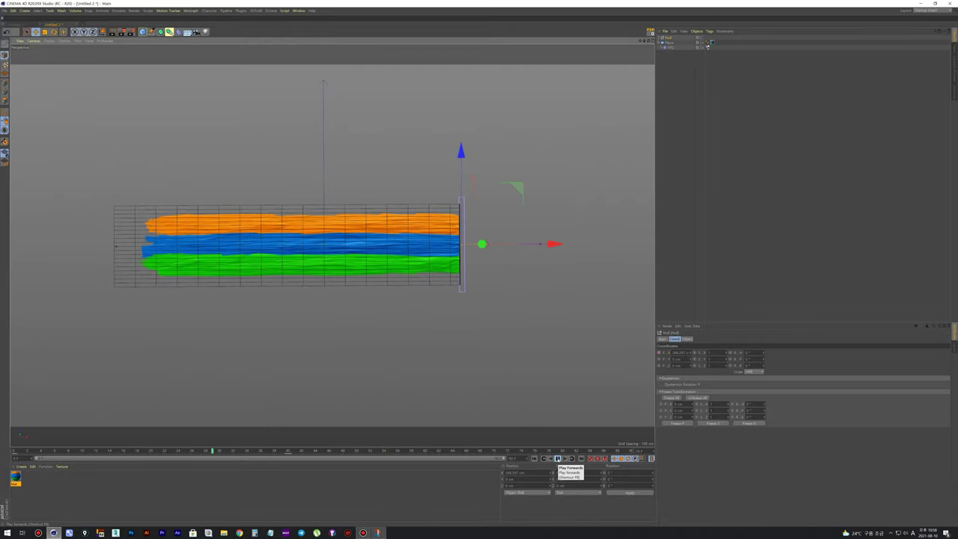
click(493, 362)
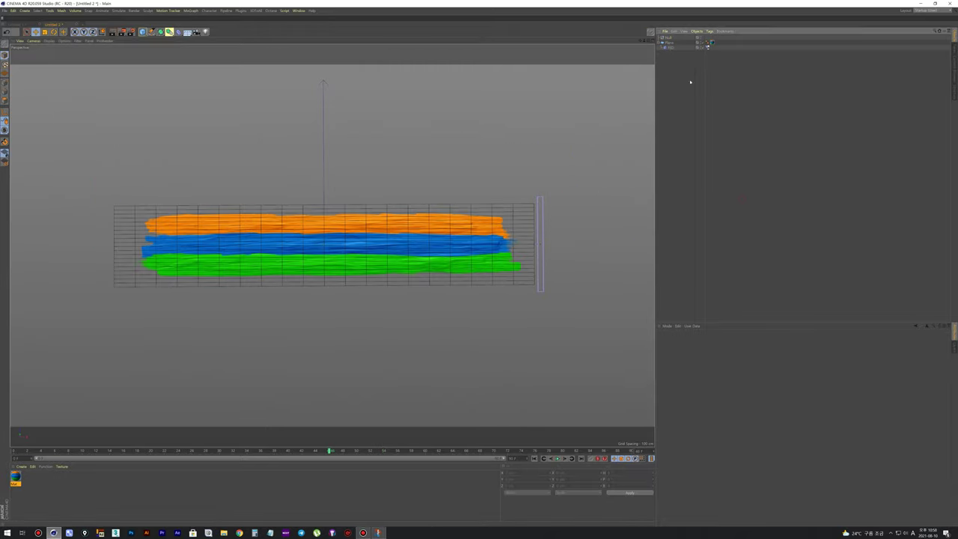
Step: Add a Smoothing deformer and nest it under the Plane after FFD
click(669, 47)
click(680, 61)
click(178, 31)
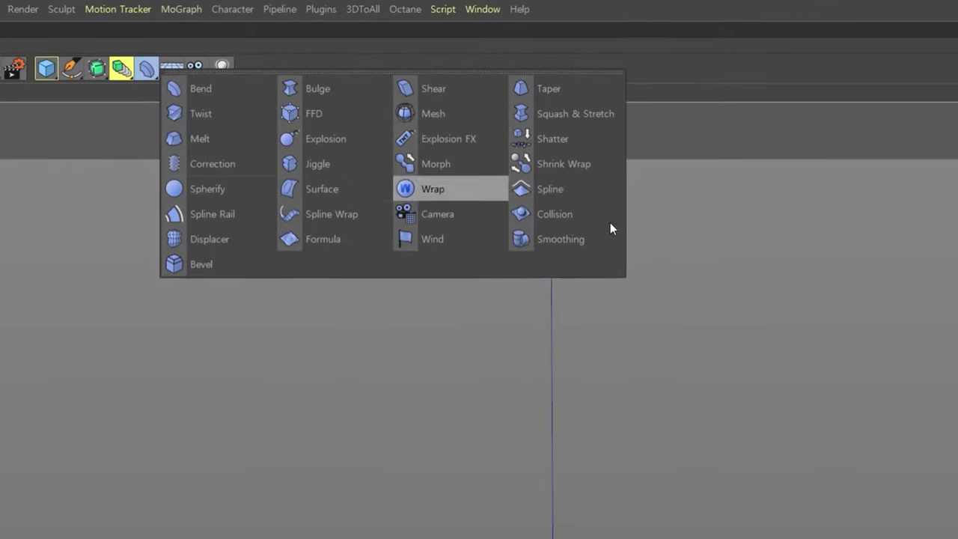
click(337, 91)
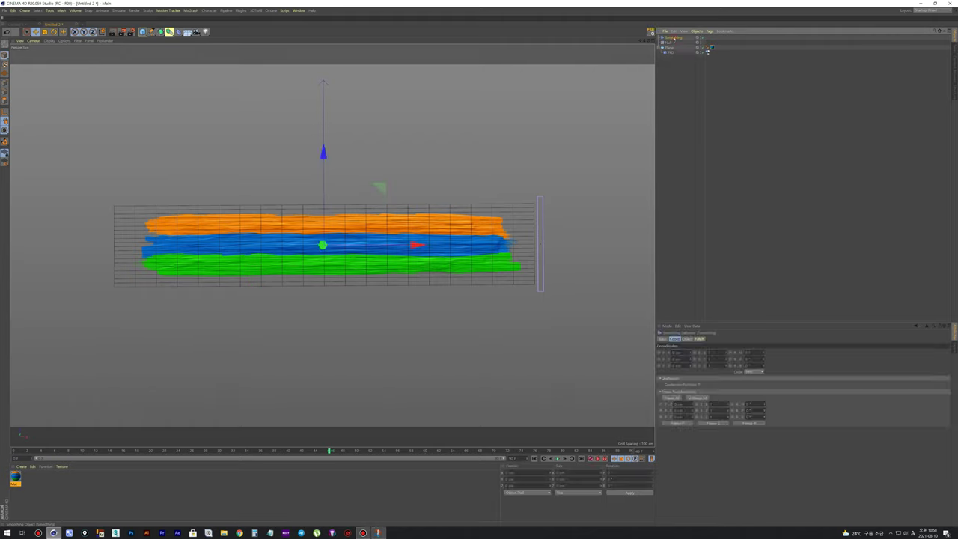
click(687, 339)
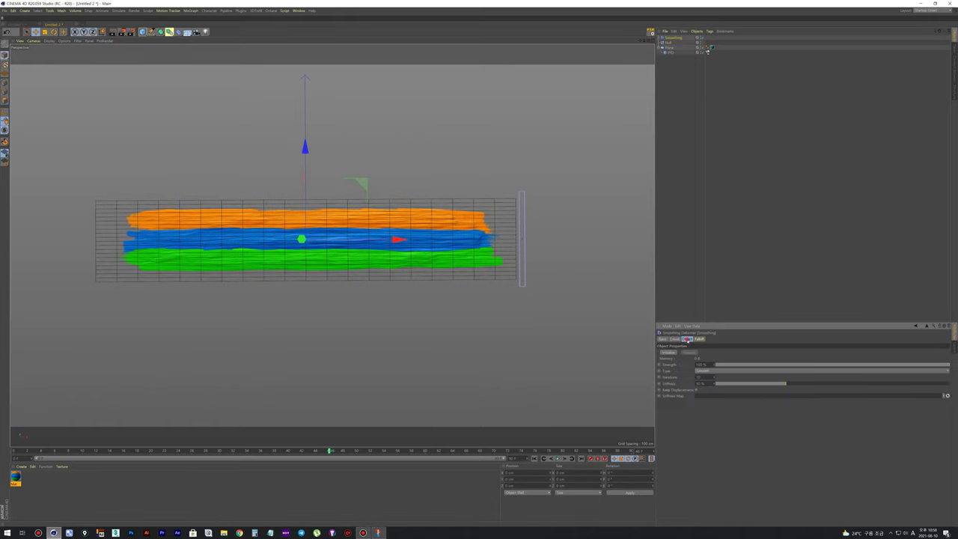
click(689, 77)
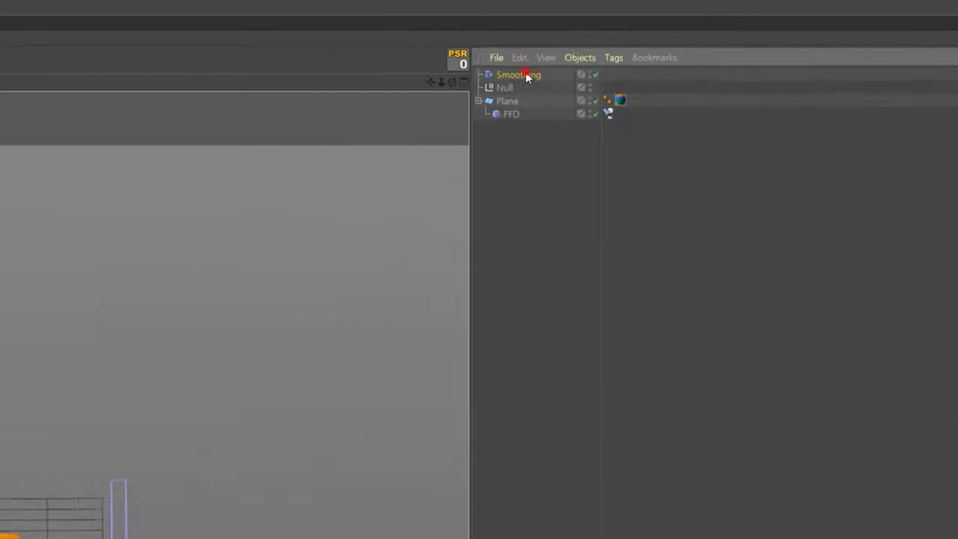
drag(673, 38, 672, 54)
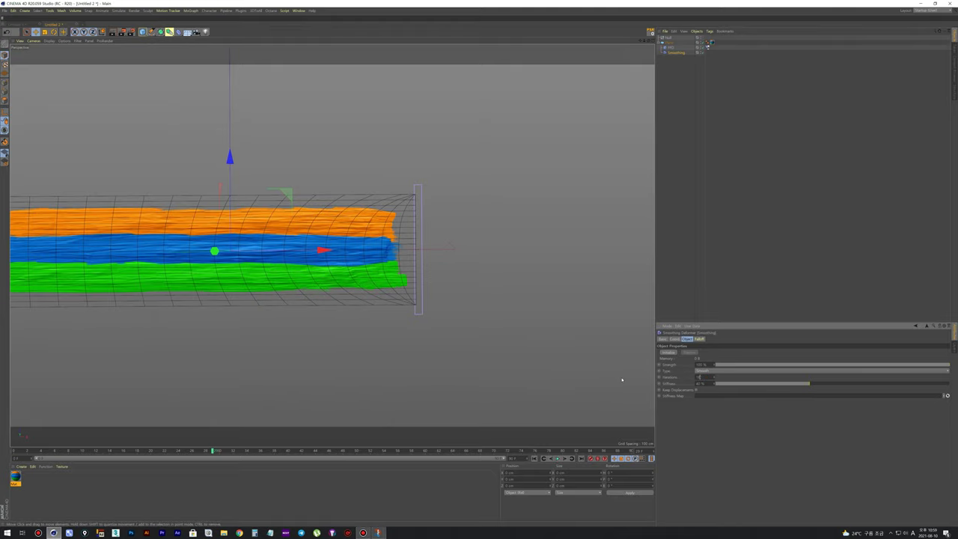
Step: Zoom out and replay the growth animation to check the smoothing, then deselect
drag(421, 312, 382, 285)
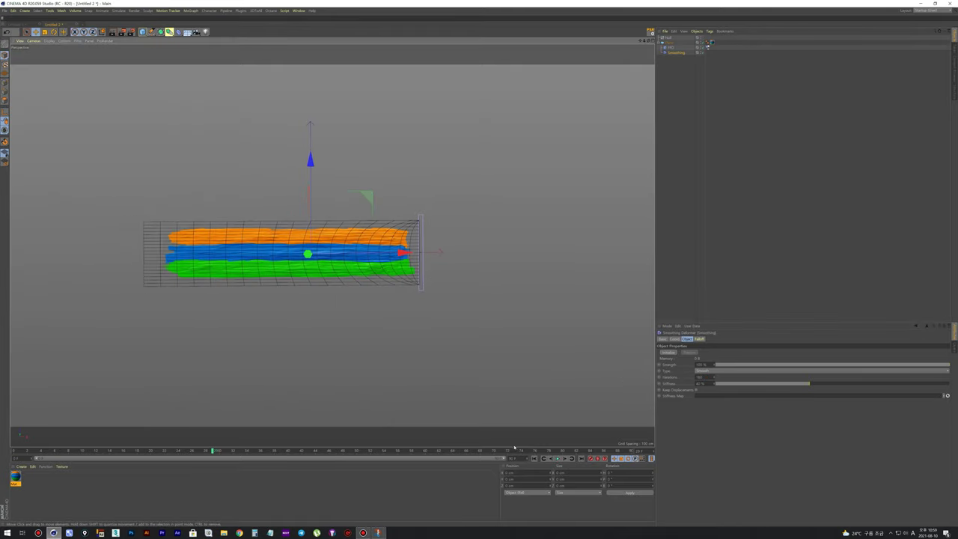
click(558, 458)
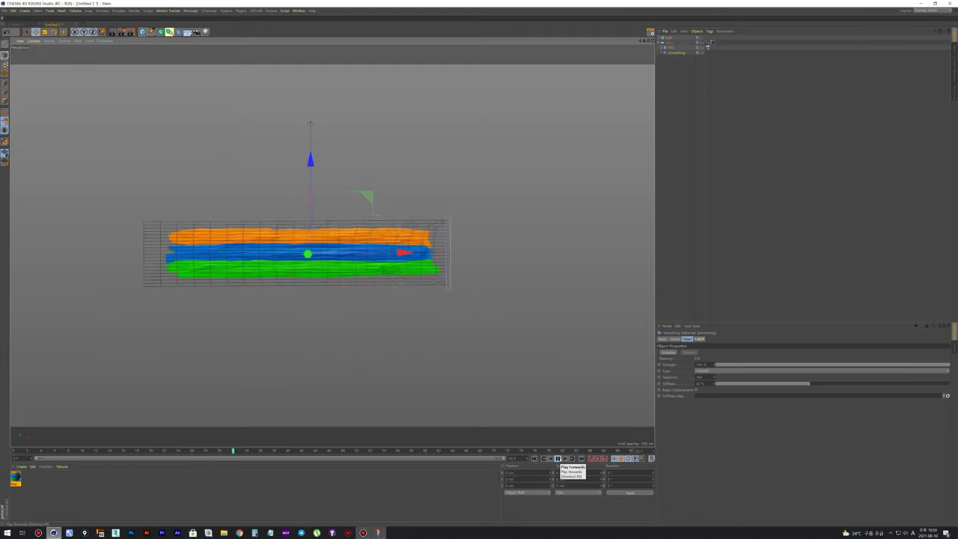
click(558, 458)
click(558, 458)
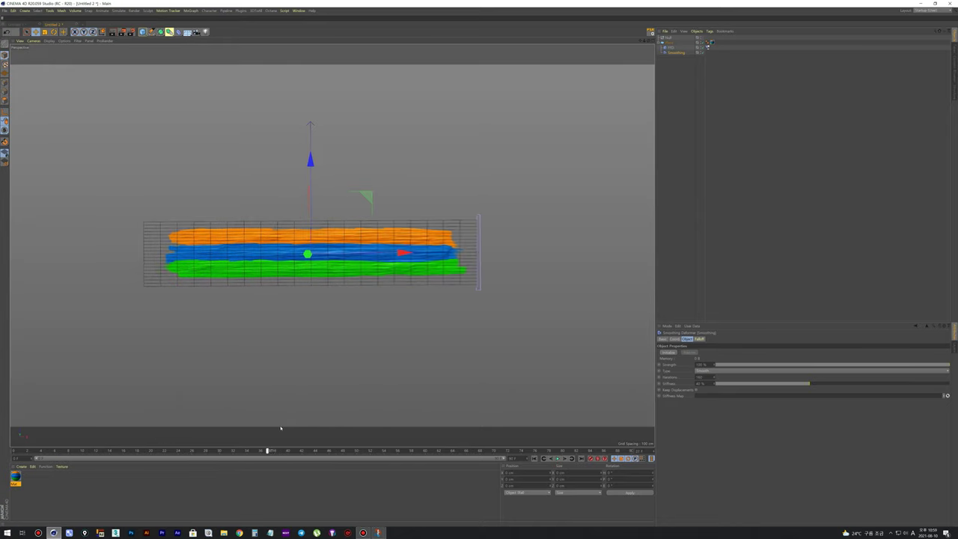
click(370, 361)
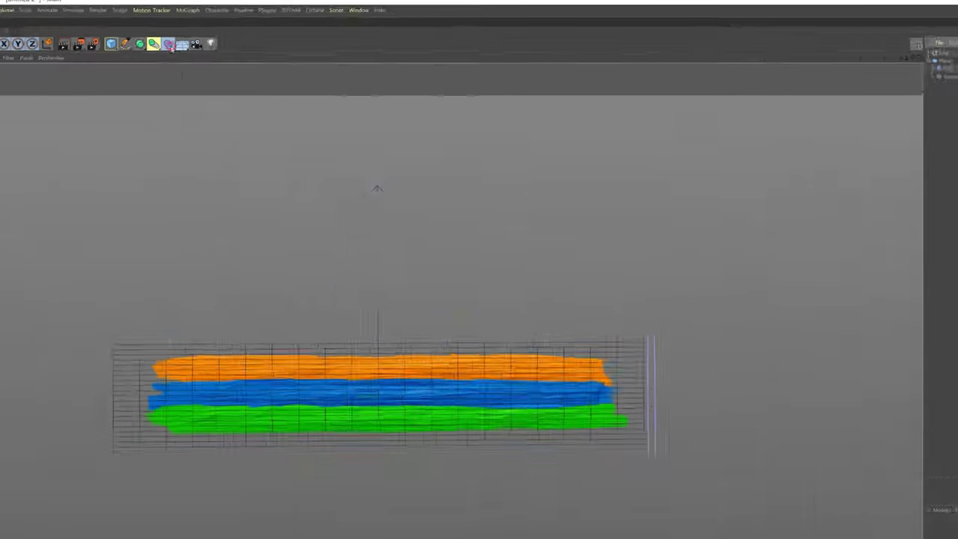
Step: Add a Bend deformer under the Plane and move it to the strip's end
click(178, 31)
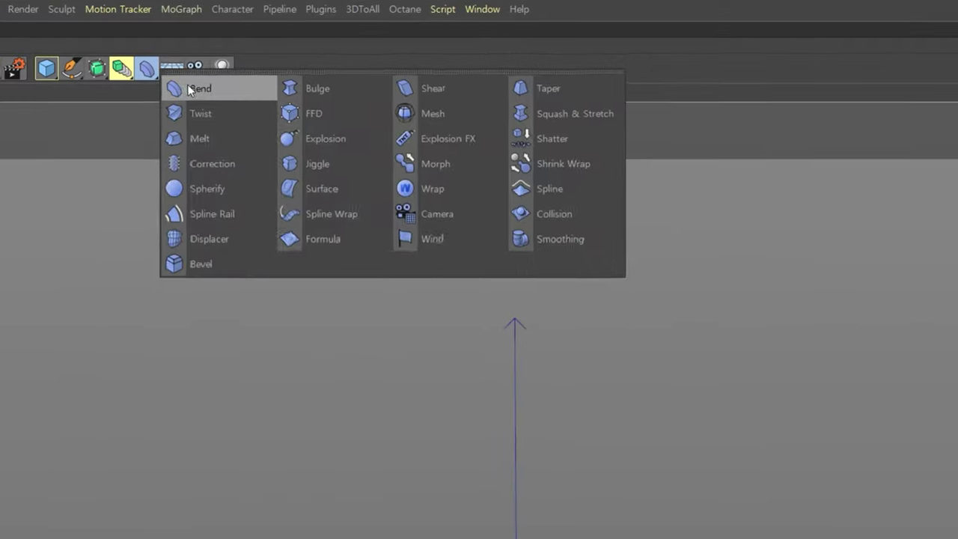
click(189, 41)
drag(332, 74, 347, 133)
alt+drag(439, 235, 703, 352)
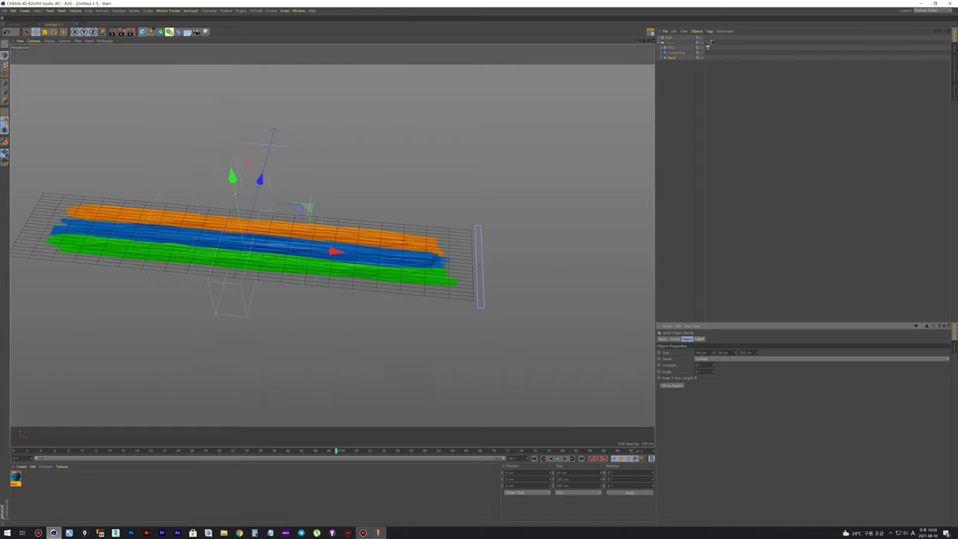
drag(247, 245, 434, 261)
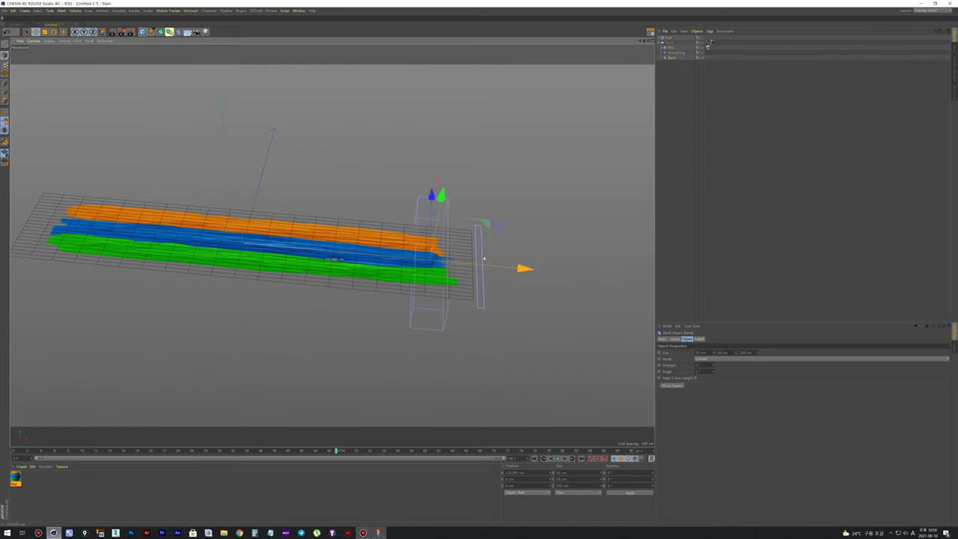
scroll(434, 262, up, 3)
scroll(428, 249, up, 2)
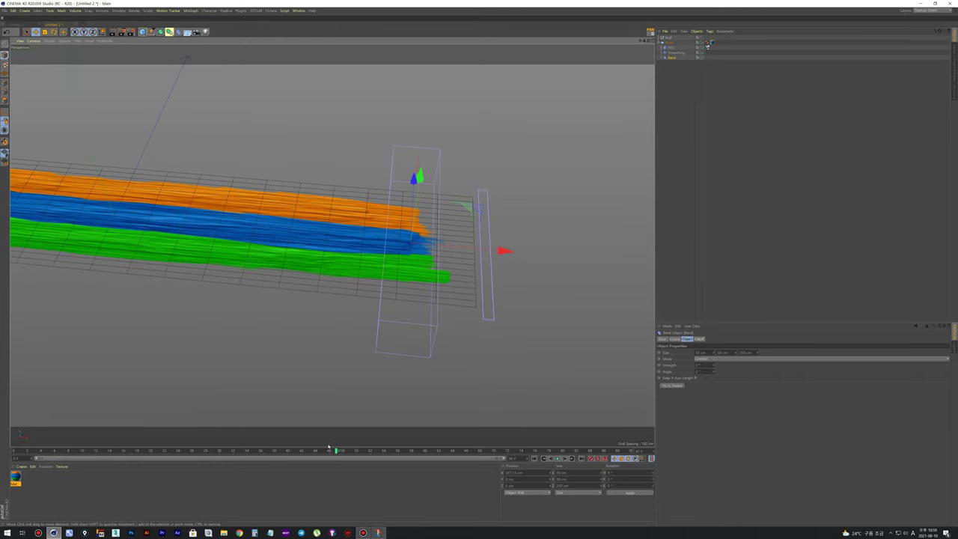
Step: Scrub frames and line the Bend up with the strand ends, narrowing its width
drag(329, 452, 208, 449)
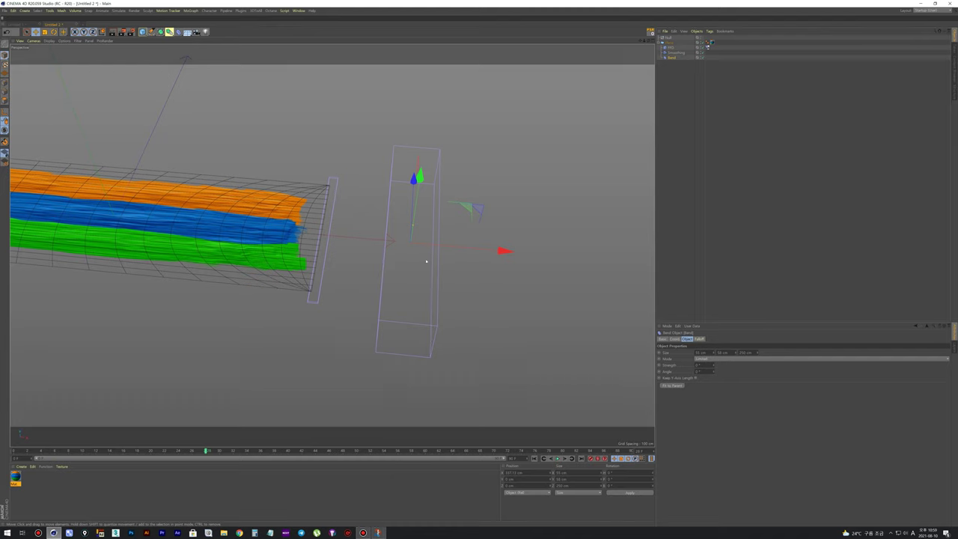
drag(408, 248, 299, 247)
alt+middle_drag(191, 389, 310, 383)
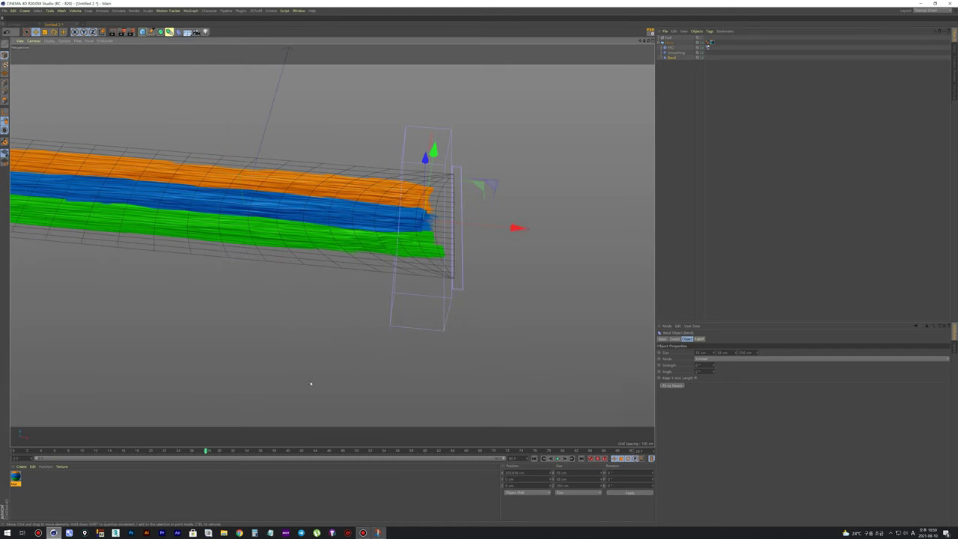
drag(205, 451, 172, 451)
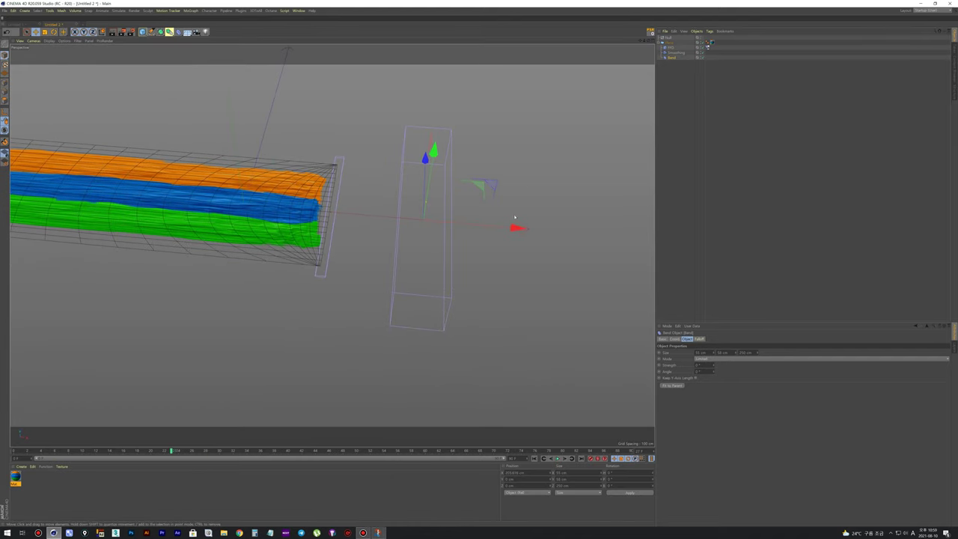
drag(514, 217, 388, 215)
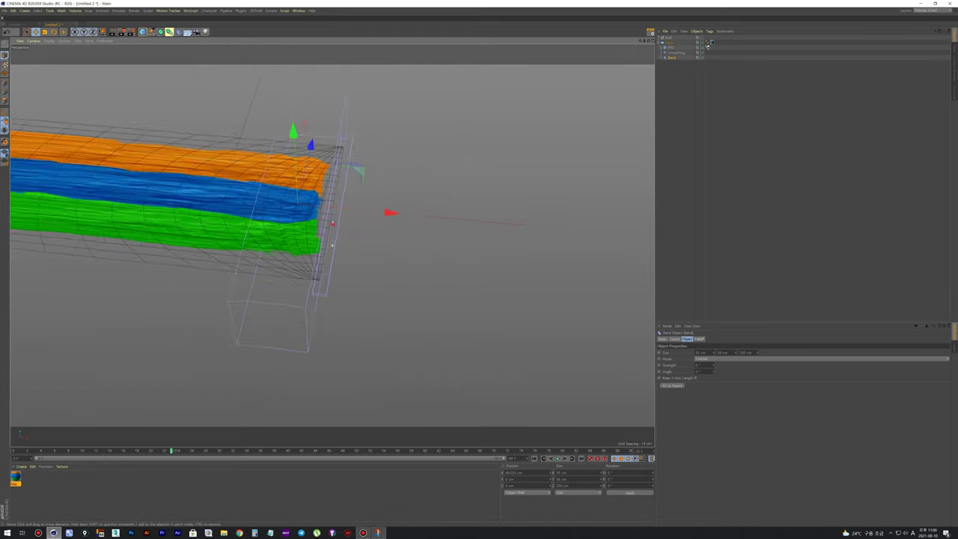
alt+drag(331, 244, 389, 225)
drag(713, 354, 700, 354)
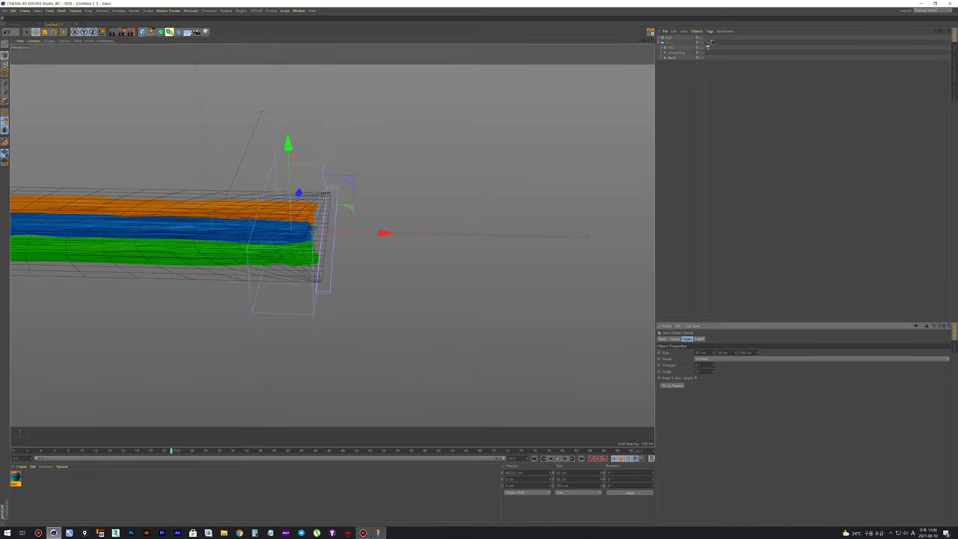
mouse_move(419, 292)
alt+mouse_down()
mouse_move(445, 279)
mouse_move(479, 284)
alt+mouse_up()
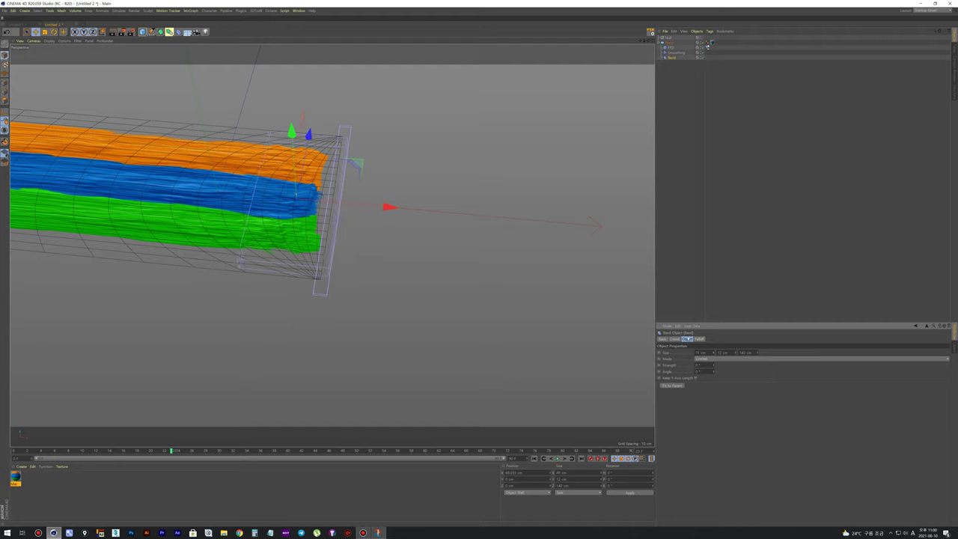
Step: Rotate the Bend, resize it to about 81 × 112 cm, raise its strength, then show four views
click(676, 338)
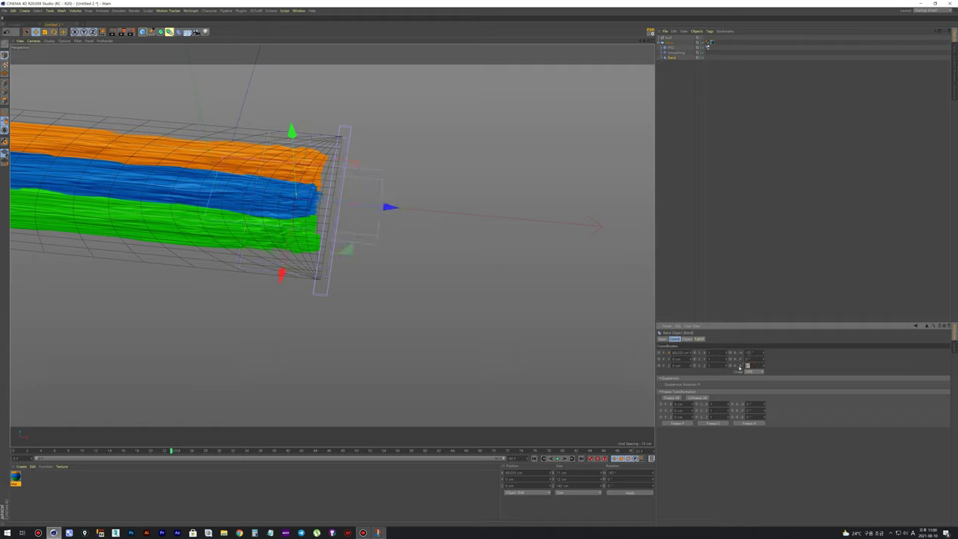
key(Return)
click(687, 338)
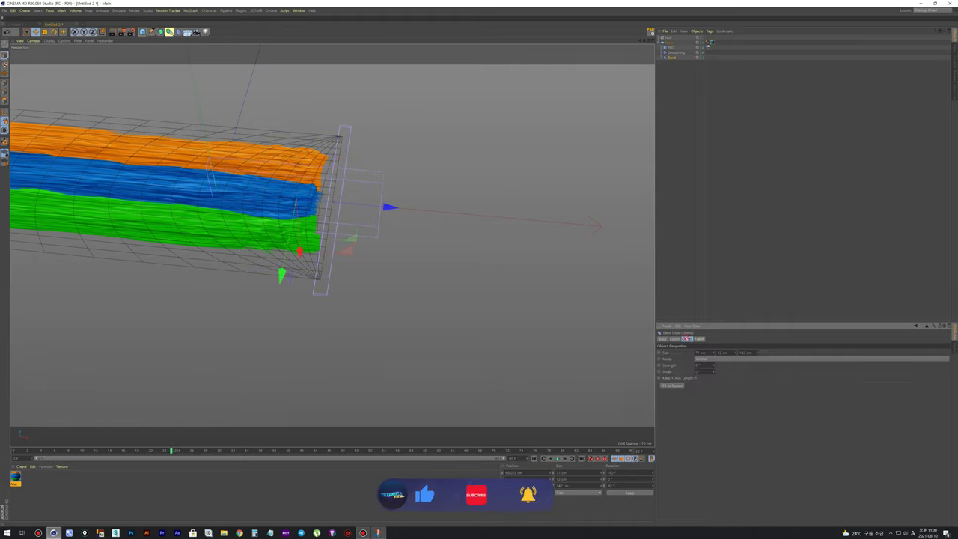
drag(715, 353, 739, 352)
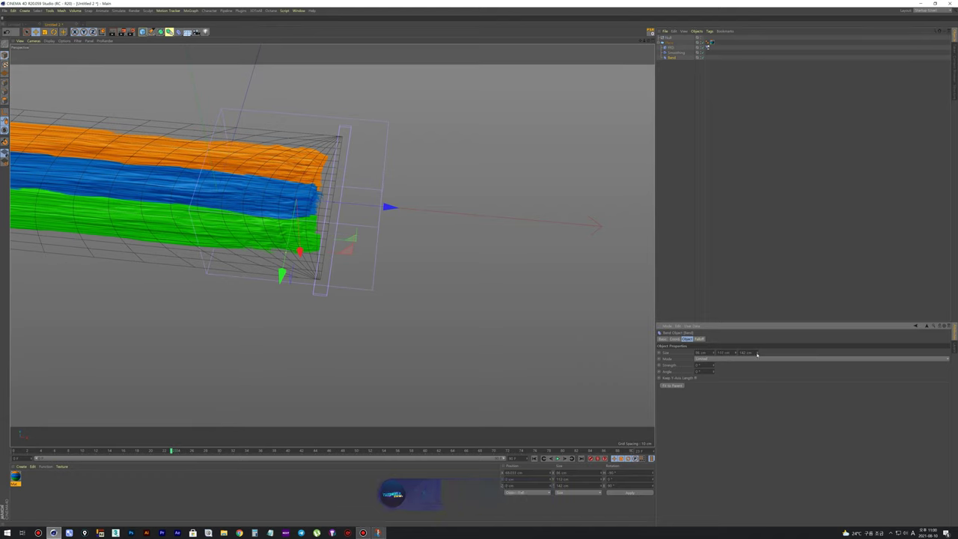
drag(734, 353, 749, 353)
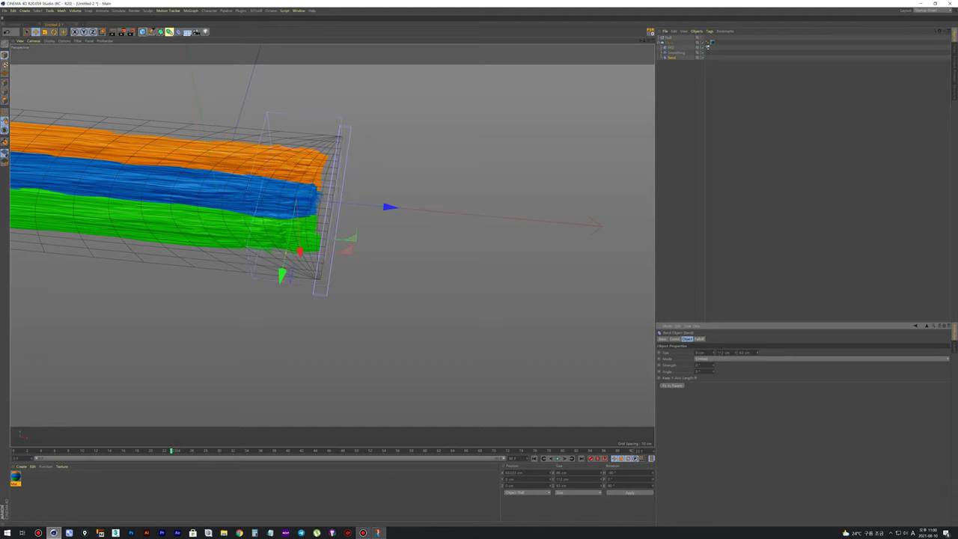
drag(713, 366, 719, 366)
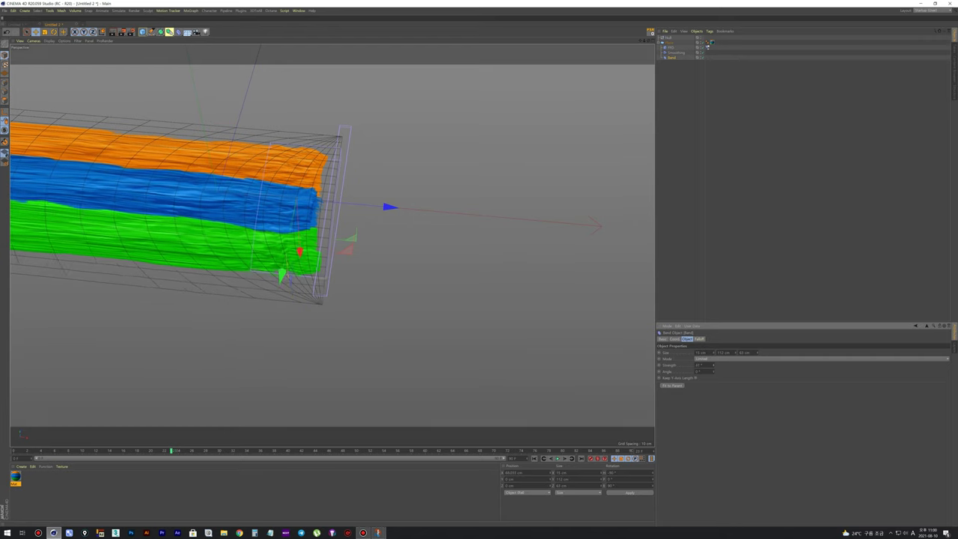
drag(713, 366, 719, 366)
alt+drag(402, 247, 353, 231)
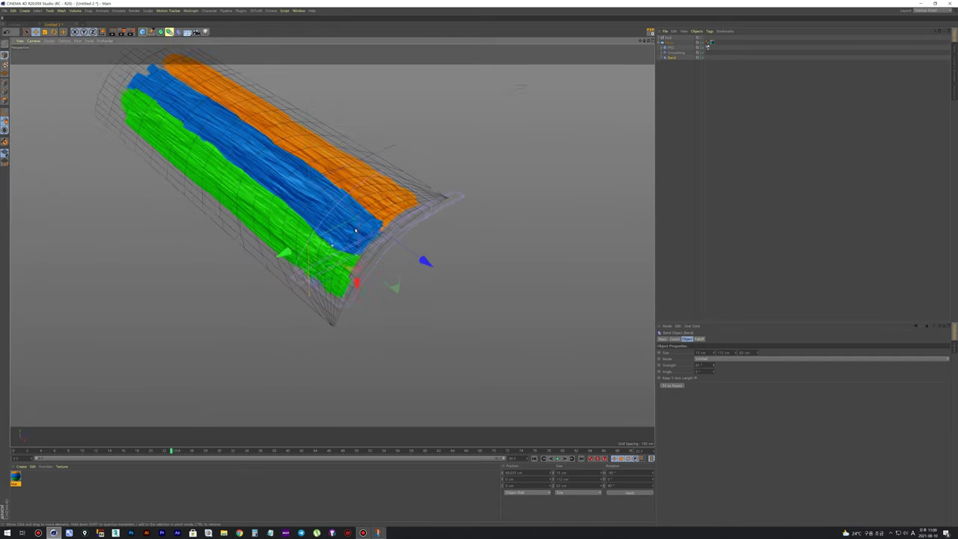
middle_click(353, 231)
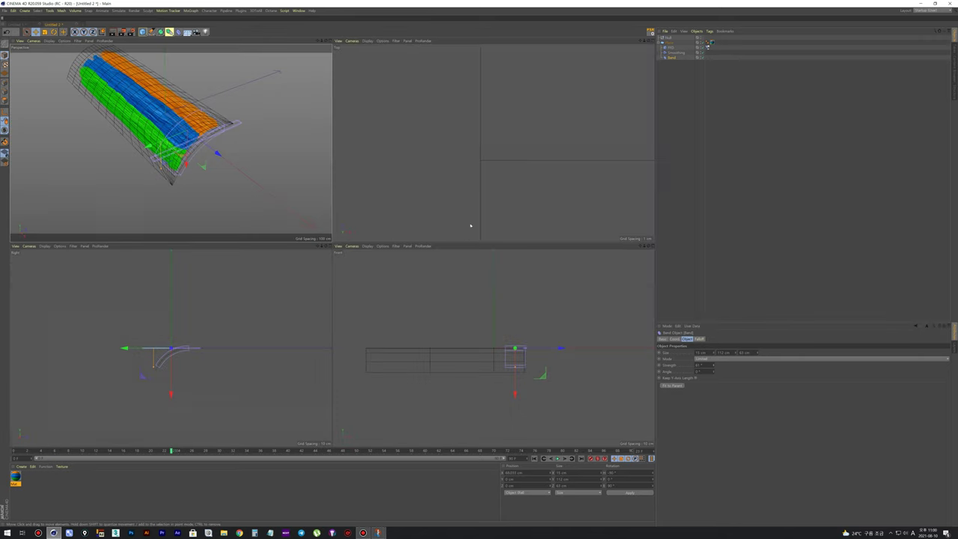
Step: In the Top view, shift the Bend in depth to align with the ribbon, then return to Perspective
scroll(470, 225, up, 3)
scroll(475, 202, up, 2)
scroll(478, 187, up, 2)
scroll(485, 169, up, 2)
alt+middle_drag(484, 169, 459, 162)
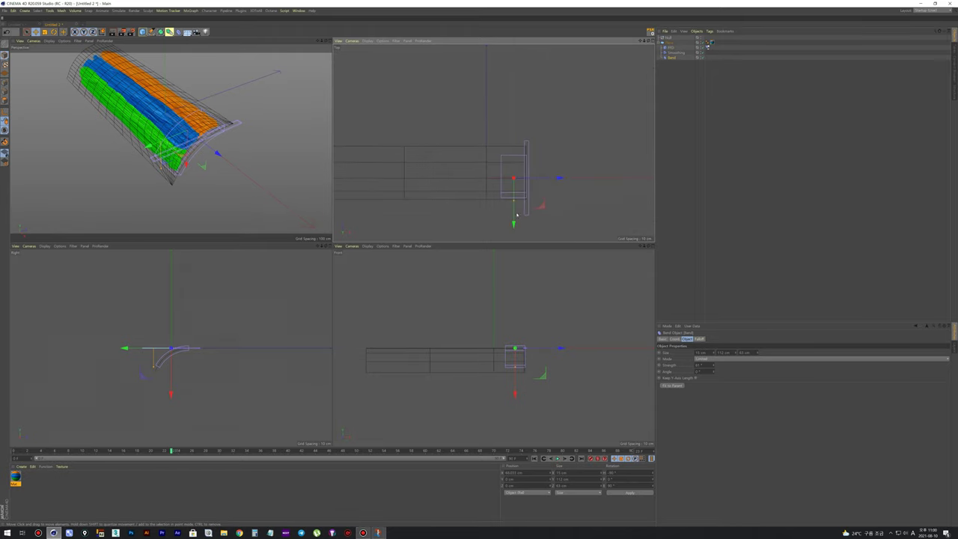
drag(516, 215, 524, 239)
scroll(521, 225, up, 2)
scroll(513, 206, up, 2)
drag(504, 203, 504, 202)
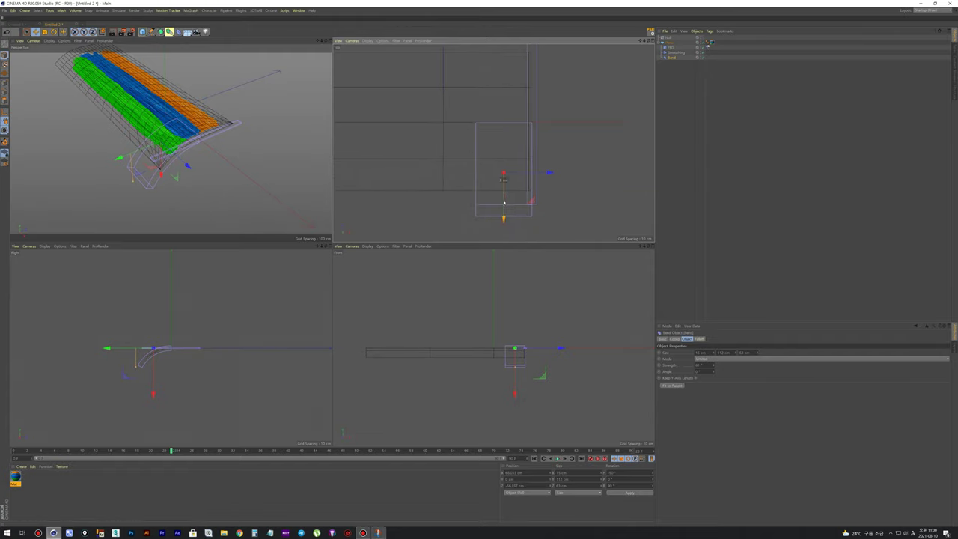
key(F1)
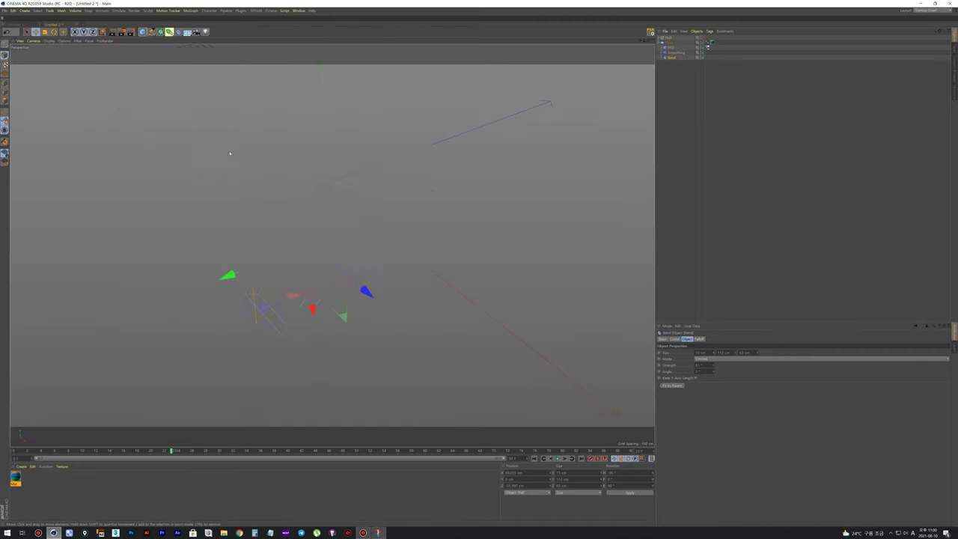
Step: Raise the Bend's strength, set Mode to Unlimited, scrub to check, then drag the new Bend toward Plane
drag(713, 364, 712, 352)
click(713, 358)
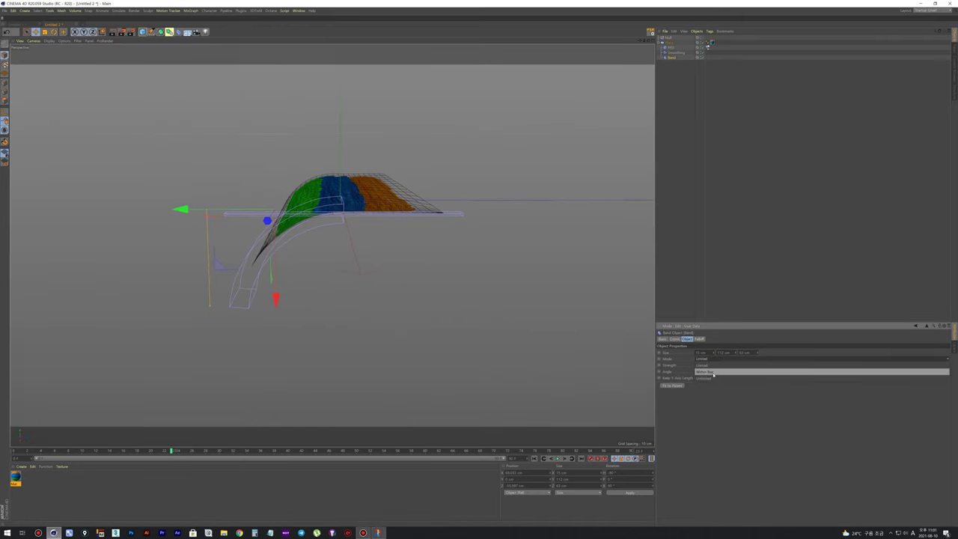
click(713, 375)
drag(712, 364, 712, 362)
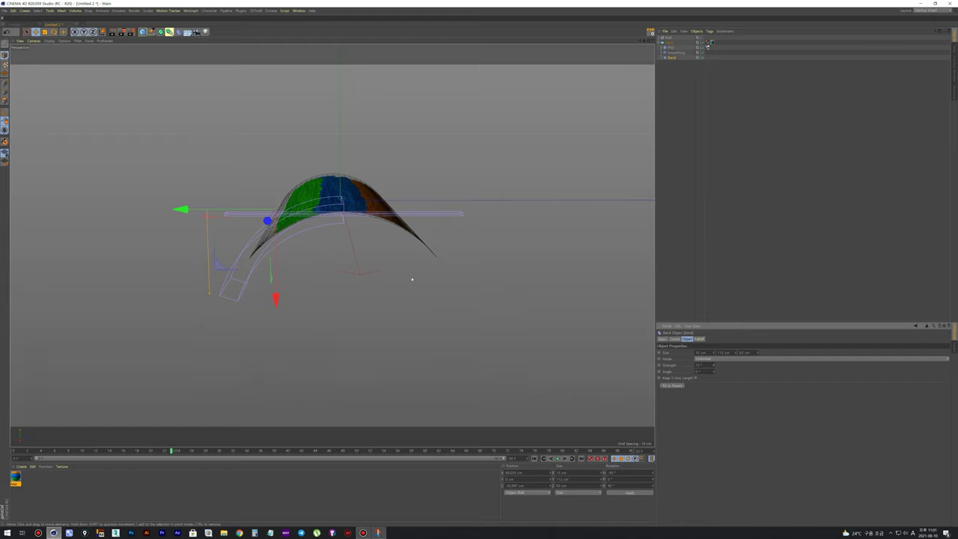
alt+drag(412, 279, 479, 299)
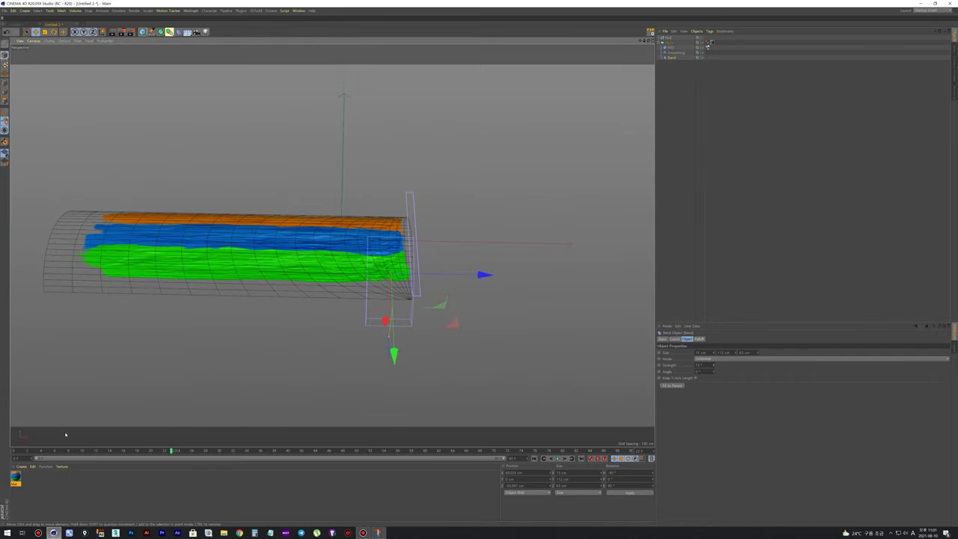
drag(33, 450, 295, 450)
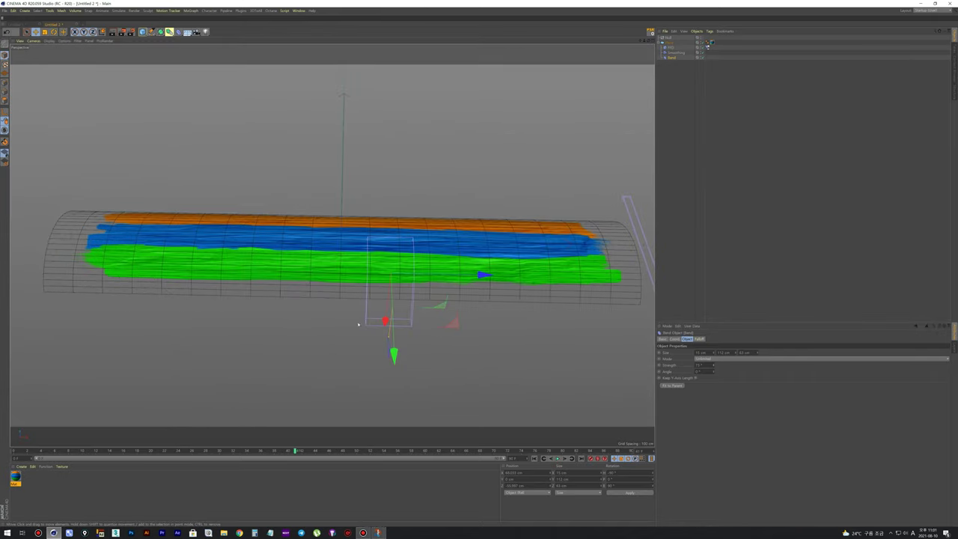
click(722, 126)
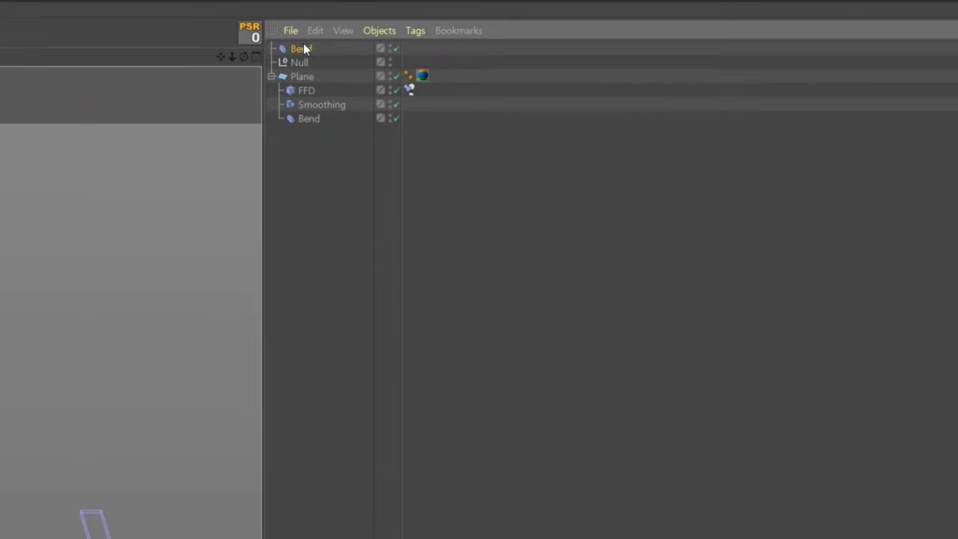
drag(304, 44, 311, 73)
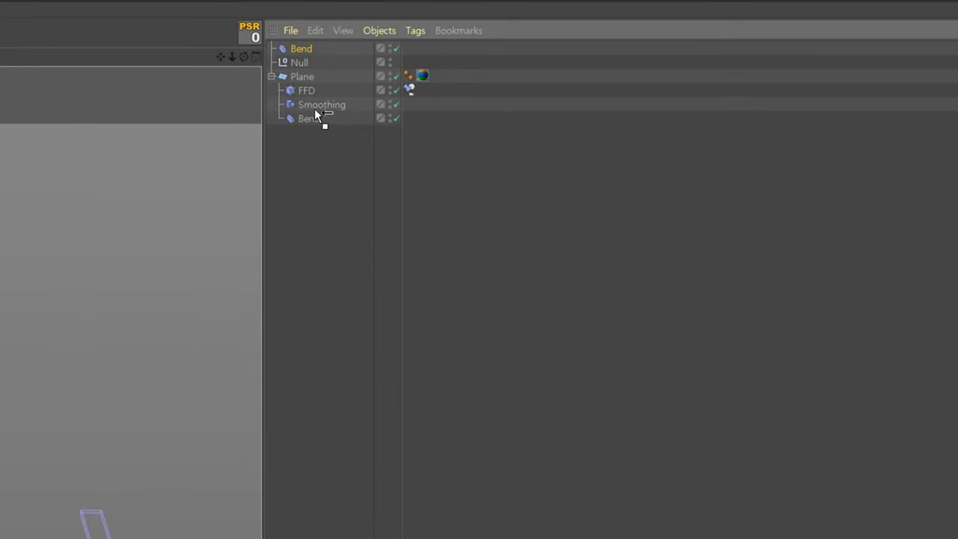
Step: Nest the second Bend under the Plane, narrow it to about 78 cm and move it to 119.9 cm on X
drag(315, 112, 314, 111)
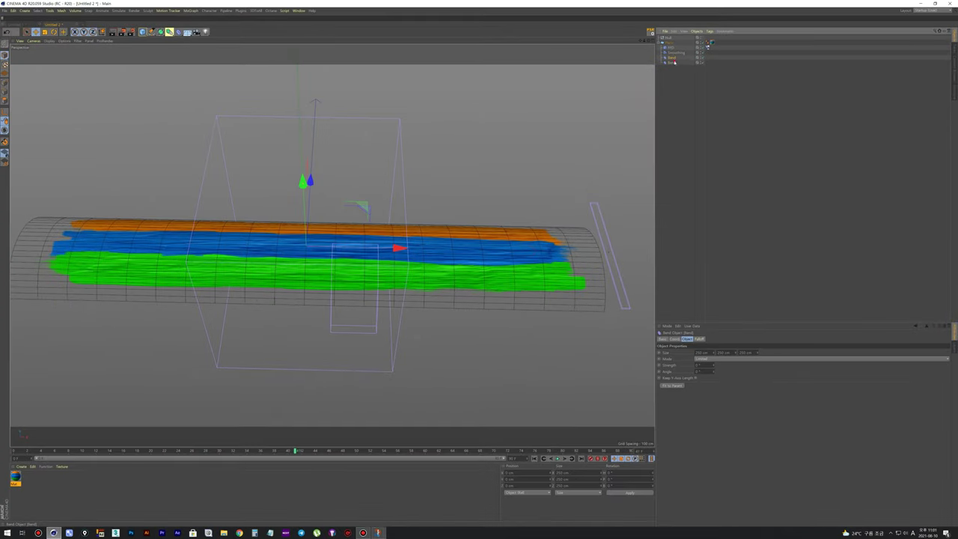
click(672, 57)
click(675, 60)
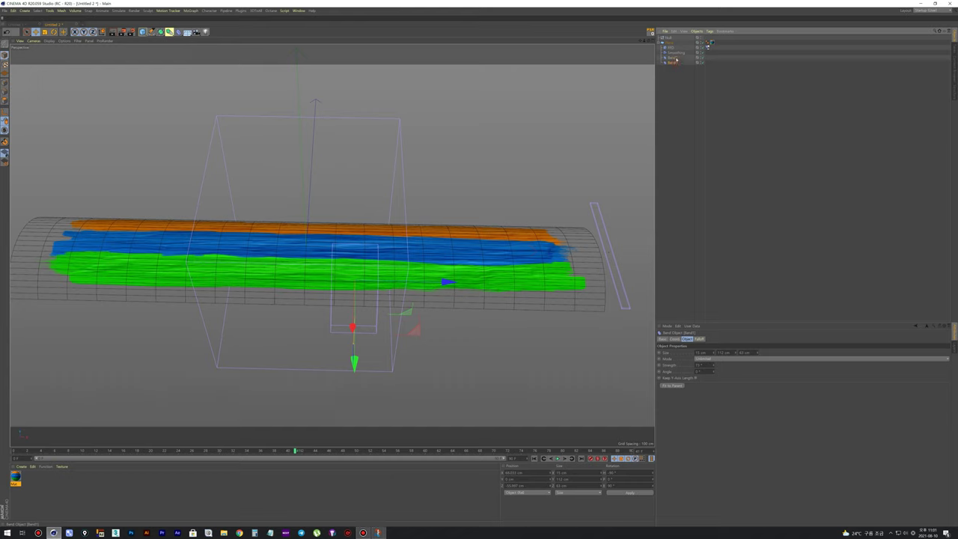
drag(709, 352, 693, 350)
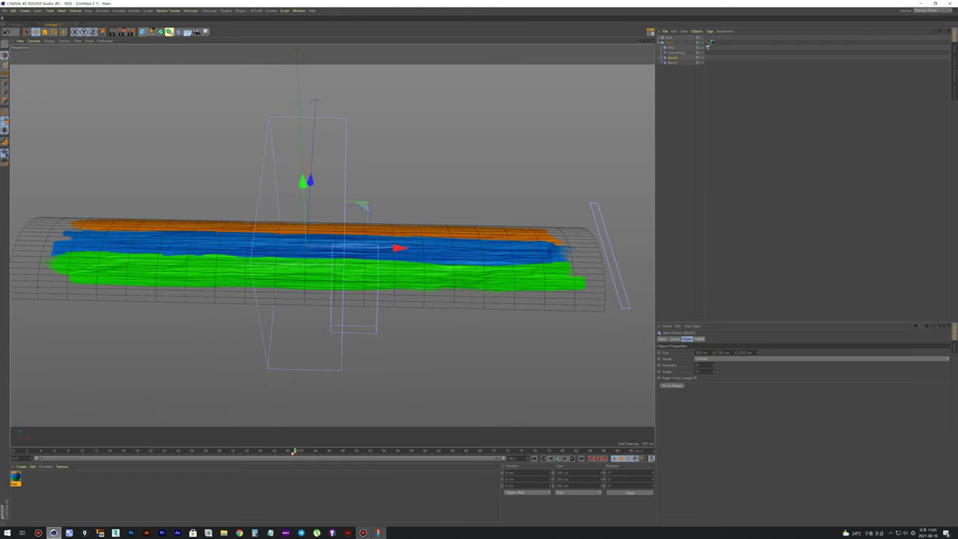
drag(297, 452, 186, 451)
drag(736, 353, 734, 351)
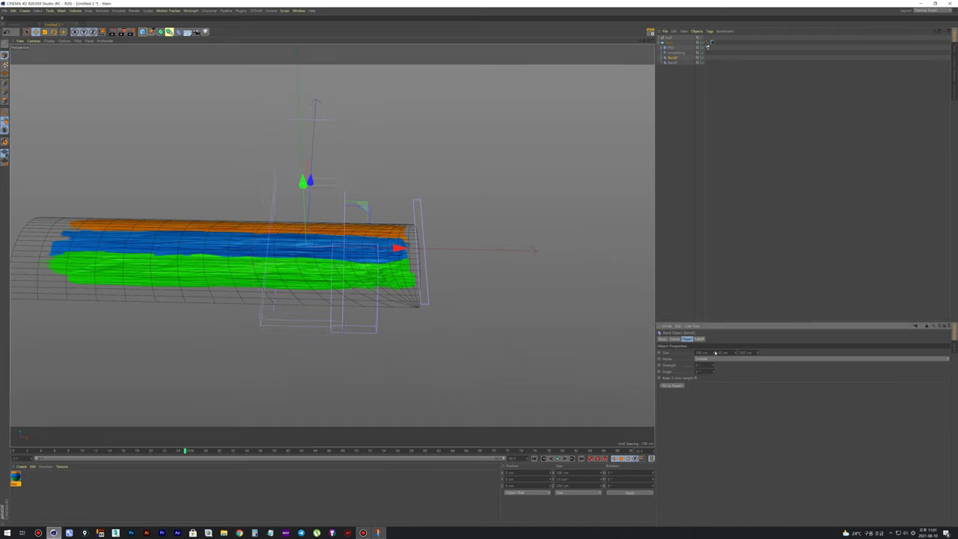
drag(380, 253, 453, 253)
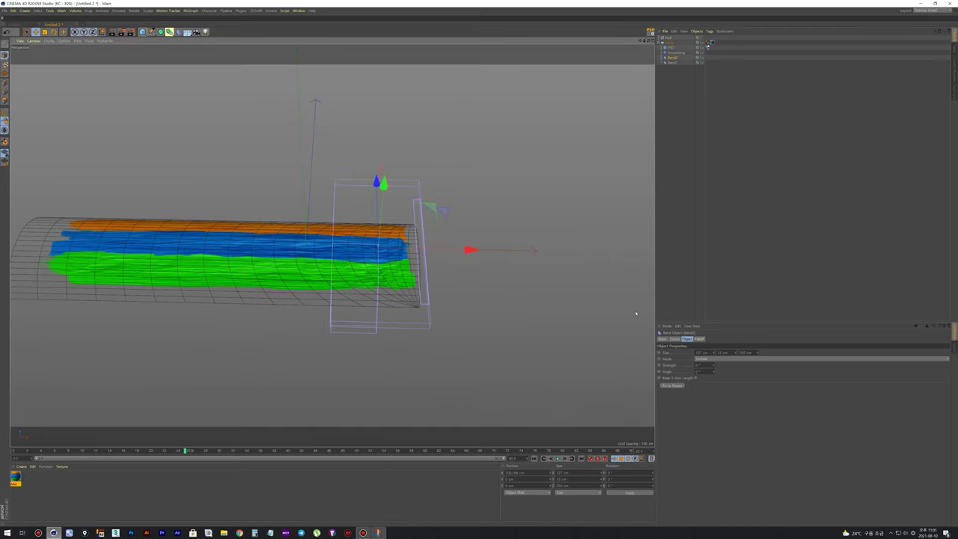
drag(713, 353, 696, 353)
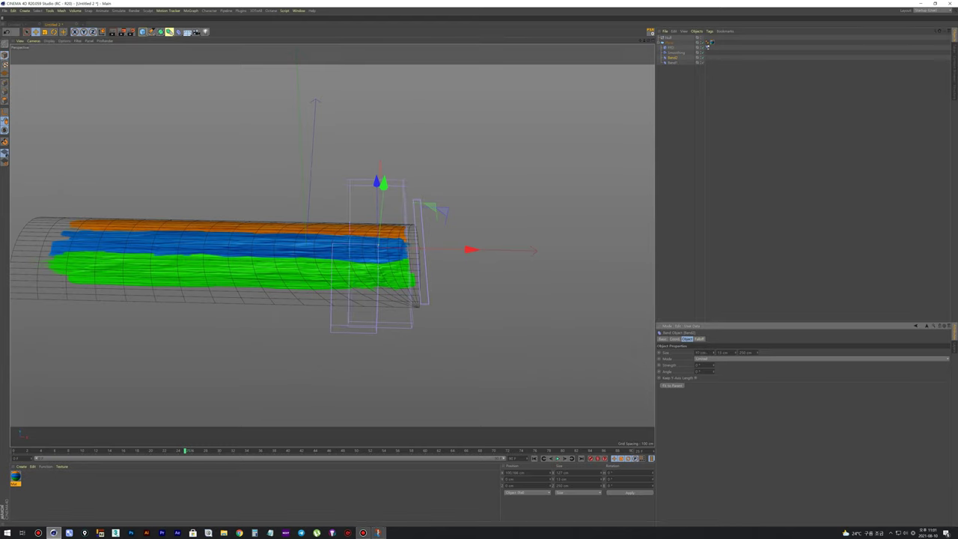
drag(449, 251, 464, 254)
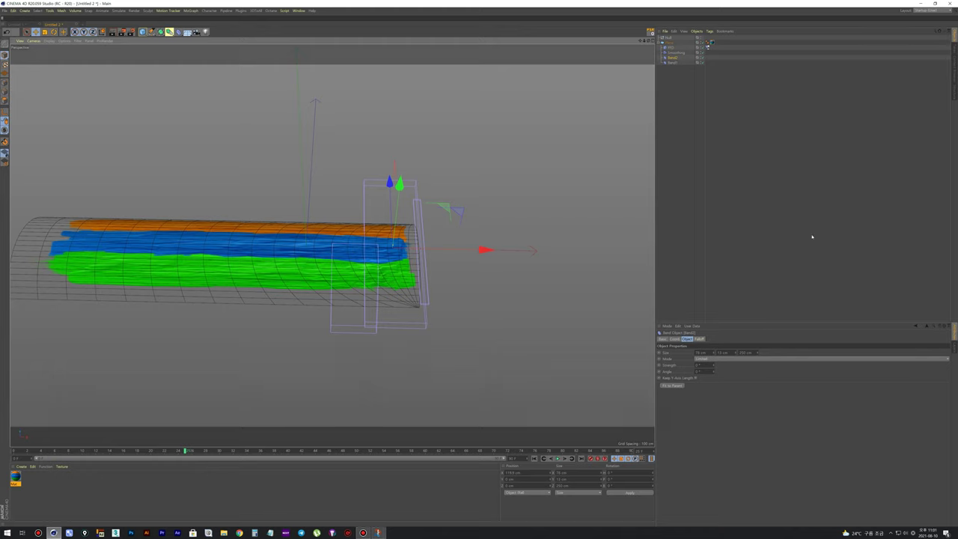
click(675, 339)
text(-180)
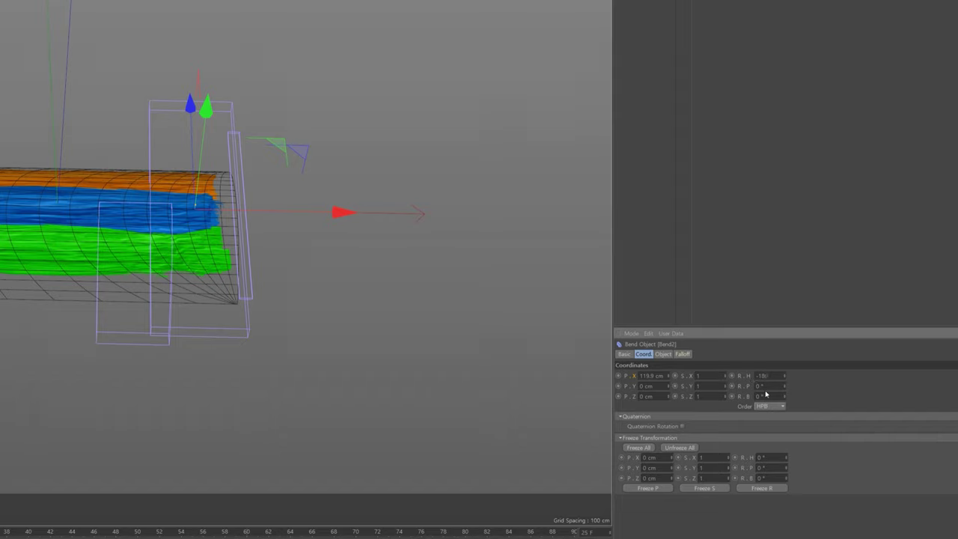
Step: Rotate the second Bend to H -180°, B -90° and narrow its X size to 17 cm
key(Return)
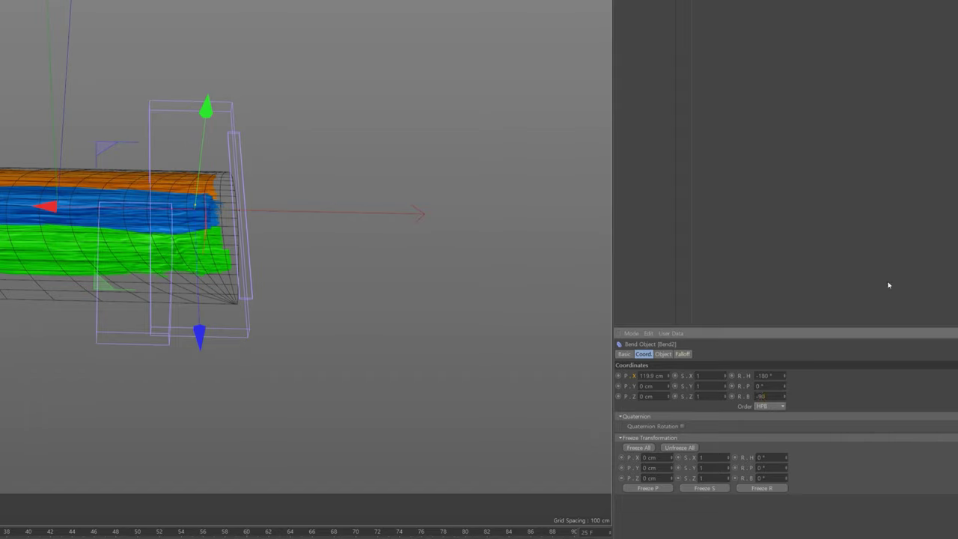
click(843, 190)
key(ctrl+z)
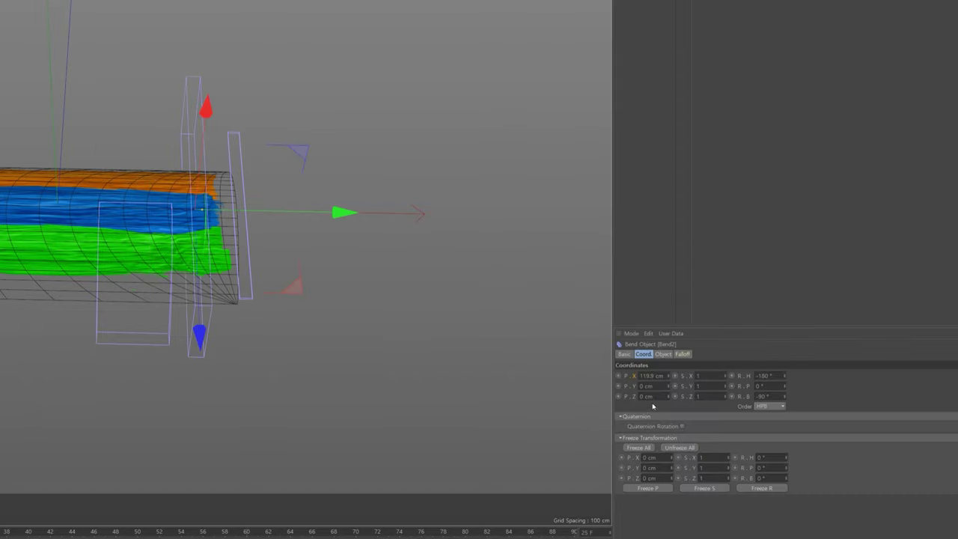
click(662, 354)
mouse_move(706, 377)
mouse_down()
mouse_move(738, 373)
mouse_move(770, 397)
mouse_up()
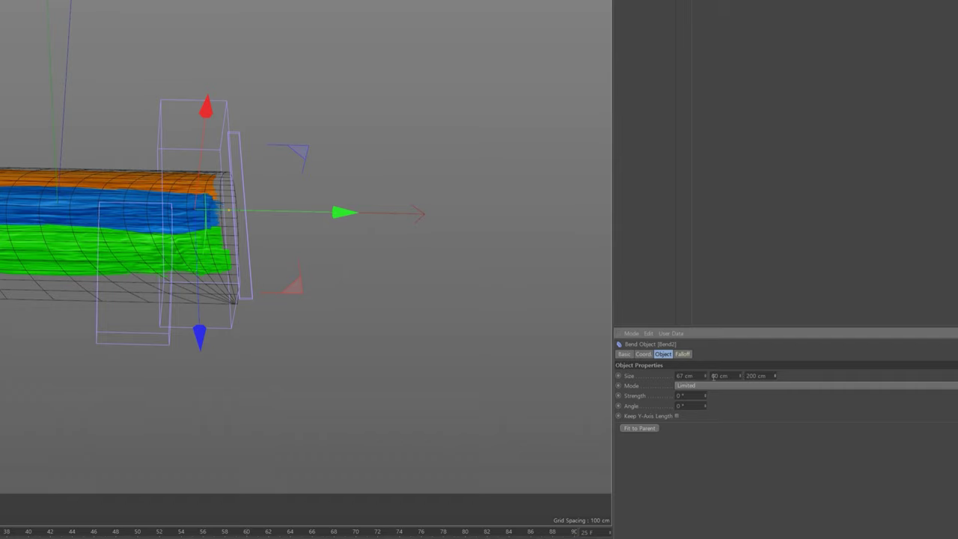
drag(706, 377, 706, 404)
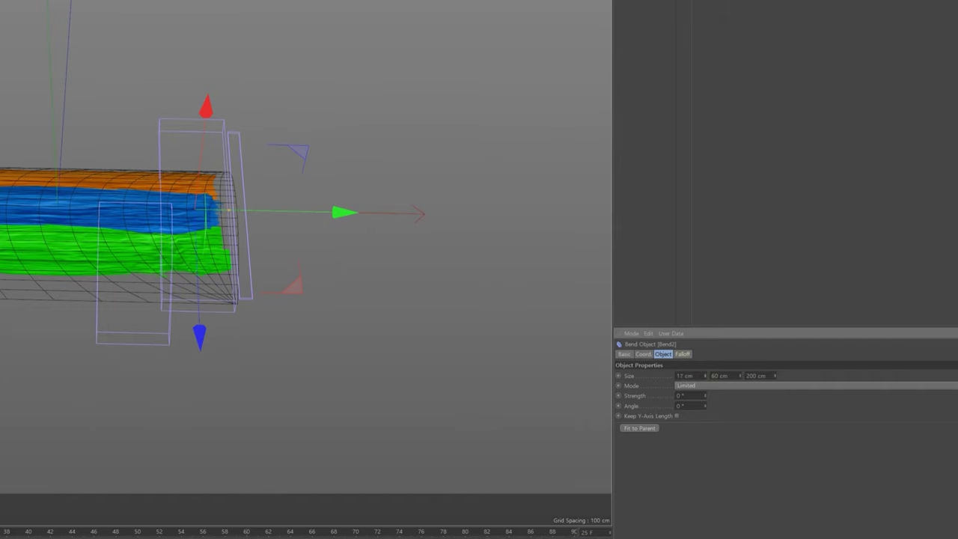
Step: Nudge the second Bend right and raise its strength to 215° for a full curl
mouse_move(271, 279)
alt+mouse_down()
mouse_move(300, 214)
mouse_move(320, 210)
alt+mouse_up()
click(644, 354)
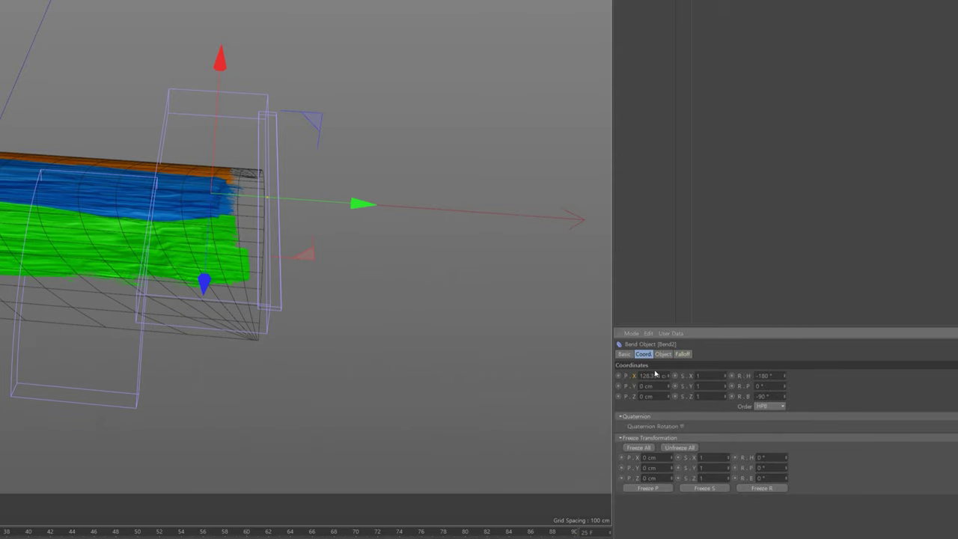
click(662, 354)
drag(707, 397, 707, 352)
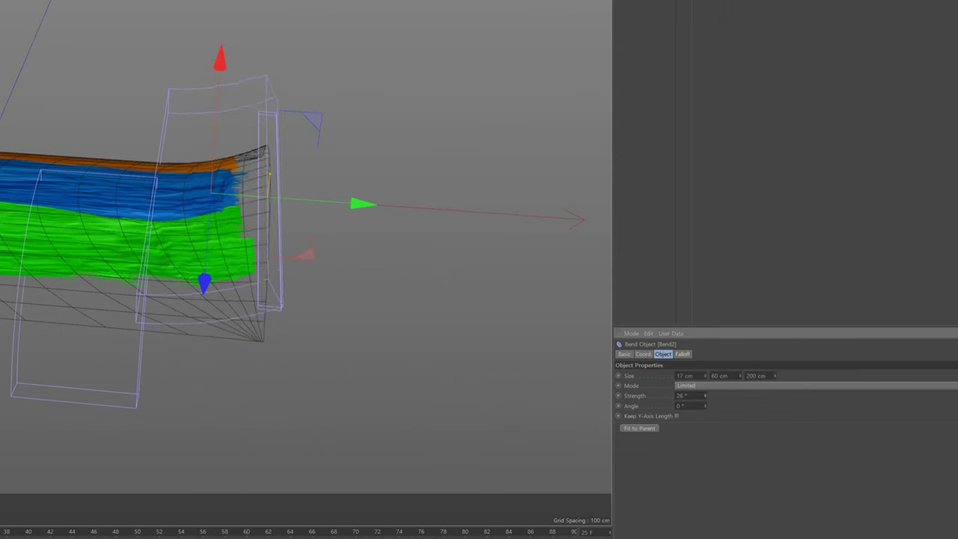
drag(705, 396, 705, 352)
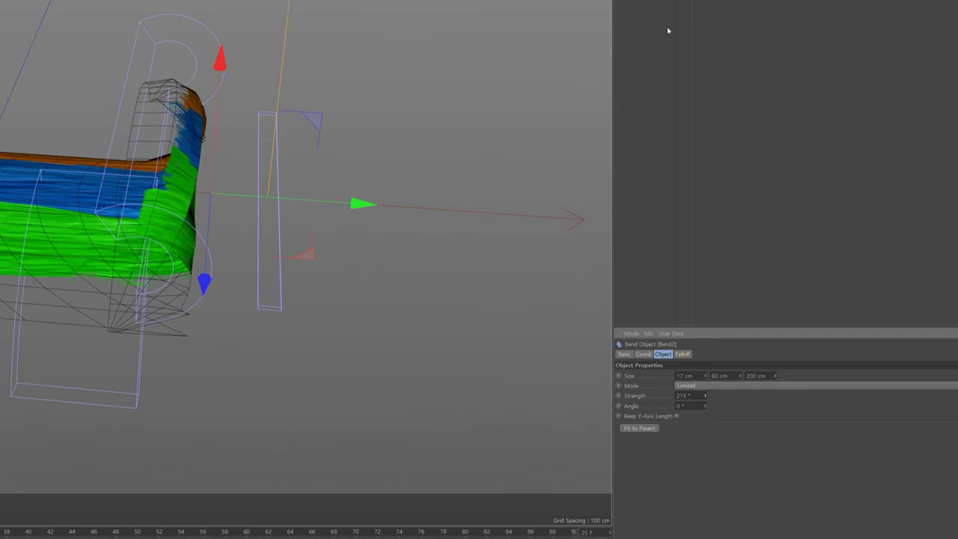
Step: Increase the Plane's width segments to 35, then reselect the second Bend
click(681, 66)
drag(698, 395, 701, 390)
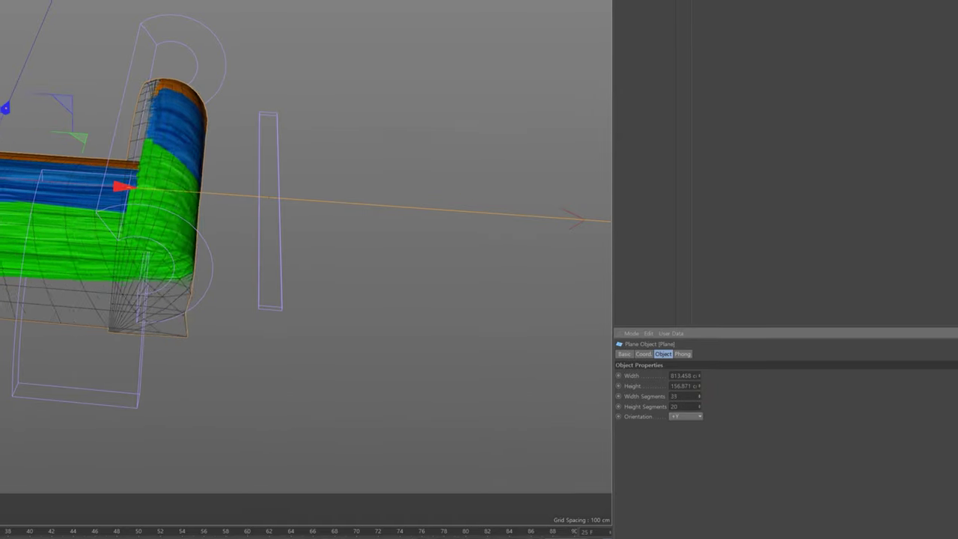
click(683, 78)
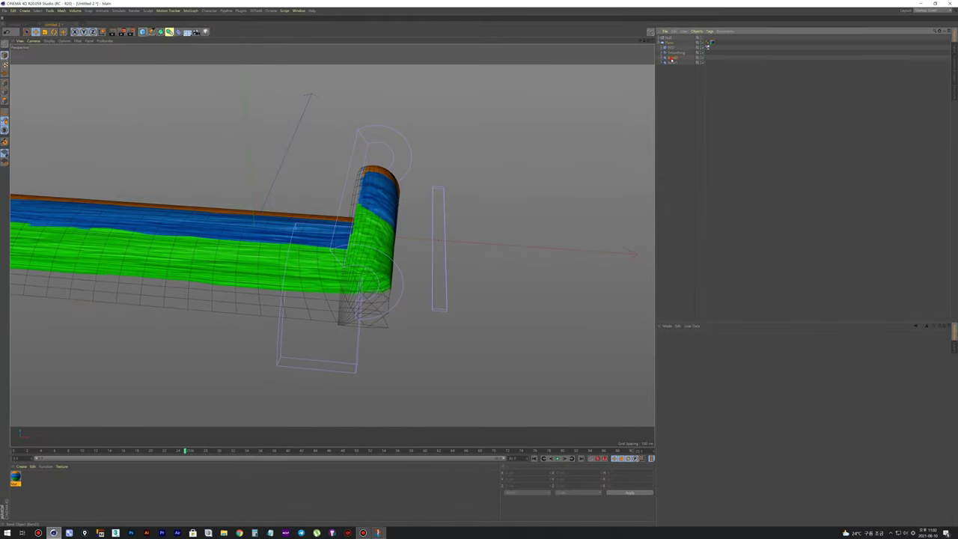
click(672, 59)
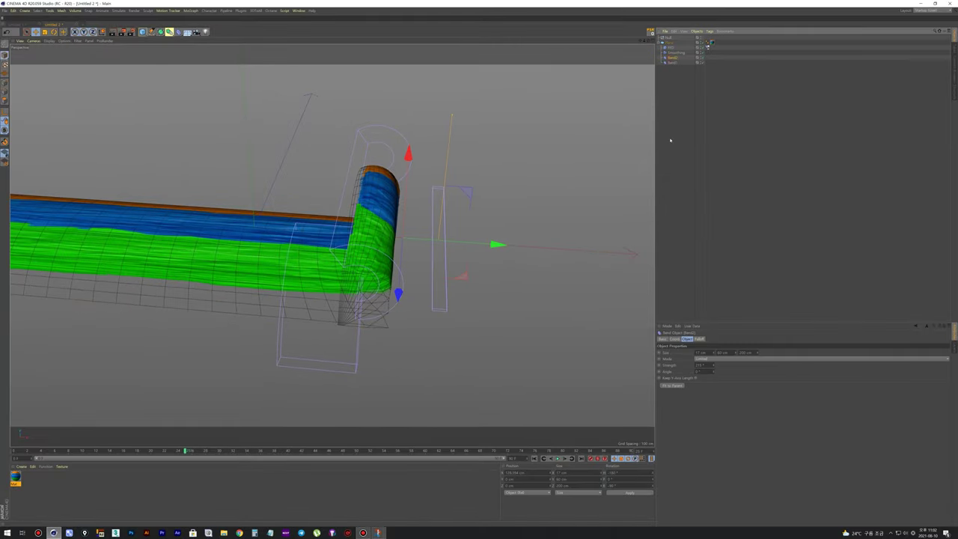
Step: Slide the second Bend right to about 140 cm on X at the ribbon's edge, then deselect
mouse_move(496, 245)
mouse_down()
mouse_move(519, 260)
mouse_move(504, 262)
mouse_up()
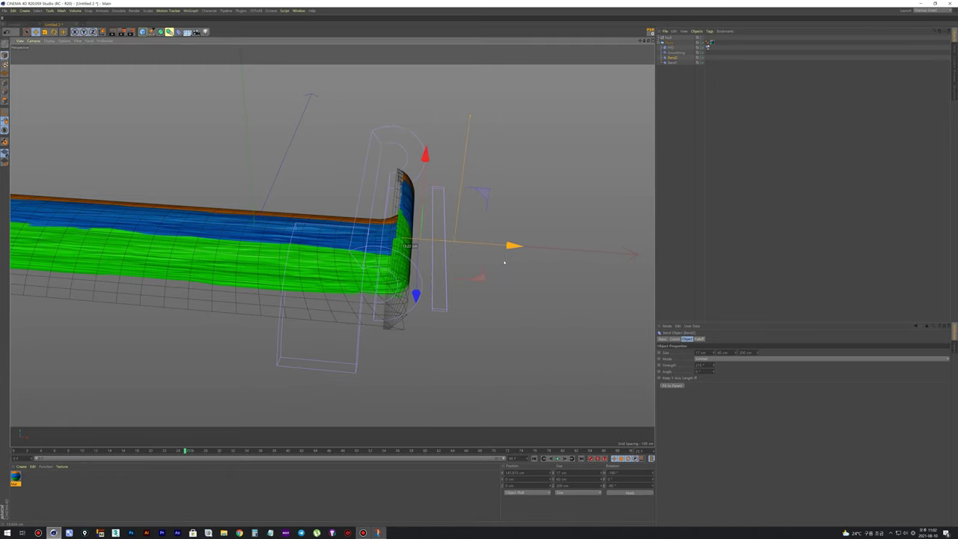
drag(506, 263, 512, 262)
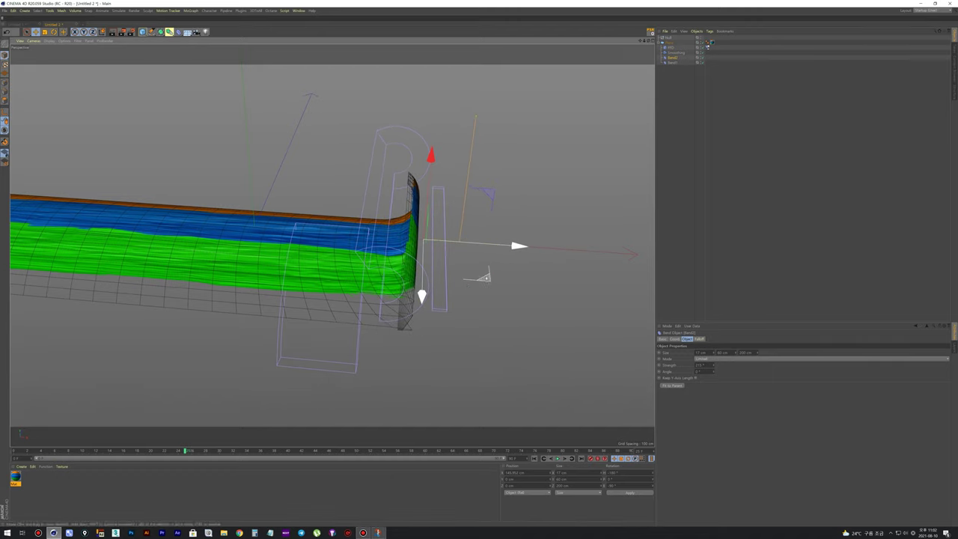
mouse_move(452, 287)
mouse_down()
mouse_move(442, 269)
mouse_move(505, 270)
mouse_move(456, 281)
mouse_up()
click(731, 148)
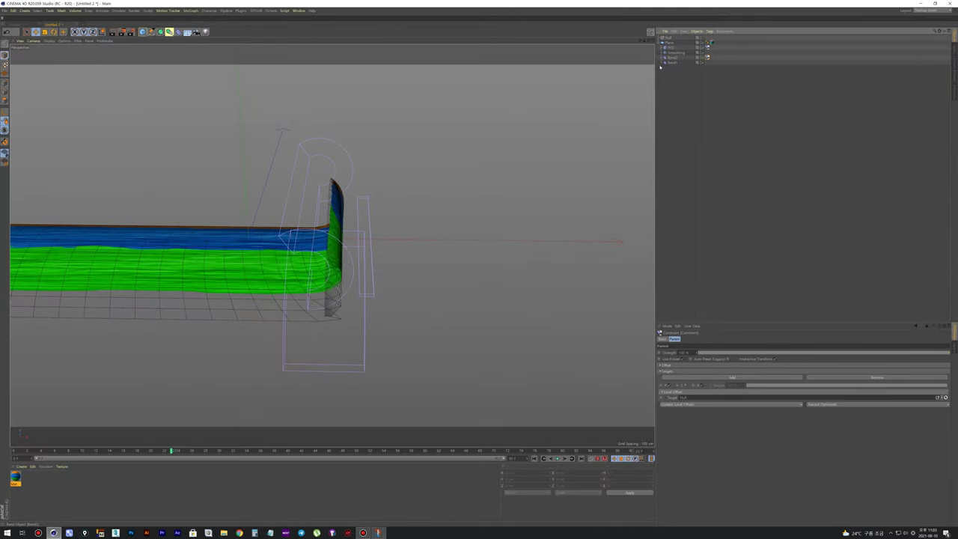
click(47, 452)
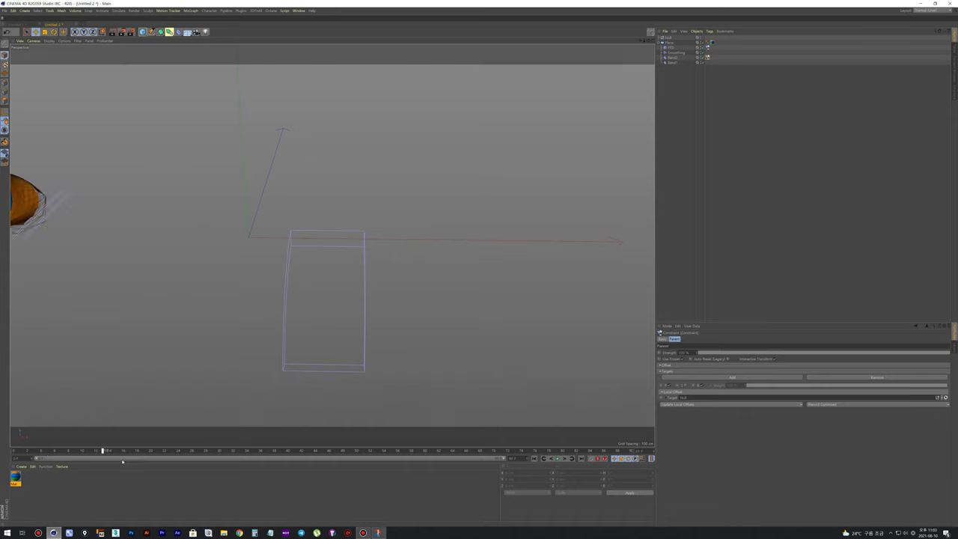
drag(107, 460, 165, 451)
mouse_move(325, 274)
alt+mouse_down()
mouse_move(382, 292)
mouse_move(364, 316)
mouse_move(554, 197)
alt+mouse_up()
click(695, 71)
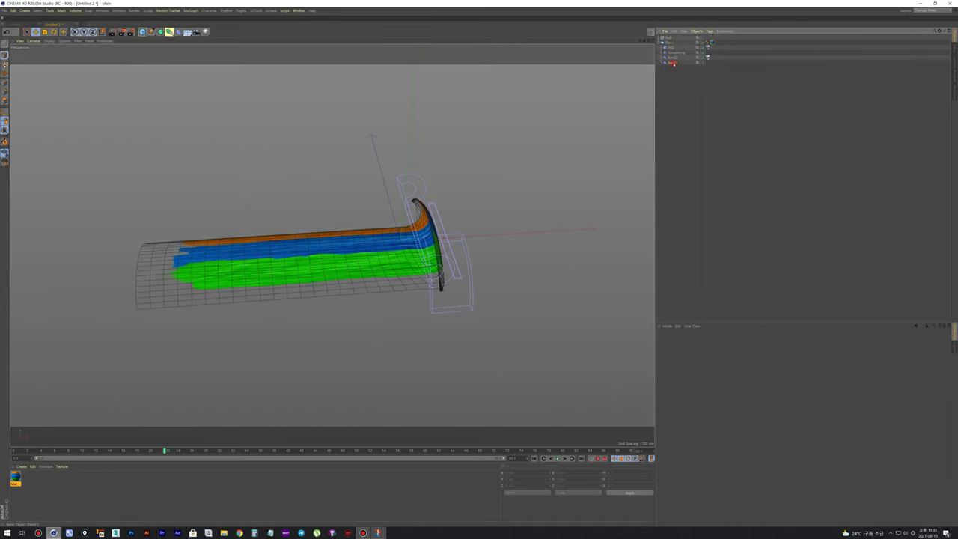
click(673, 63)
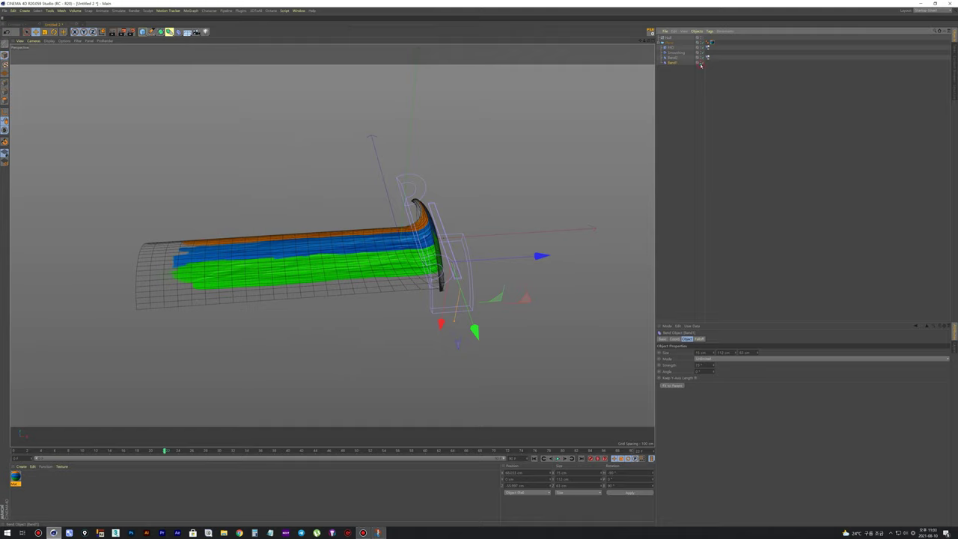
click(702, 63)
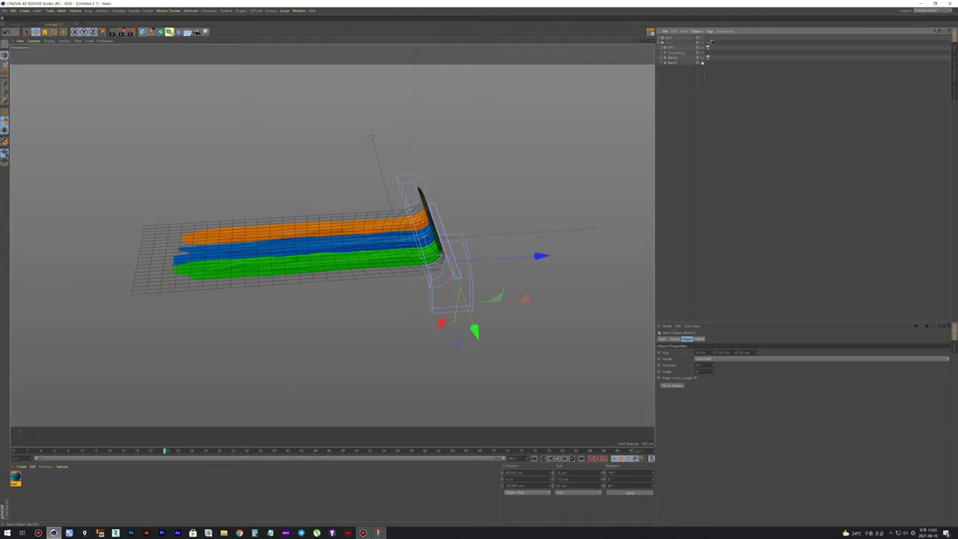
click(702, 63)
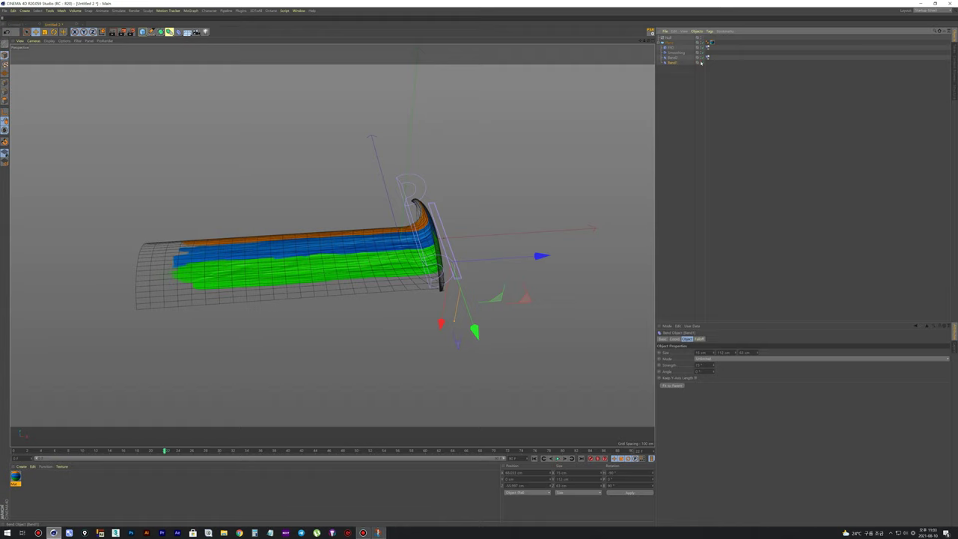
mouse_move(35, 446)
mouse_down()
mouse_move(285, 440)
mouse_move(56, 445)
mouse_up()
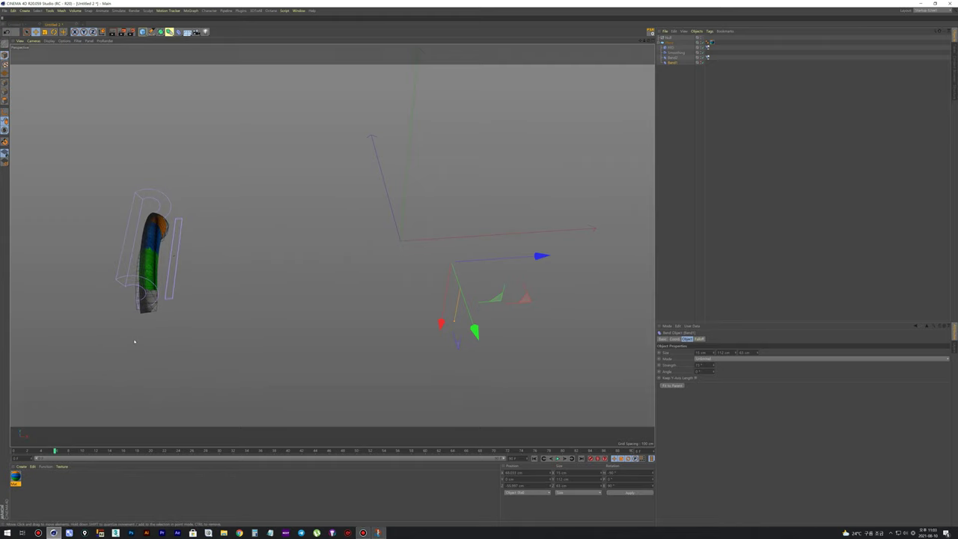
click(154, 357)
click(558, 458)
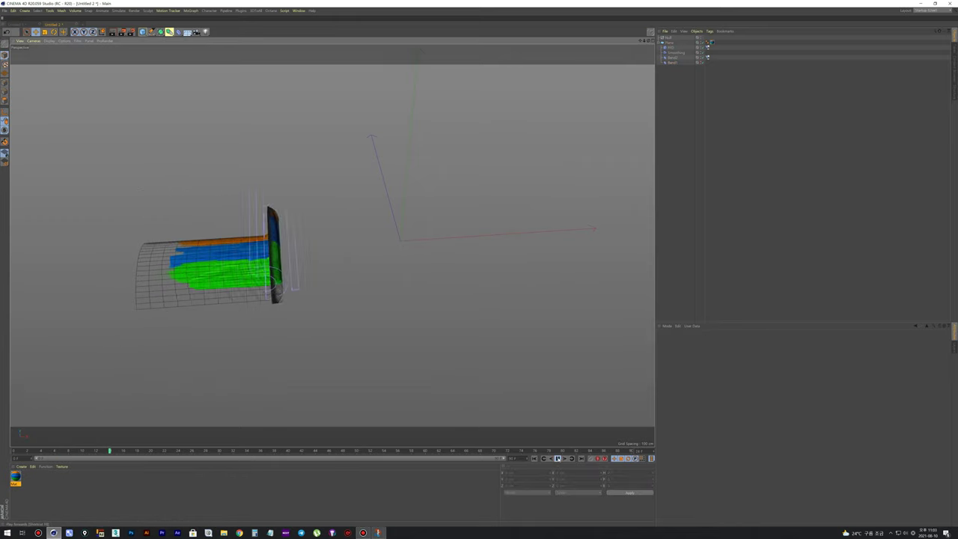
click(558, 458)
alt+drag(395, 339, 338, 360)
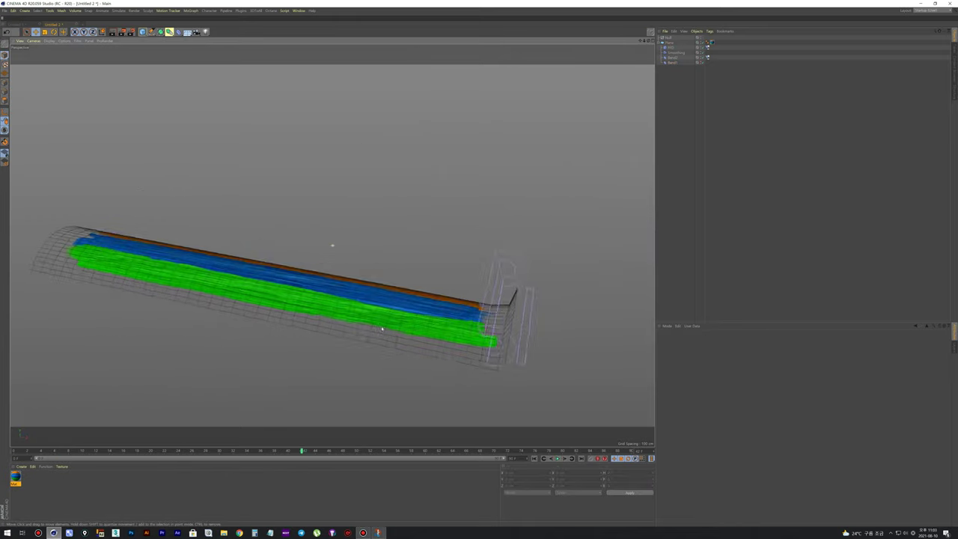
drag(121, 458, 125, 399)
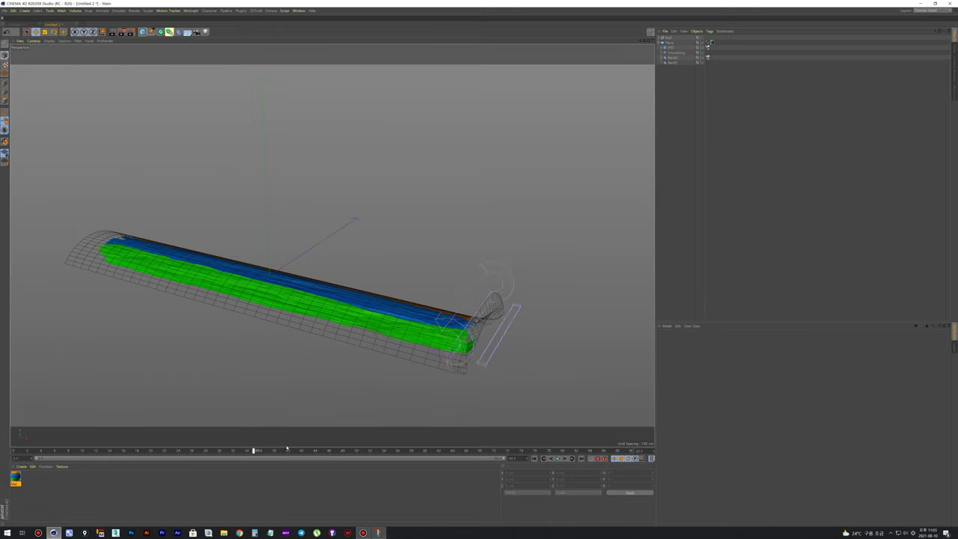
click(57, 45)
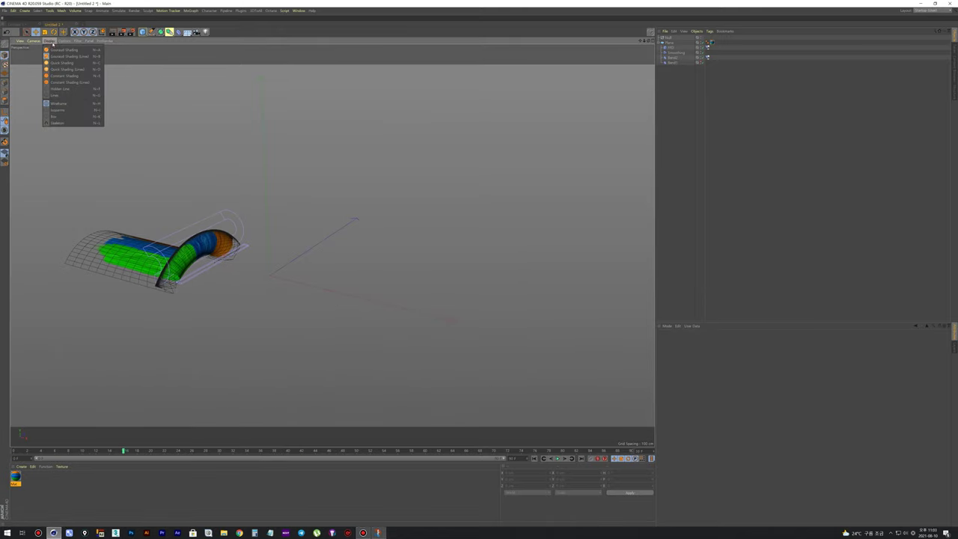
alt+drag(285, 330, 319, 365)
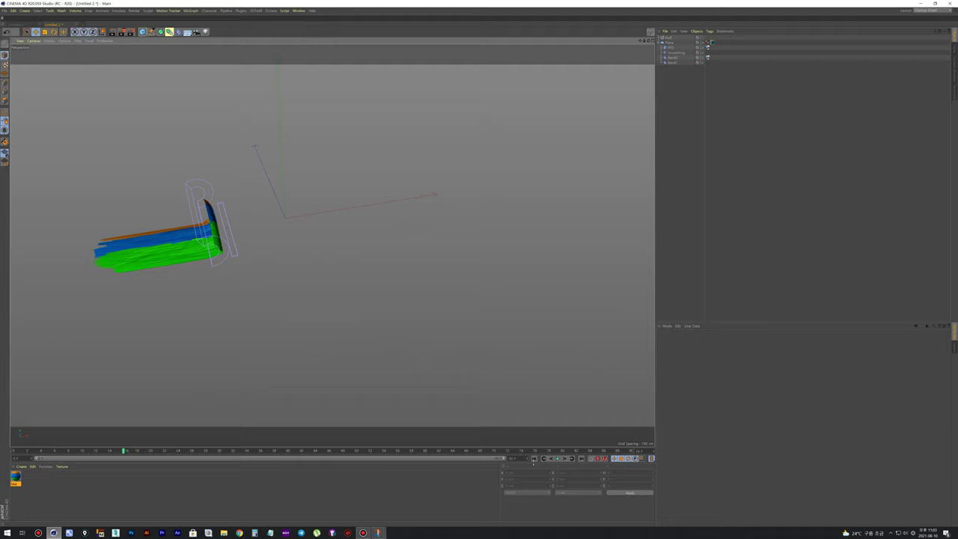
click(534, 458)
click(557, 458)
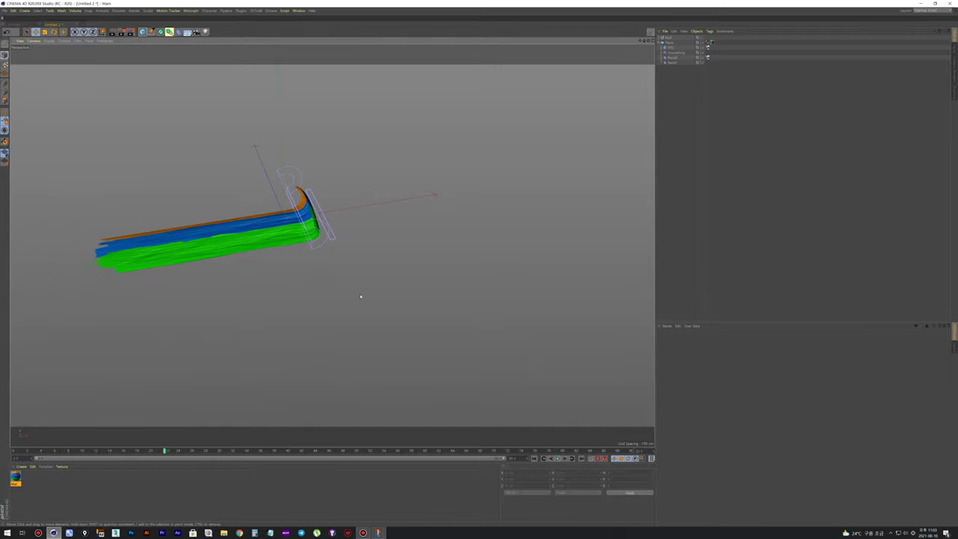
scroll(337, 224, up, 2)
scroll(415, 197, up, 2)
scroll(416, 197, up, 2)
Step: Move Bend2 further along the ribbon and raise its bend strength
scroll(402, 185, up, 2)
alt+drag(401, 185, 650, 73)
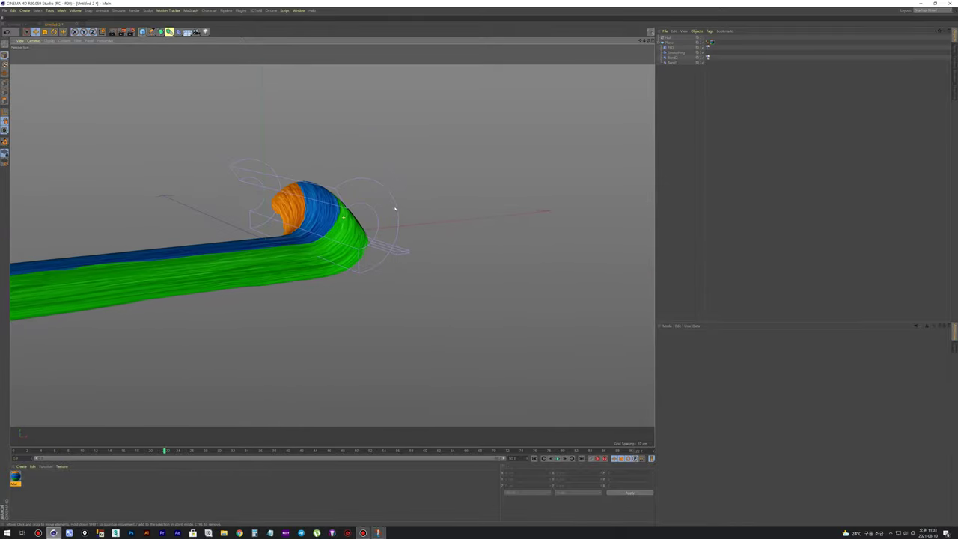
click(673, 58)
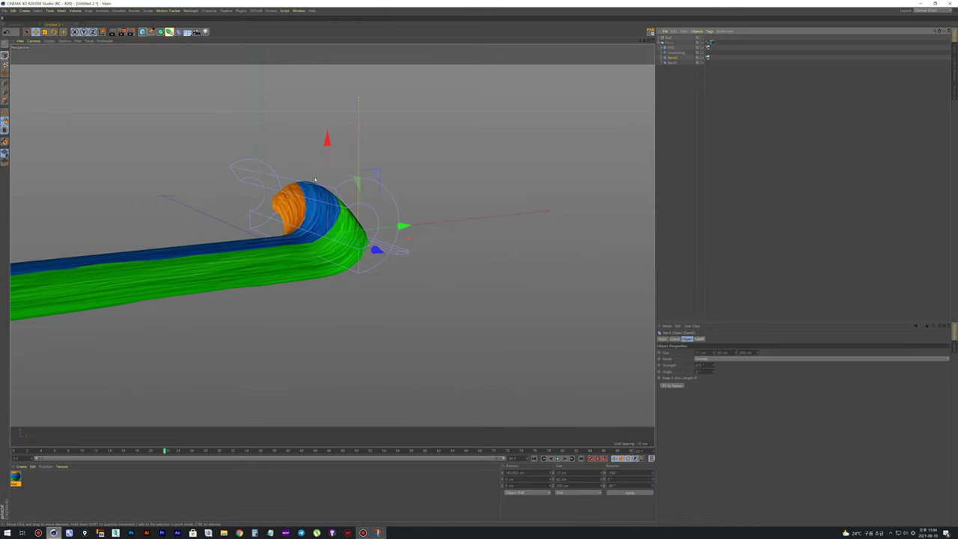
mouse_move(354, 229)
mouse_down()
mouse_move(343, 214)
mouse_move(347, 242)
mouse_up()
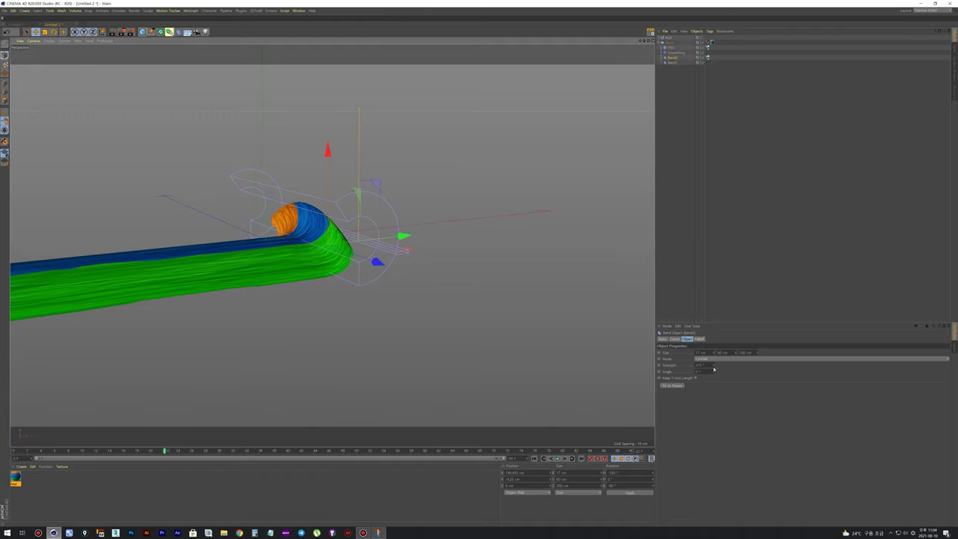
drag(714, 369, 711, 369)
mouse_move(299, 299)
alt+mouse_down()
mouse_move(317, 300)
mouse_move(268, 295)
mouse_move(17, 445)
alt+mouse_up()
Step: Play the animation and scrub between frames where the ribbon bends and straightens
click(13, 452)
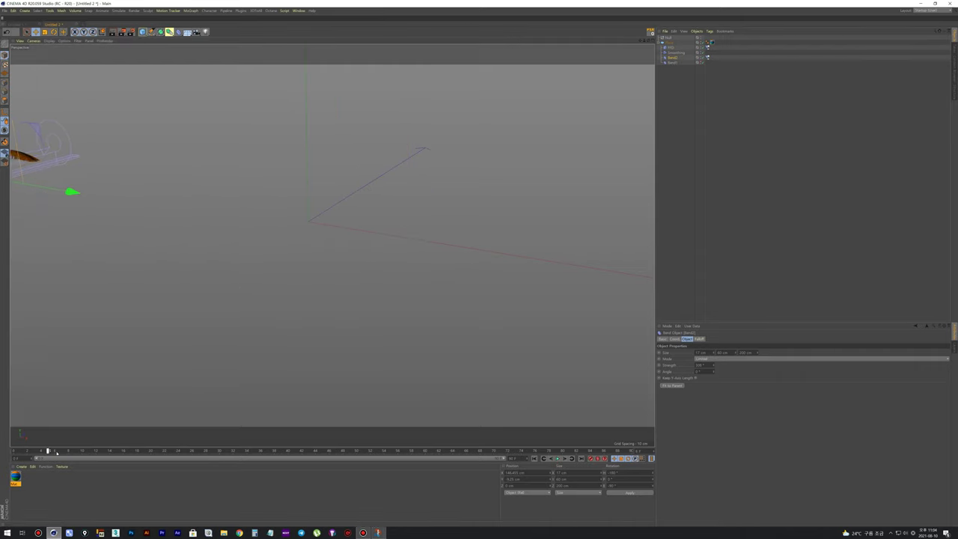
alt+drag(324, 362, 58, 439)
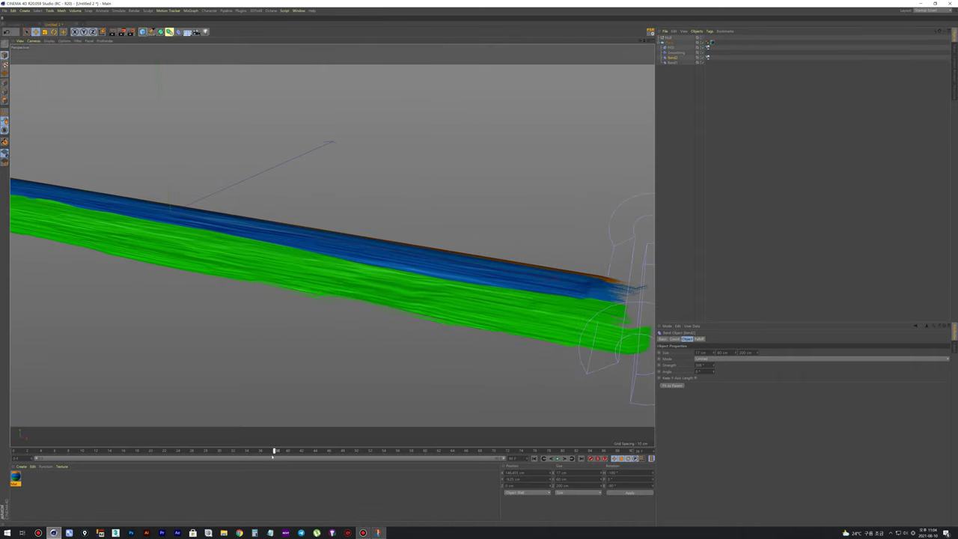
drag(297, 451, 199, 450)
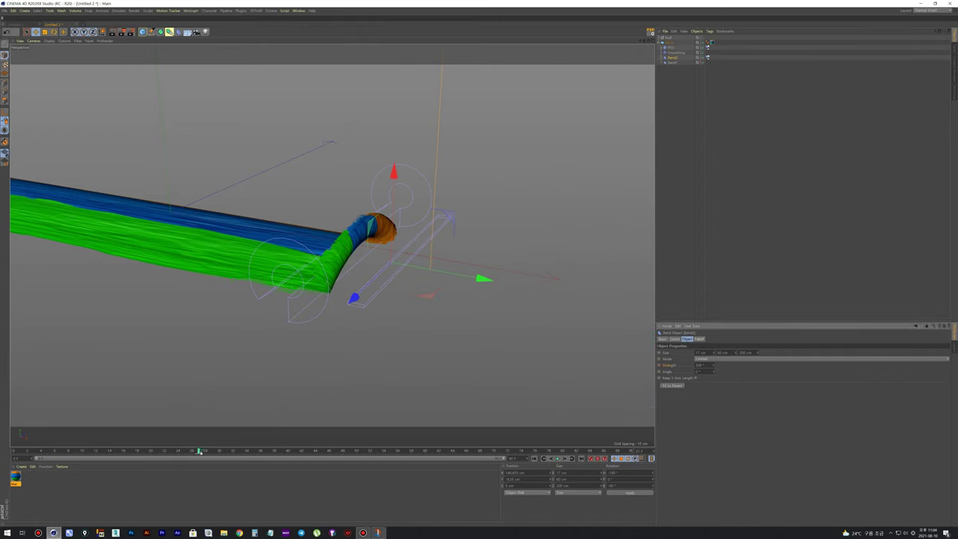
drag(199, 450, 232, 450)
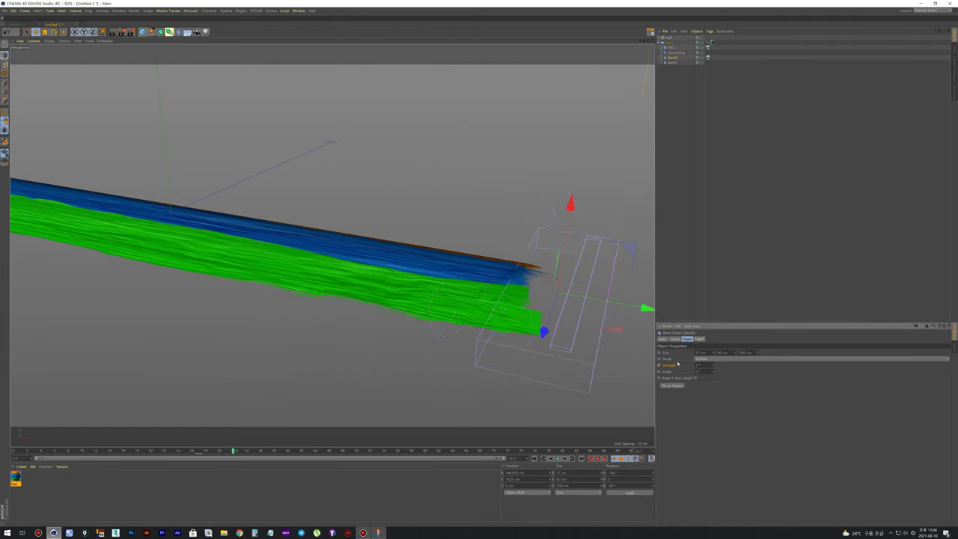
Step: Select the bend's keyframe to show Key Properties and scrub to around frame 34
click(242, 454)
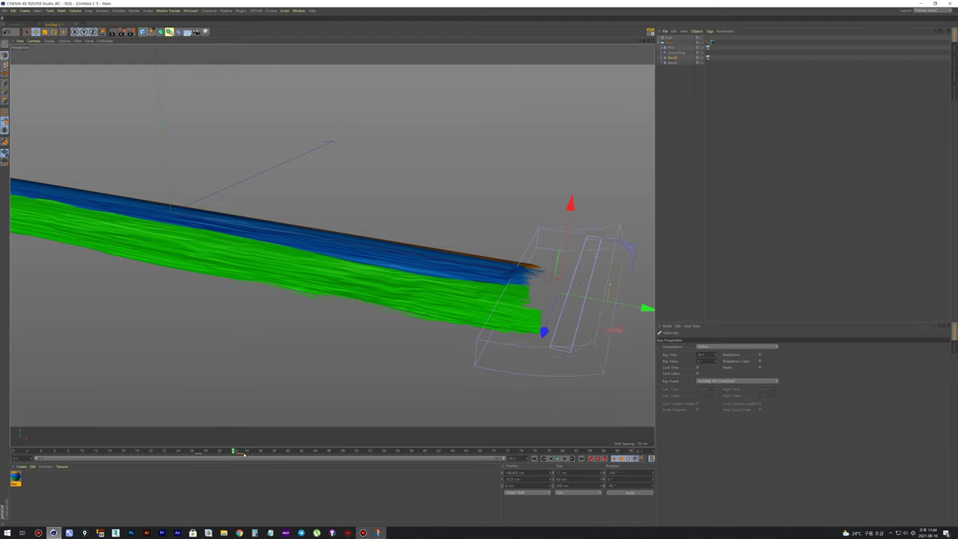
drag(198, 454, 251, 456)
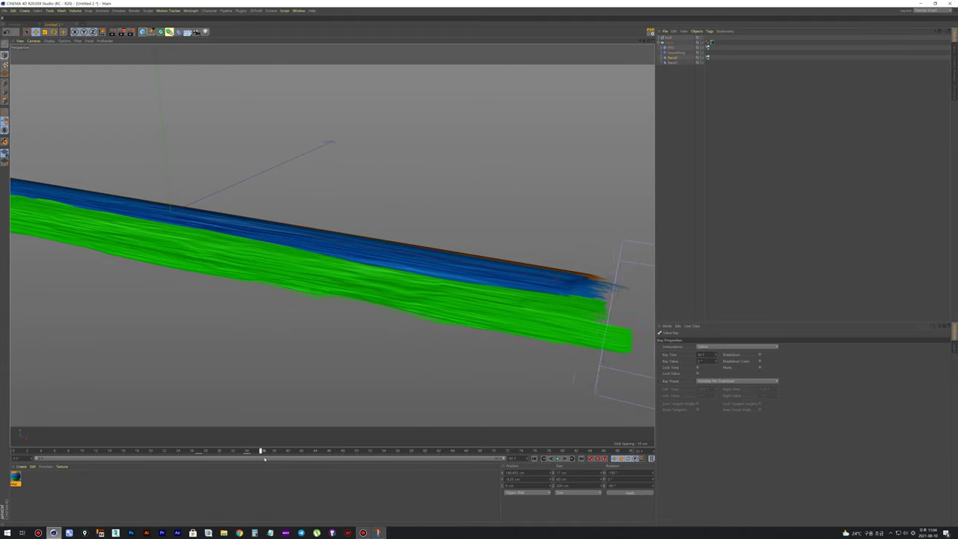
drag(246, 453, 19, 453)
scroll(332, 342, down, 5)
scroll(345, 321, down, 2)
Step: Orbit around the ribbon and play the animation from frame 0, ending at frame 22
alt+drag(346, 320, 484, 357)
click(557, 458)
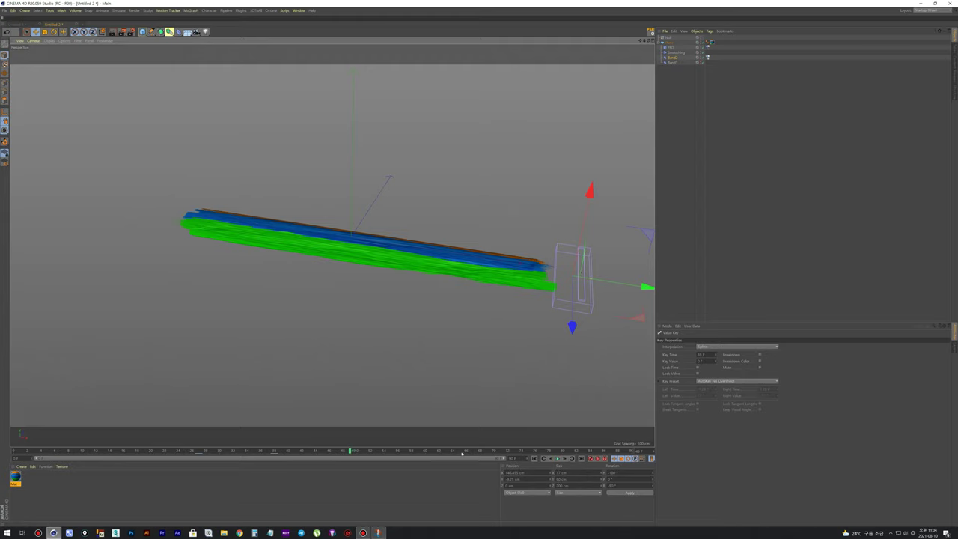
mouse_move(475, 310)
alt+mouse_down()
mouse_move(438, 317)
mouse_move(378, 351)
mouse_move(335, 433)
mouse_move(172, 452)
alt+mouse_up()
click(242, 331)
scroll(296, 225, up, 3)
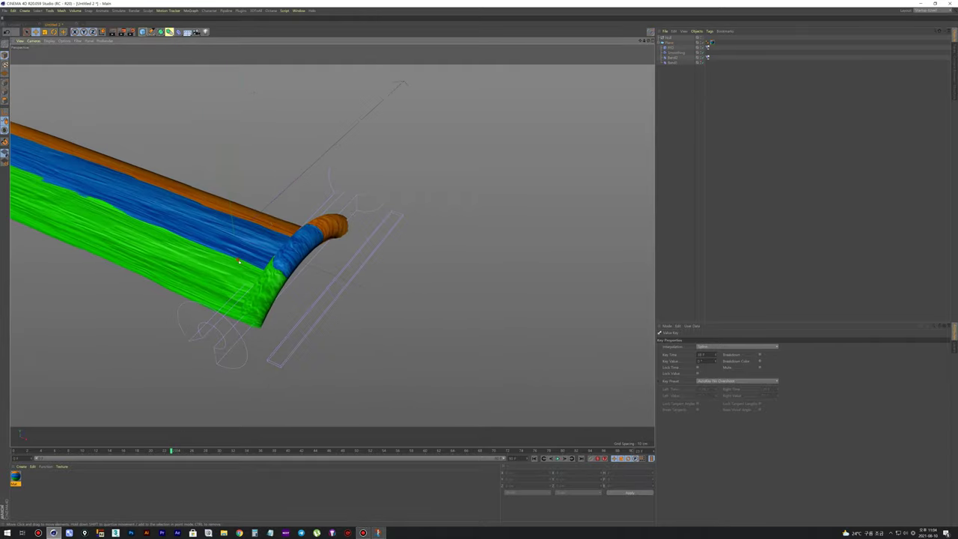
mouse_move(296, 224)
alt+mouse_down()
mouse_move(258, 249)
mouse_move(202, 188)
alt+mouse_up()
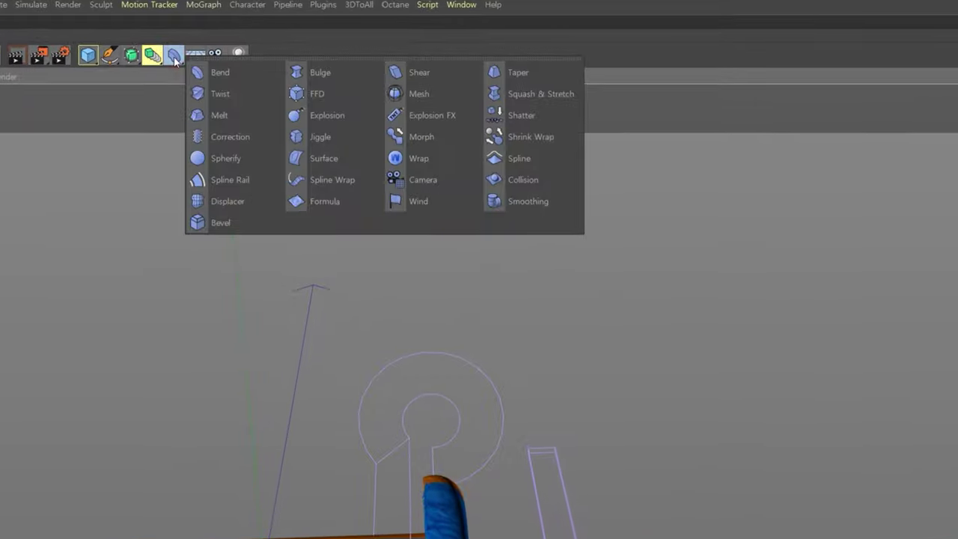
Step: Add a Displacer deformer and nest it under Plane alongside the Bend deformers
drag(178, 54, 242, 200)
drag(832, 73, 349, 100)
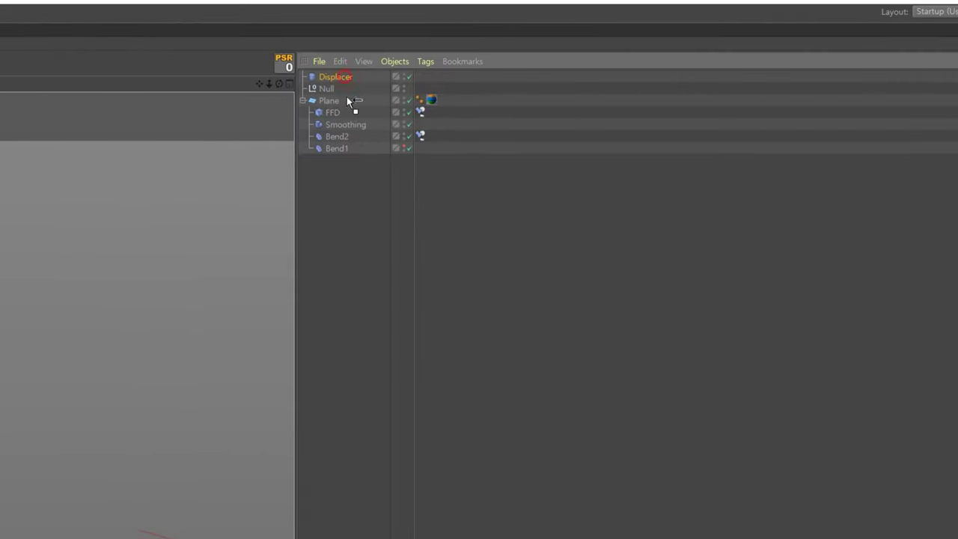
drag(346, 150, 348, 153)
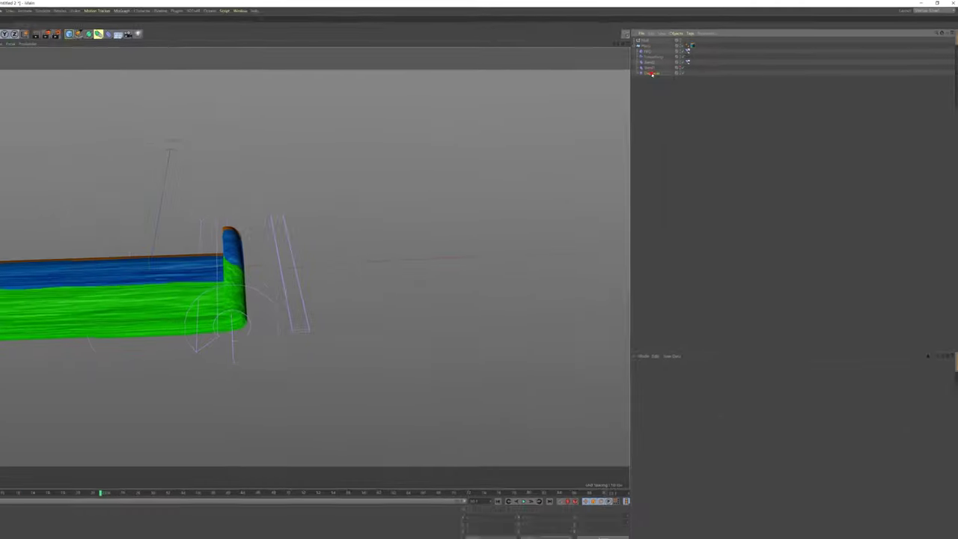
click(706, 339)
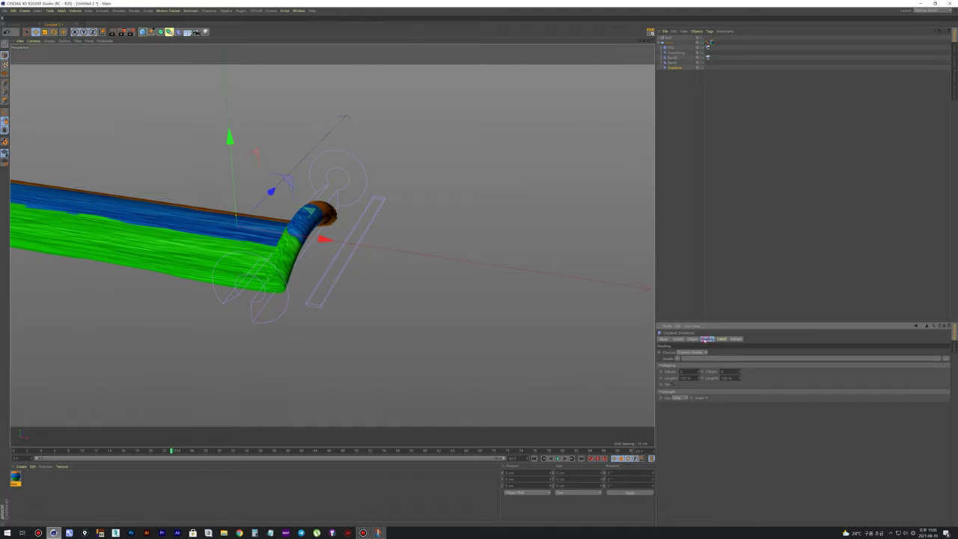
Step: Set the Displacer's Shading shader to Noise
click(678, 358)
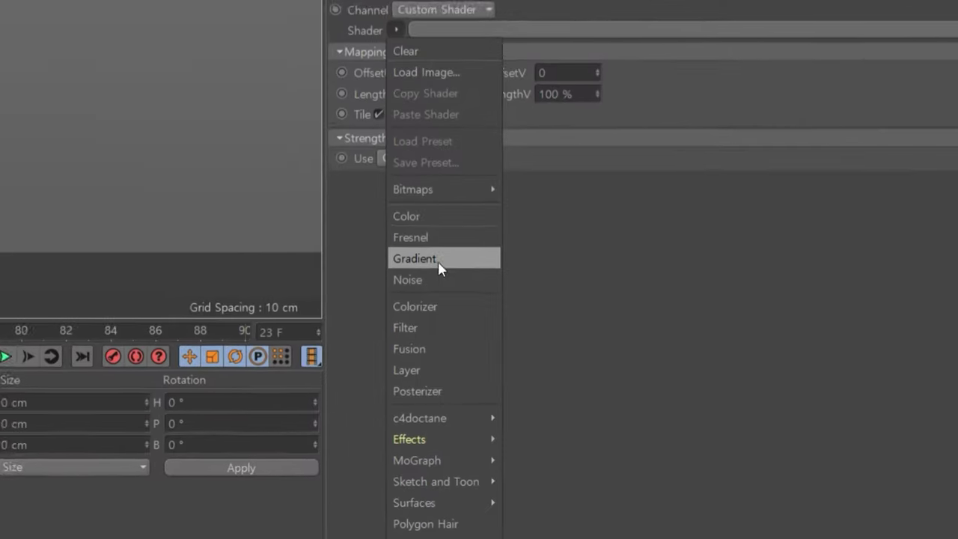
click(422, 268)
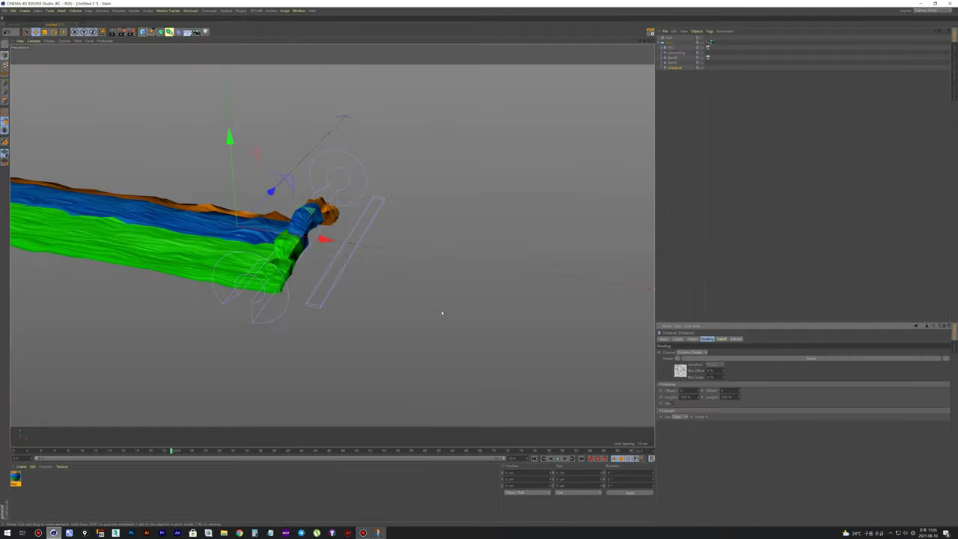
mouse_move(442, 313)
alt+mouse_down()
mouse_move(594, 323)
mouse_move(539, 322)
alt+mouse_up()
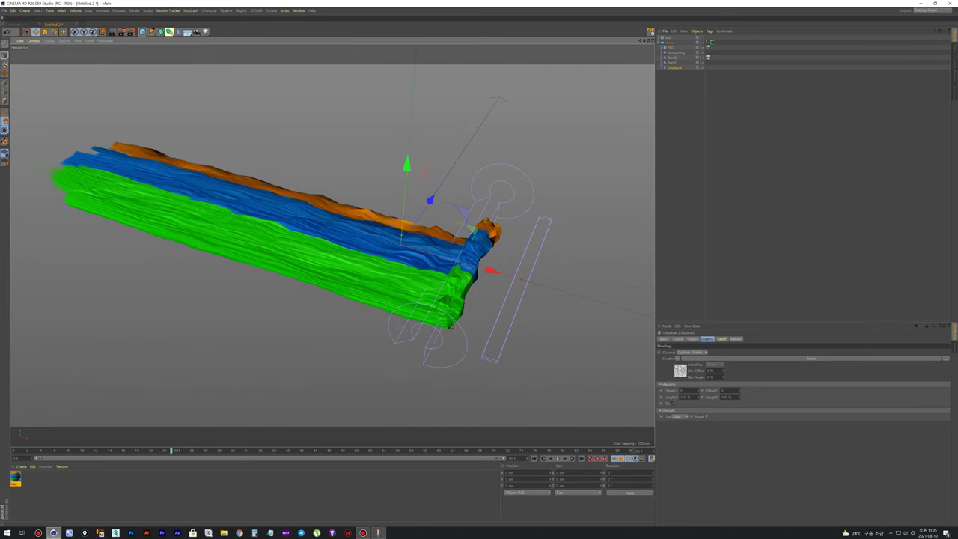
Step: Give the Noise 156% Global Scale and roughly 2600/171/123% Relative Scale
click(679, 369)
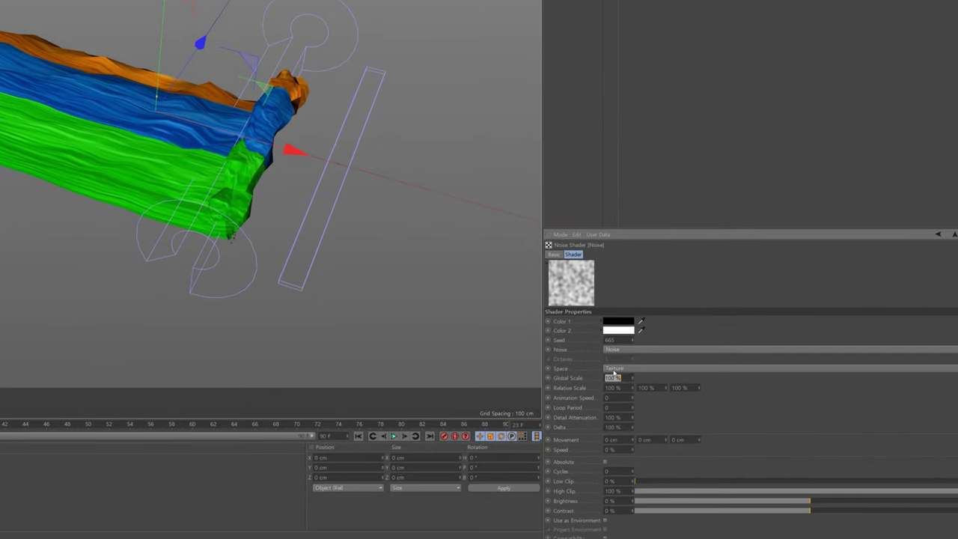
text(156)
key(Return)
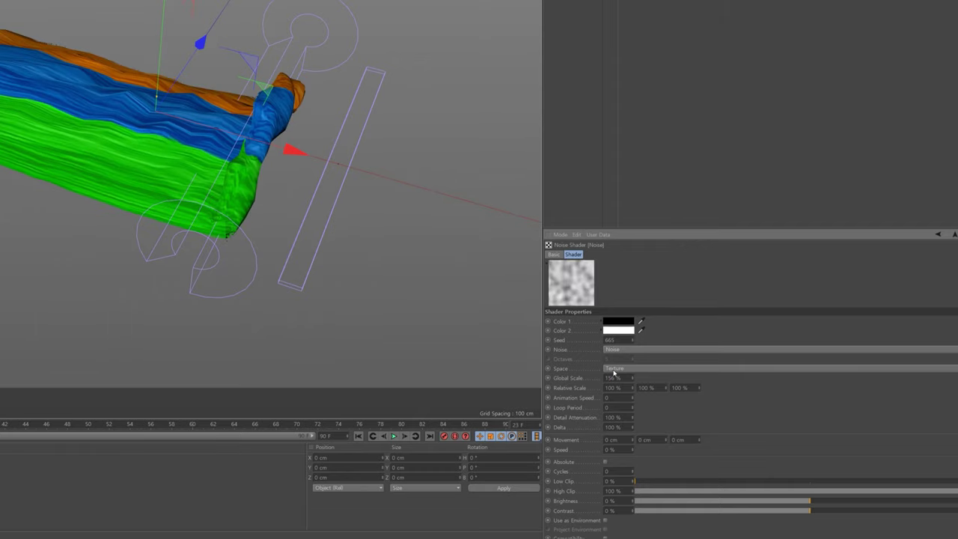
mouse_move(633, 387)
mouse_down()
mouse_move(673, 382)
mouse_move(625, 389)
mouse_up()
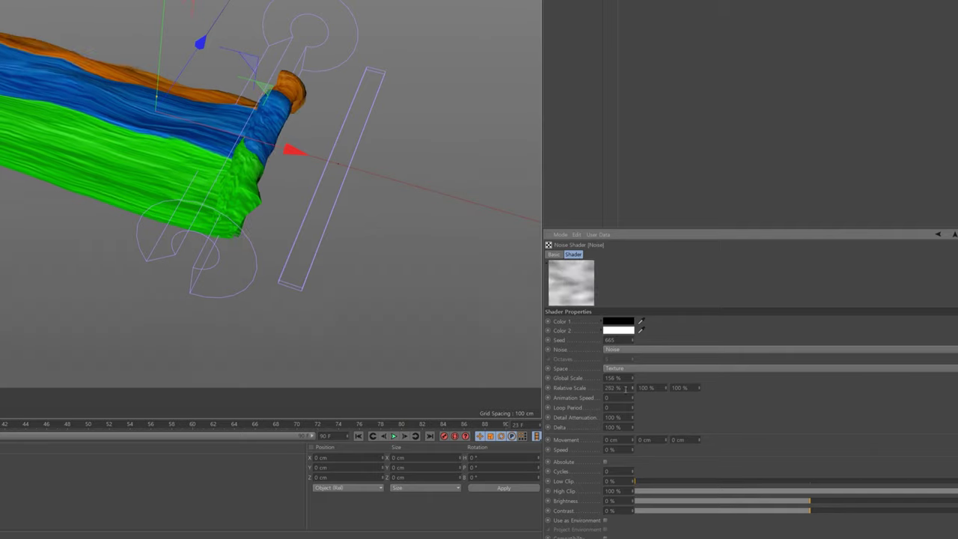
text(600)
key(Return)
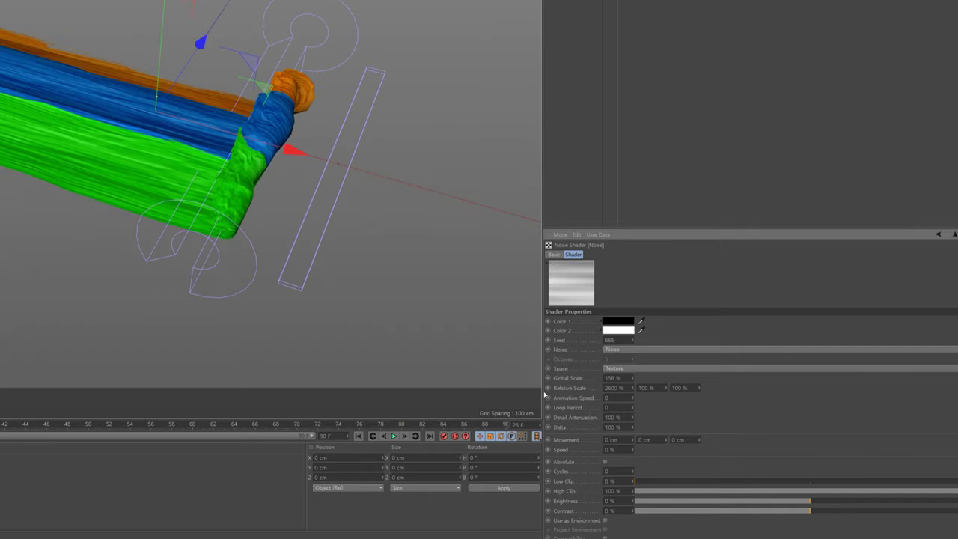
drag(665, 388, 696, 383)
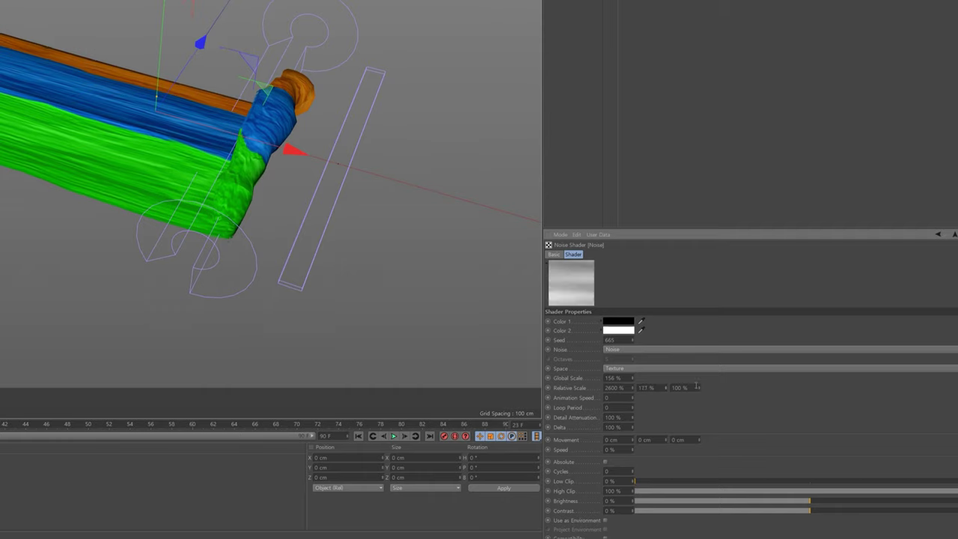
drag(699, 388, 699, 378)
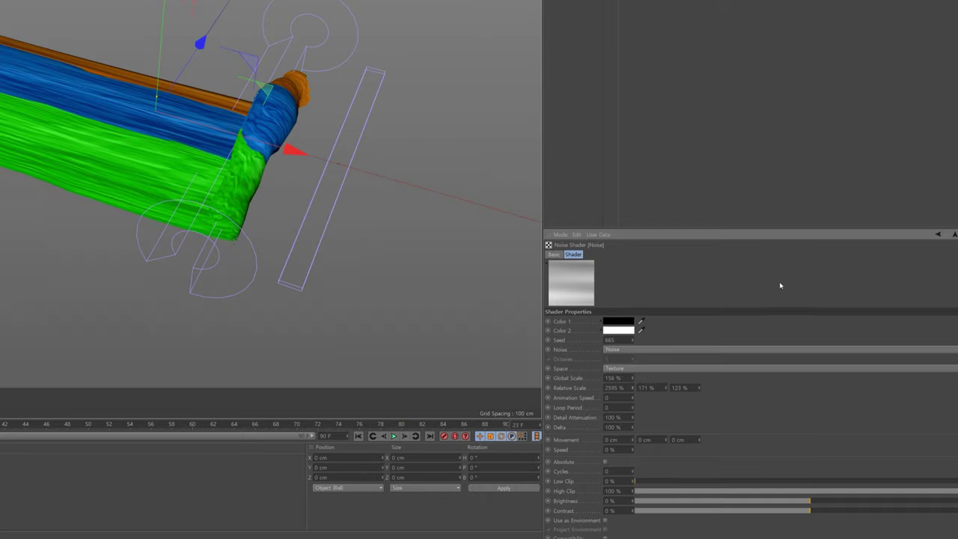
click(954, 234)
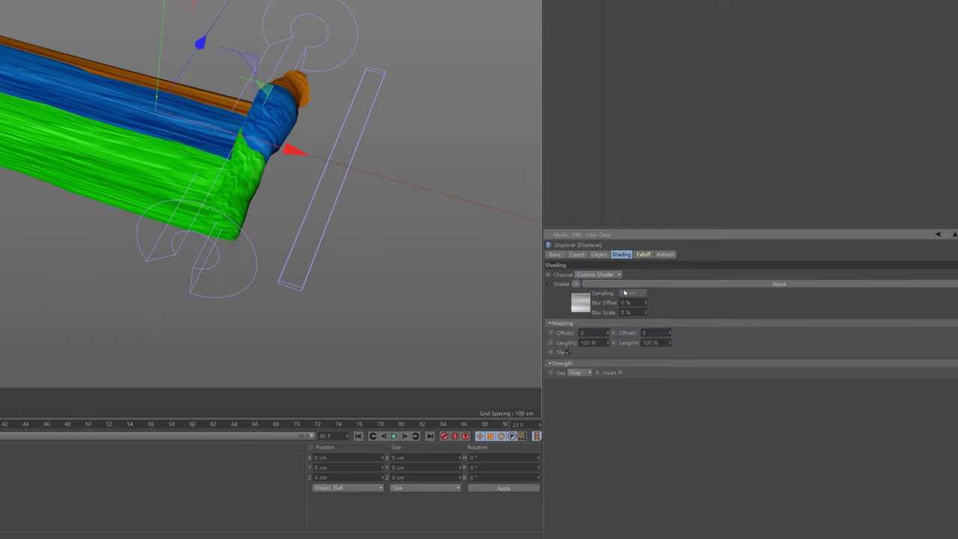
Step: Lower the Displacer strength, set Height to 48 cm and Direction to Planar
click(600, 255)
drag(759, 286, 867, 291)
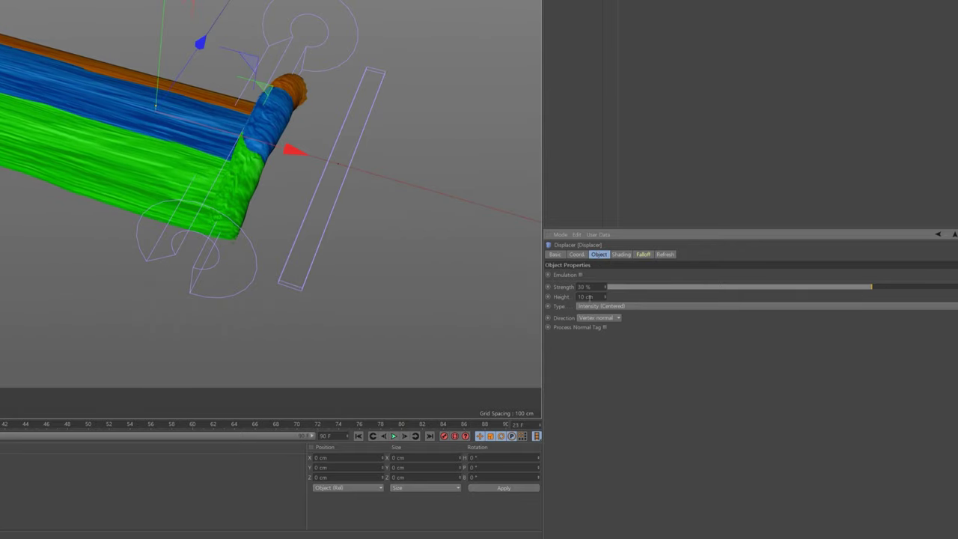
mouse_move(605, 297)
mouse_down()
mouse_move(606, 269)
mouse_move(605, 302)
mouse_up()
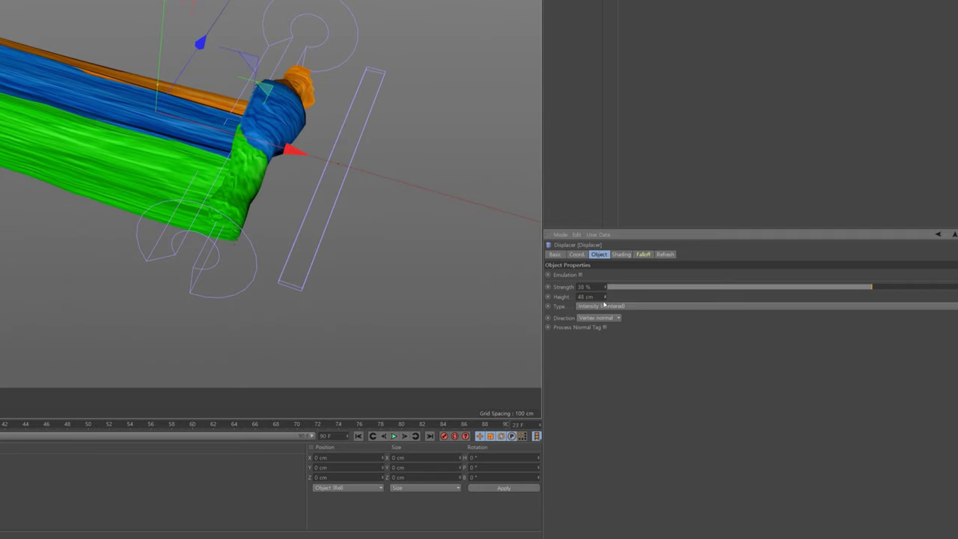
click(603, 317)
click(601, 347)
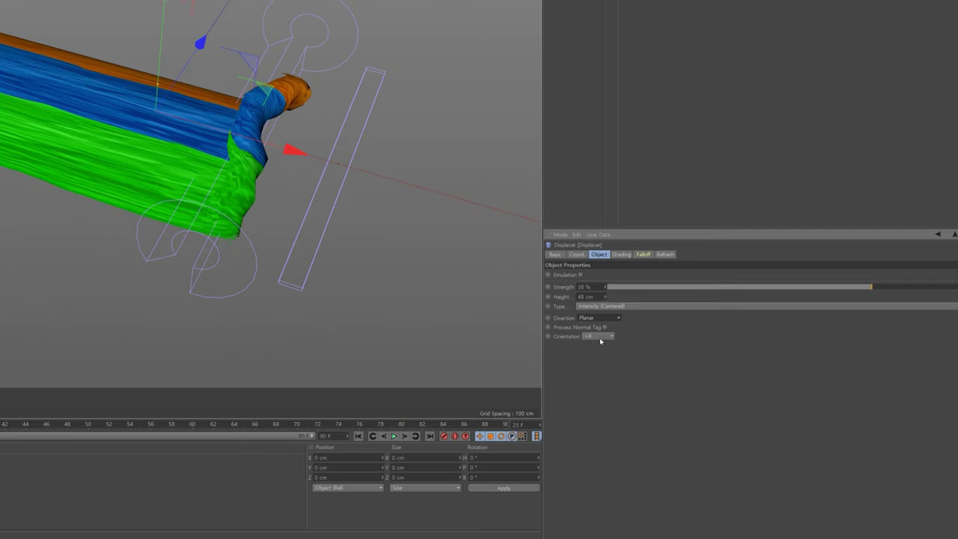
Step: Try the planar Orientation options (-X, +X) and settle on +Y
click(601, 336)
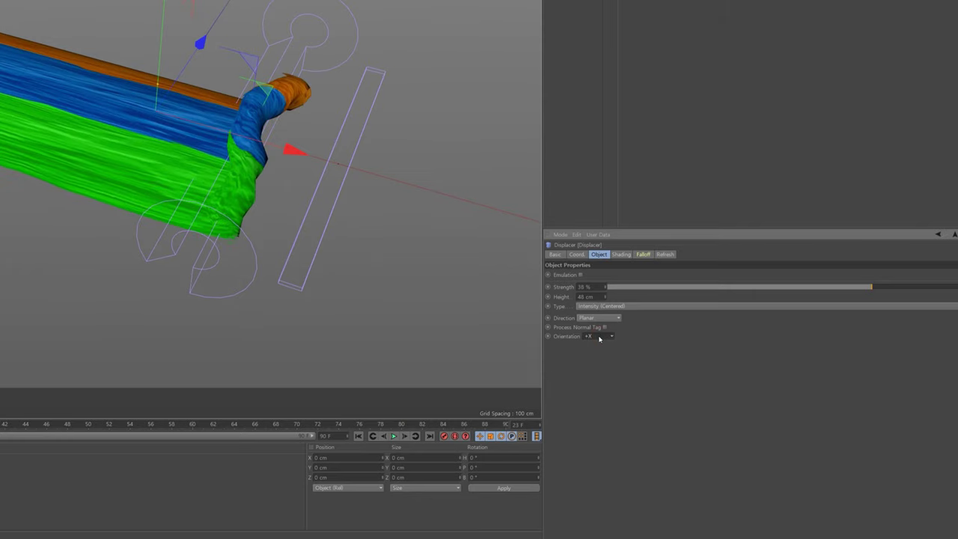
mouse_move(359, 231)
alt+mouse_down()
mouse_move(286, 195)
mouse_move(330, 201)
mouse_move(374, 224)
mouse_move(337, 239)
mouse_move(382, 212)
mouse_move(301, 210)
mouse_move(289, 232)
mouse_move(337, 217)
alt+mouse_up()
click(590, 337)
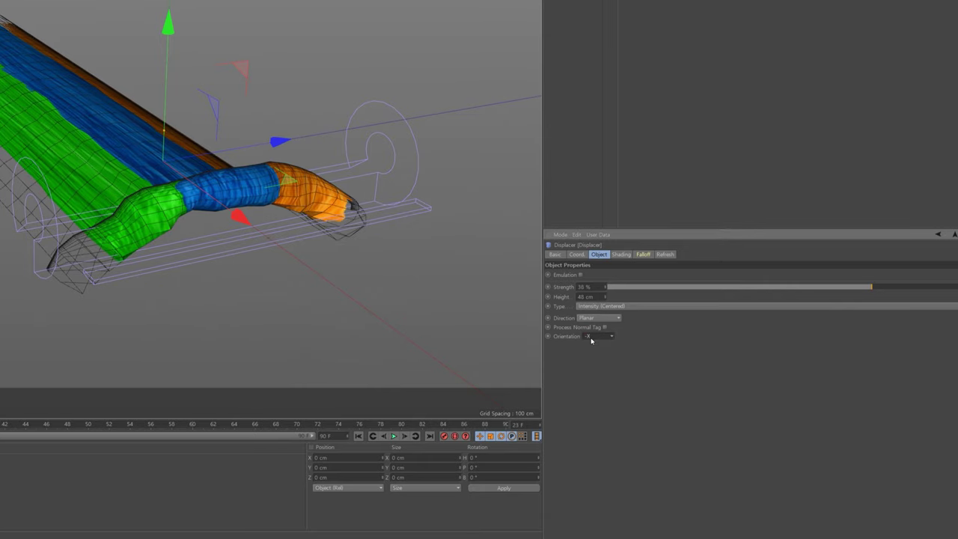
click(591, 337)
click(590, 336)
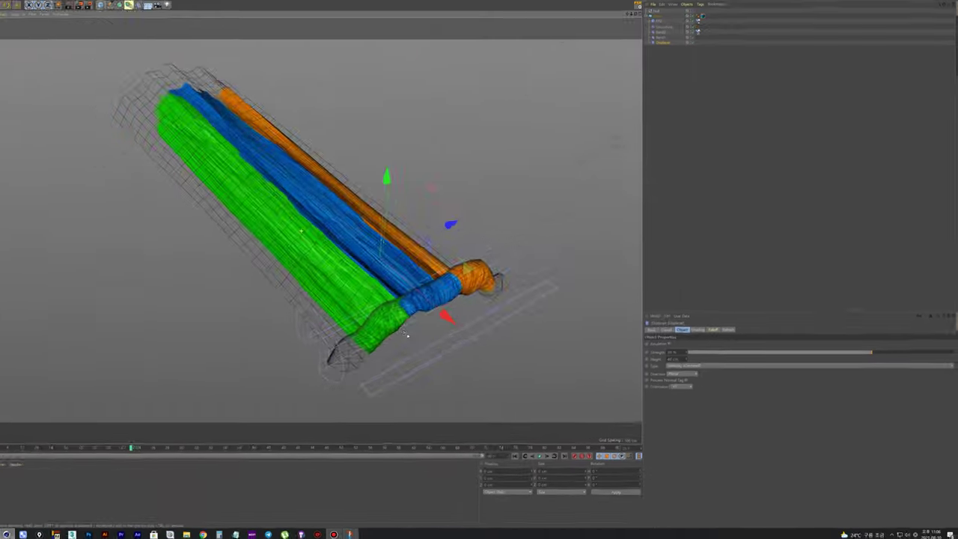
mouse_move(388, 285)
alt+mouse_down()
mouse_move(391, 355)
mouse_move(355, 323)
mouse_move(440, 354)
mouse_move(359, 288)
mouse_move(244, 408)
alt+mouse_up()
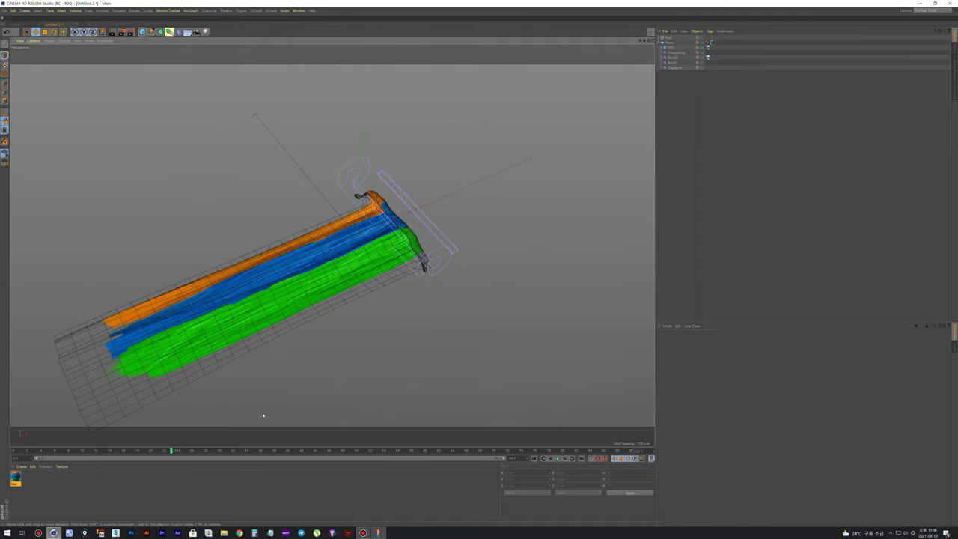
Step: Replay the animation from the start to check the displaced ribbon
click(533, 458)
click(558, 458)
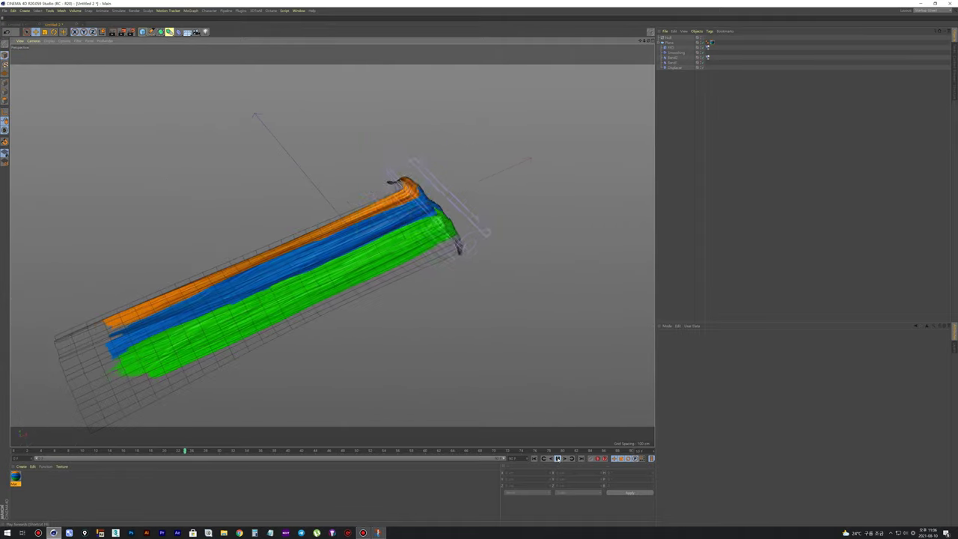
click(533, 458)
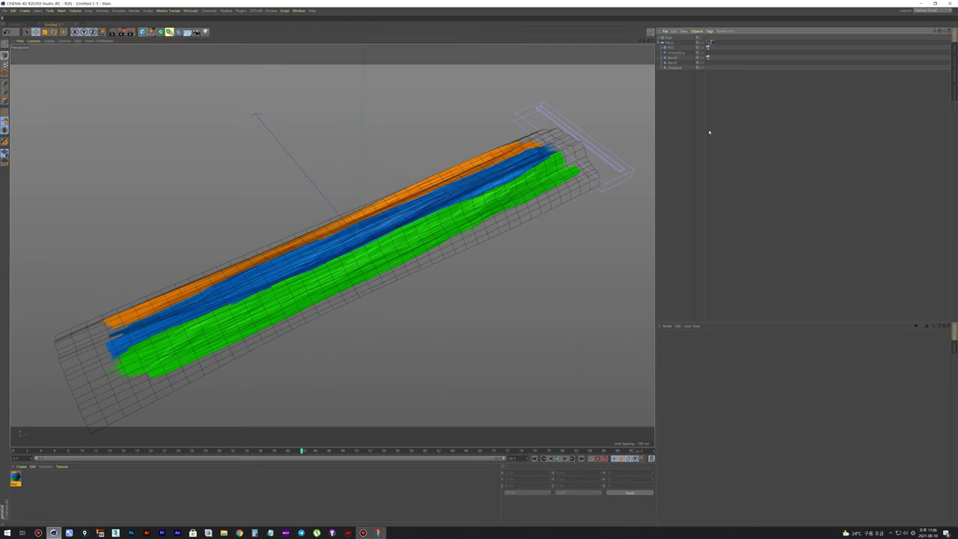
Step: Collapse Plane and group it with its deformer stack under a new Null
click(659, 43)
click(668, 43)
right_click(668, 43)
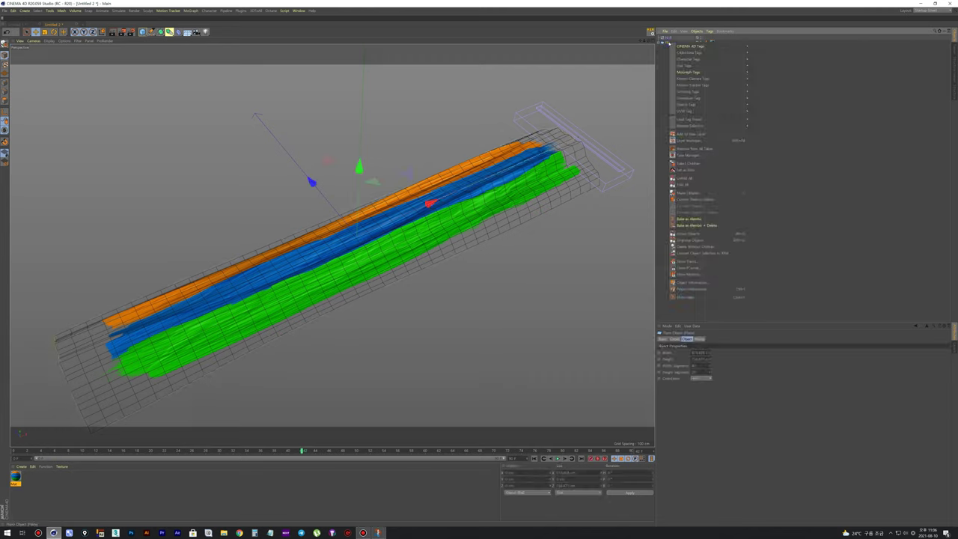
click(695, 235)
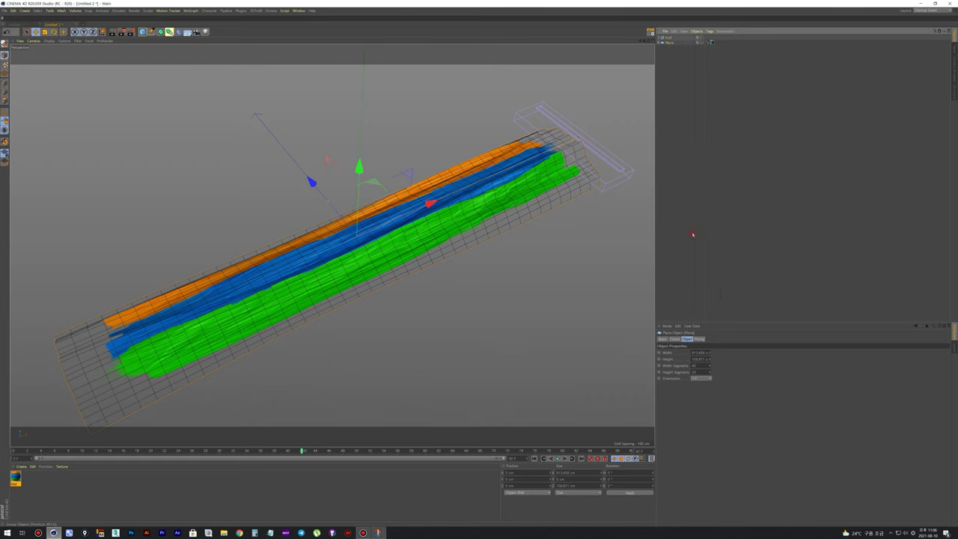
click(687, 109)
click(674, 43)
click(673, 67)
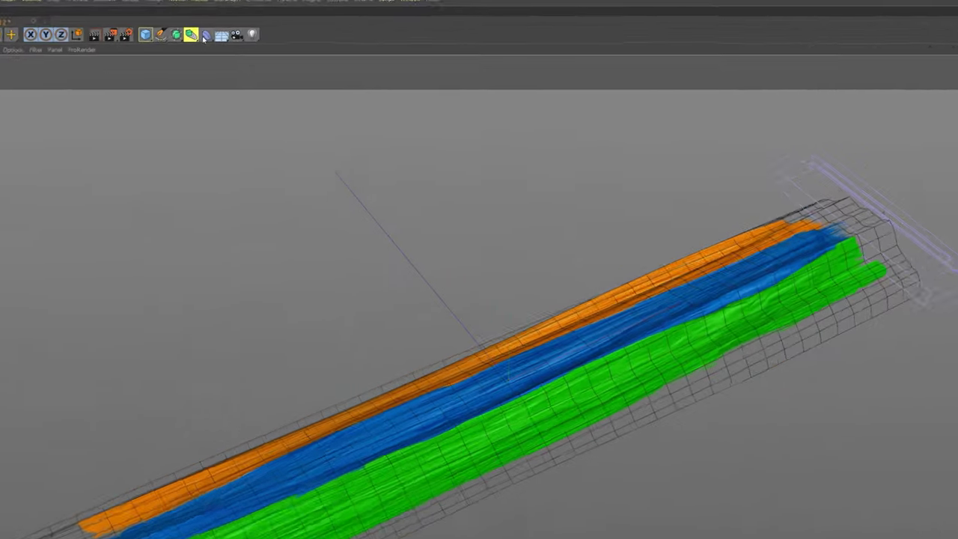
click(205, 36)
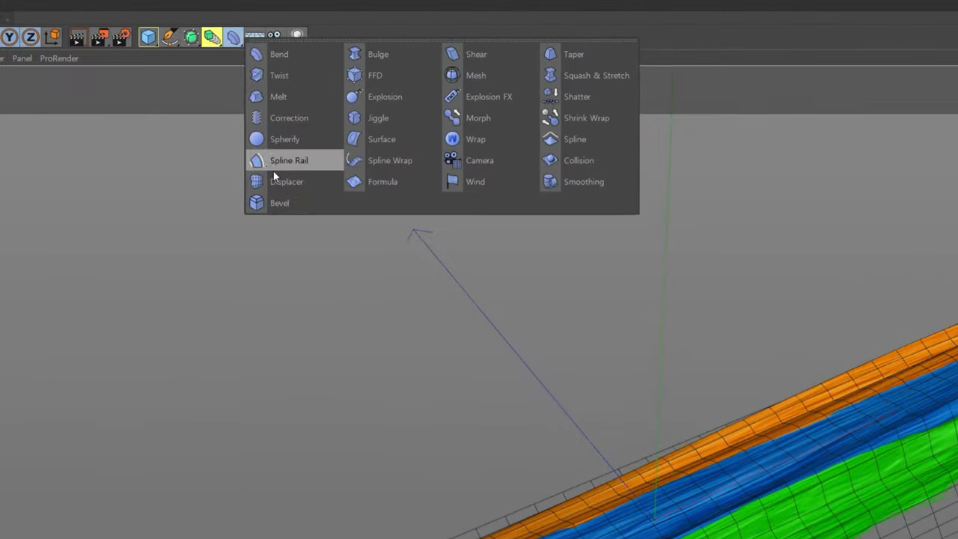
Step: Add a Spline Wrap deformer beside the Plane under Null.1
click(386, 160)
mouse_move(313, 68)
mouse_down()
mouse_move(300, 92)
mouse_move(310, 106)
mouse_up()
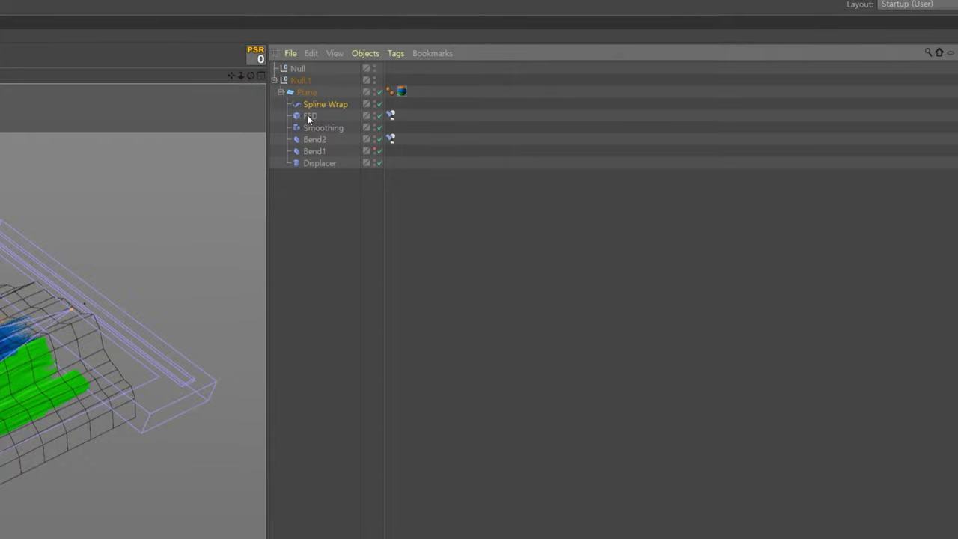
drag(301, 92, 318, 171)
click(310, 166)
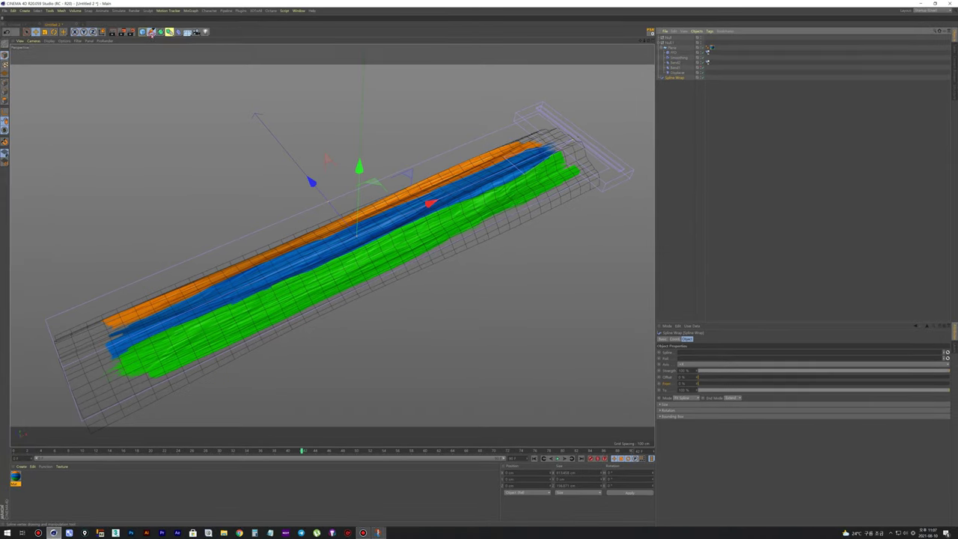
Step: Add a Helix laid on its side, make it taller, and set start angle about 364°
click(152, 32)
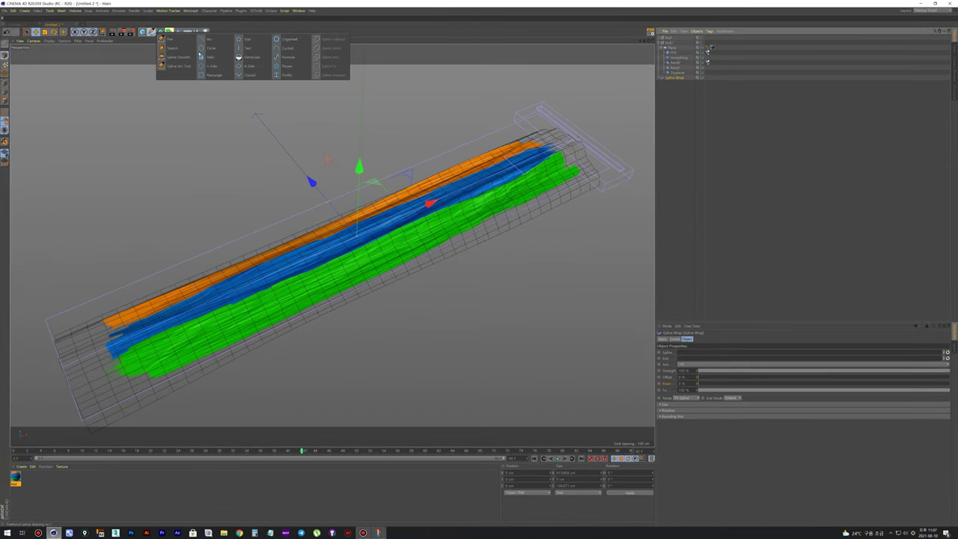
click(216, 57)
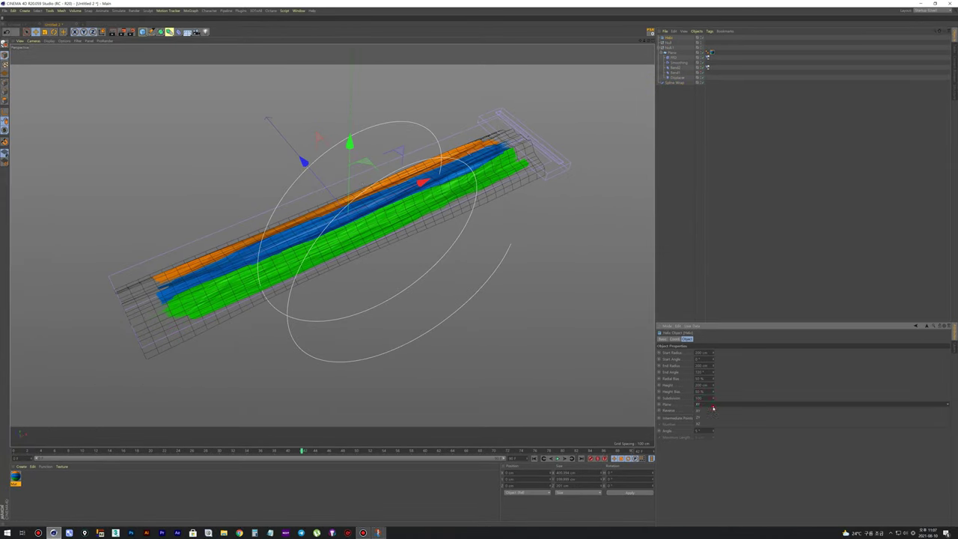
click(713, 405)
click(713, 405)
mouse_move(616, 352)
alt+mouse_down()
mouse_move(460, 280)
mouse_move(723, 393)
alt+mouse_up()
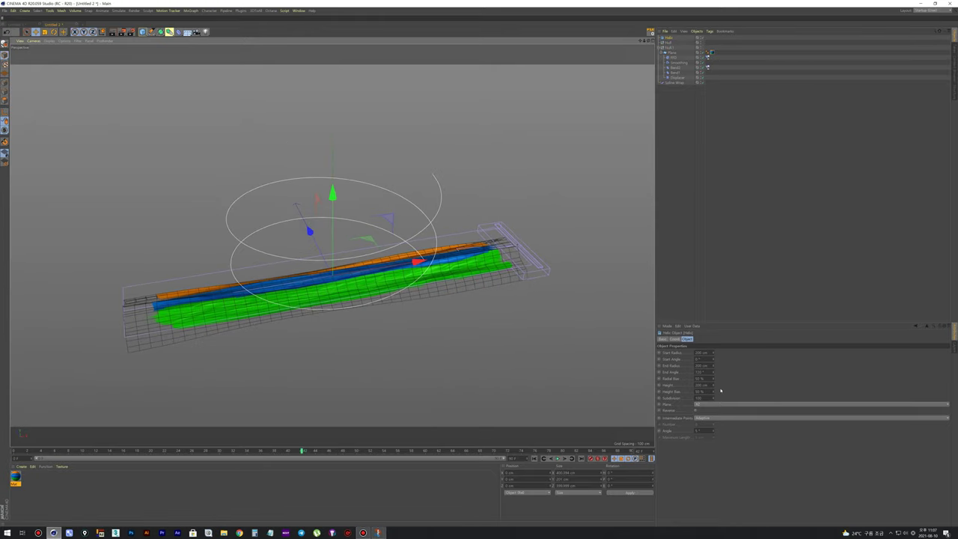
drag(713, 387, 705, 371)
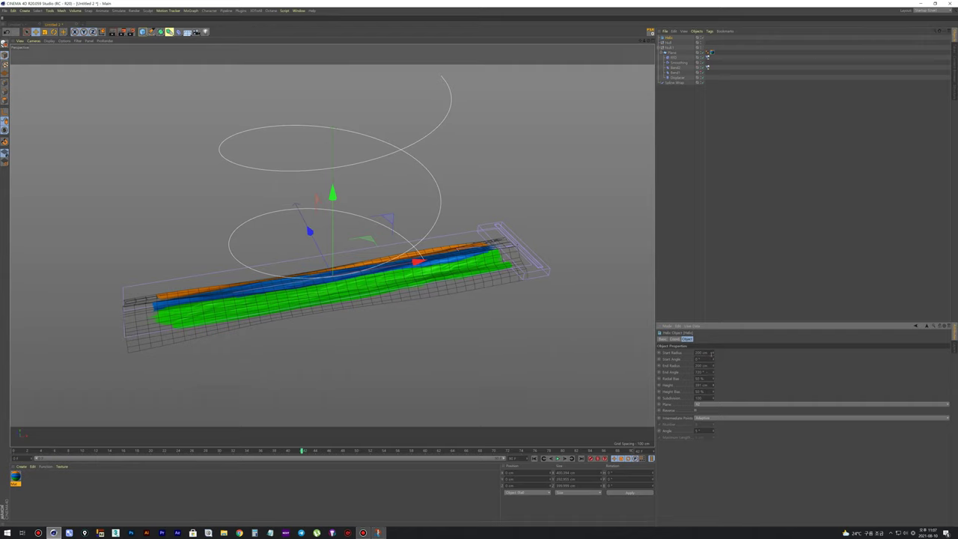
drag(713, 355, 713, 362)
mouse_move(568, 336)
alt+mouse_down()
mouse_move(440, 338)
mouse_move(572, 176)
alt+mouse_up()
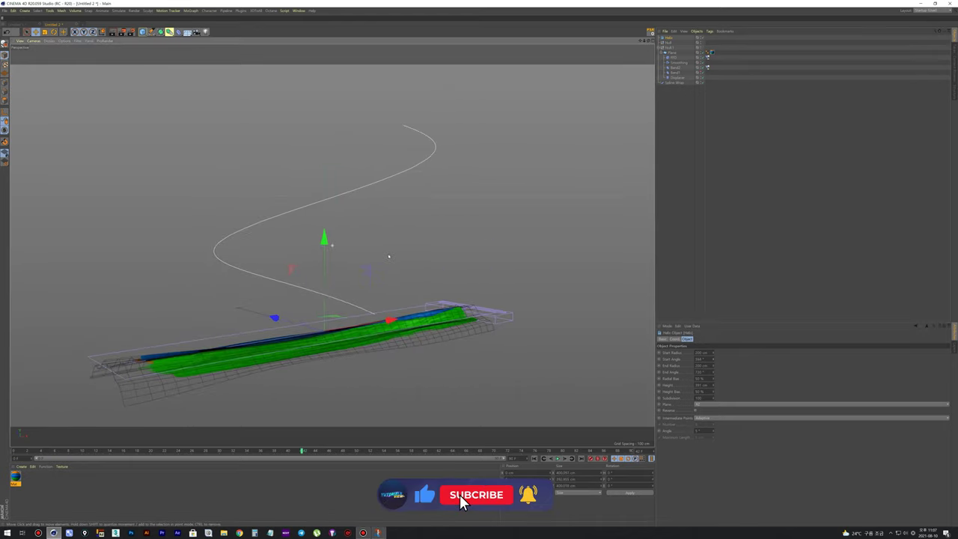
Step: Nest the Spline Wrap under Plane with the Helix as its spline, then scrub frames to check
click(675, 82)
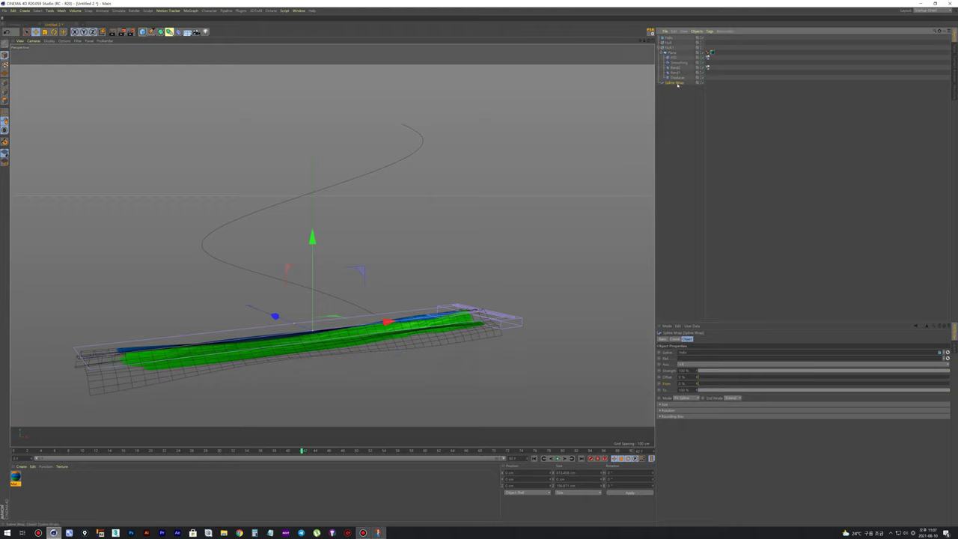
drag(679, 83, 675, 83)
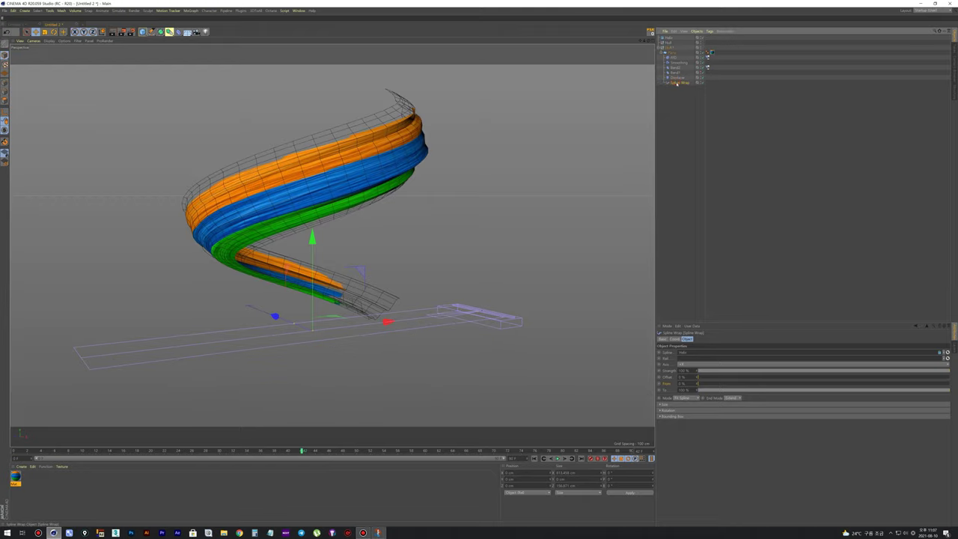
key(ctrl+z)
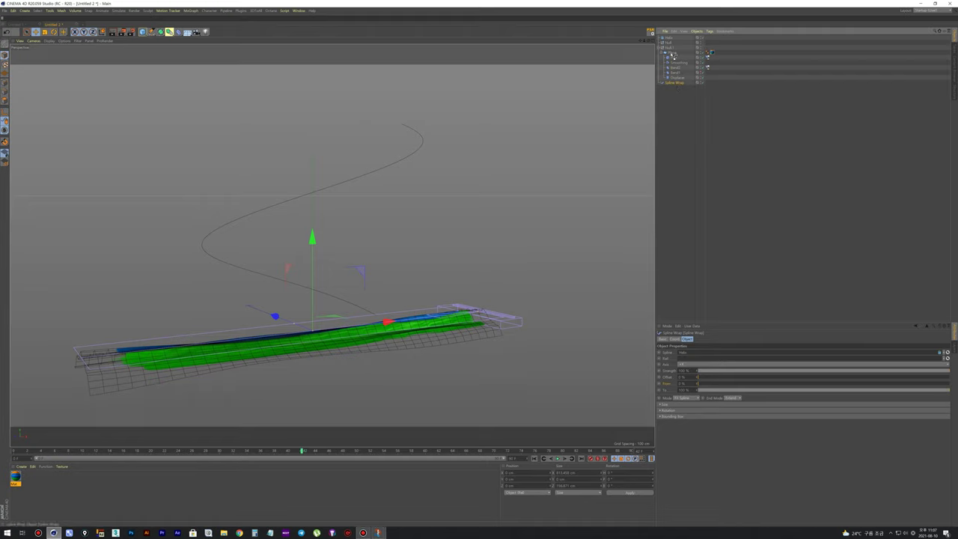
drag(670, 51, 669, 52)
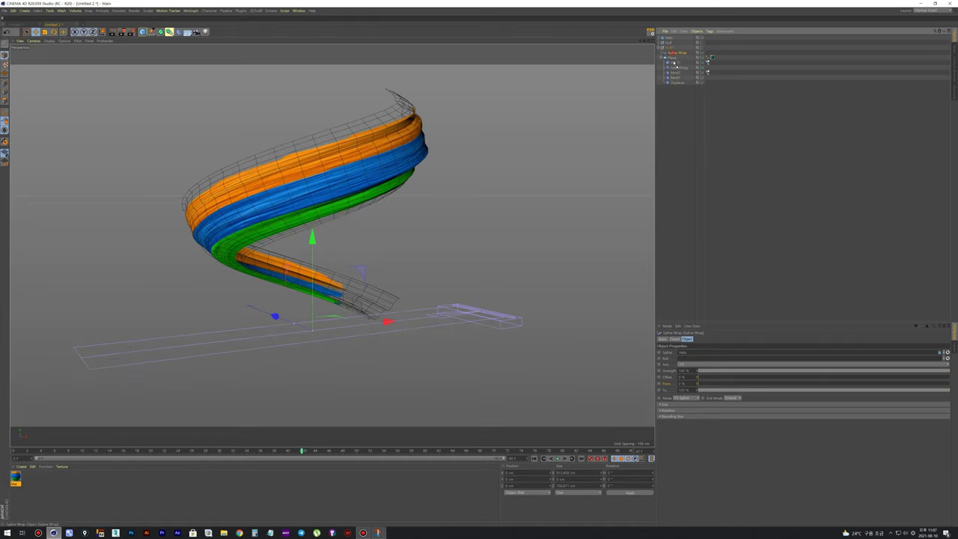
drag(679, 88, 678, 82)
drag(678, 91, 677, 88)
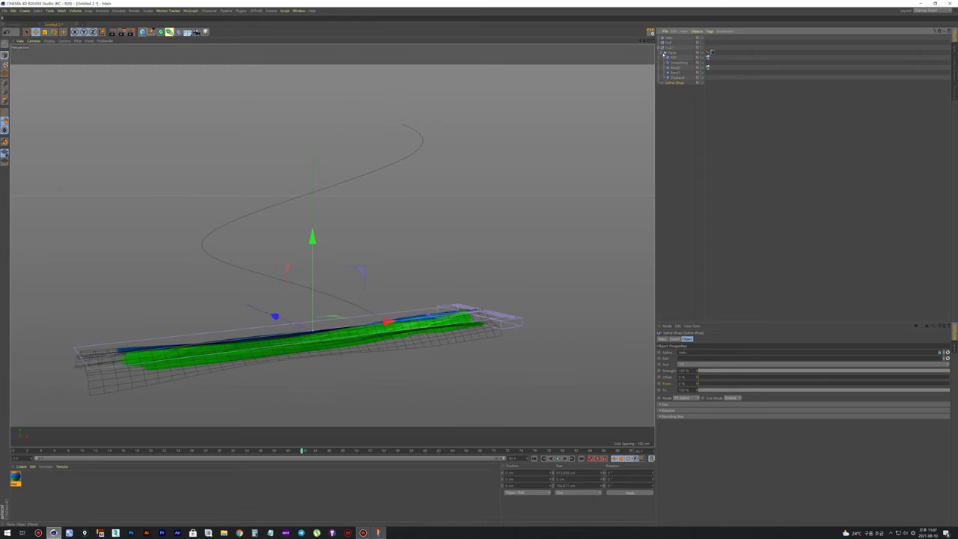
click(663, 53)
drag(674, 57, 672, 52)
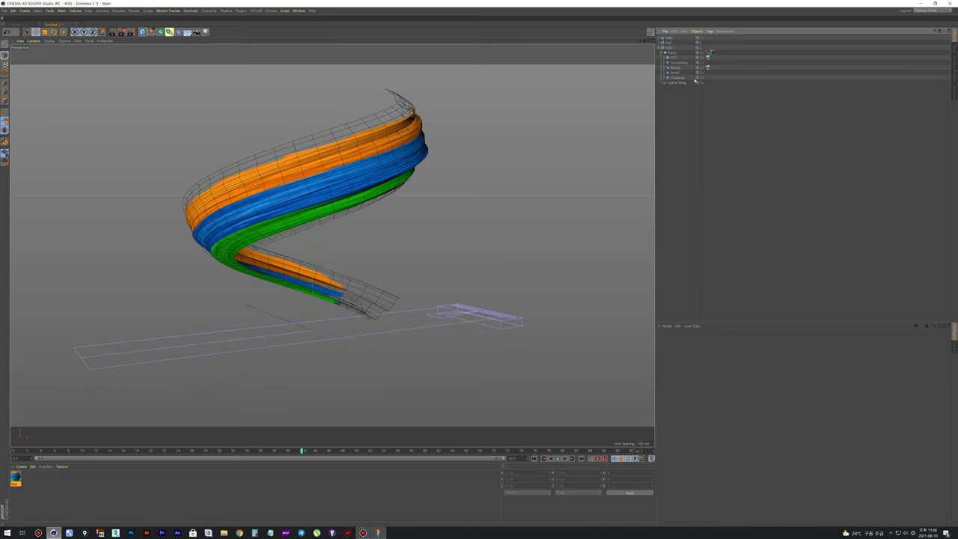
alt+drag(631, 87, 554, 229)
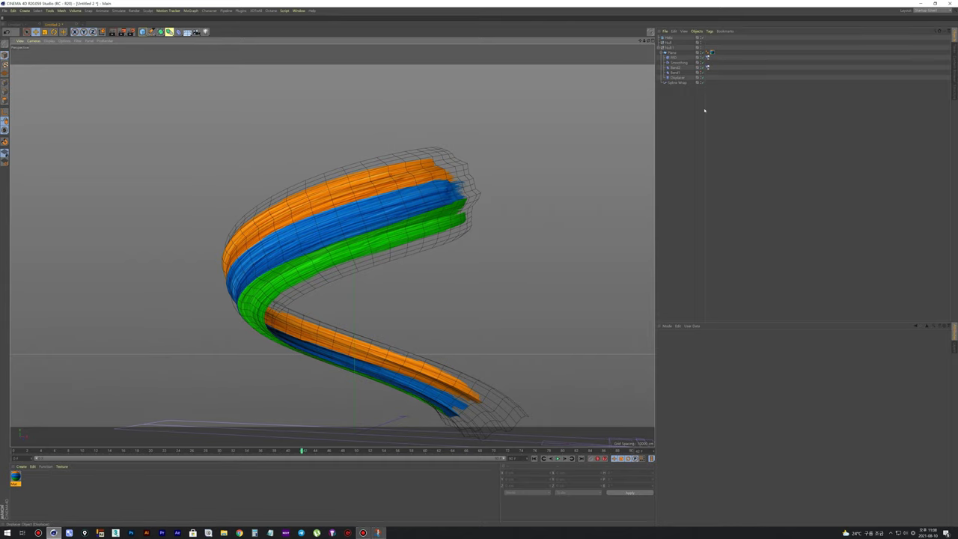
drag(15, 451, 165, 450)
mouse_move(247, 285)
alt+mouse_down()
mouse_move(278, 257)
mouse_move(285, 278)
alt+mouse_up()
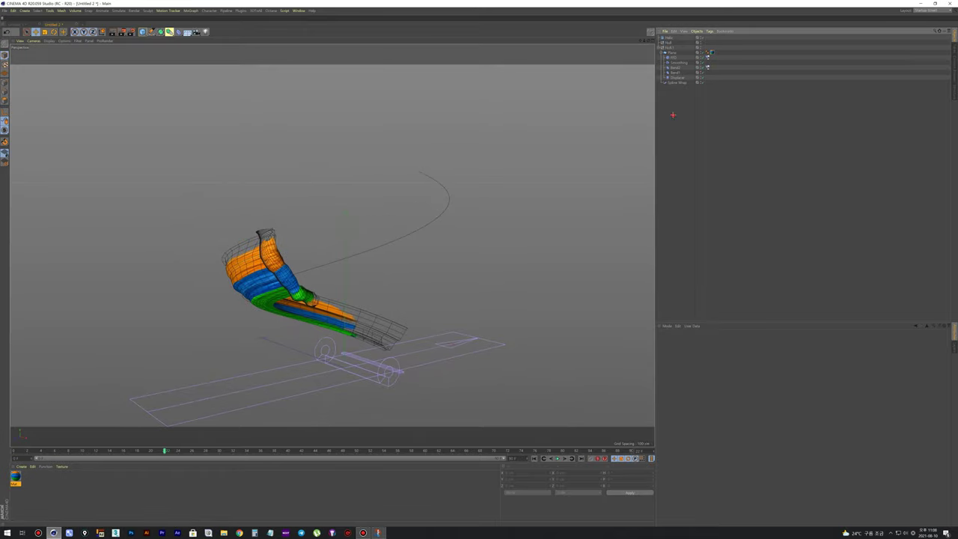
click(676, 68)
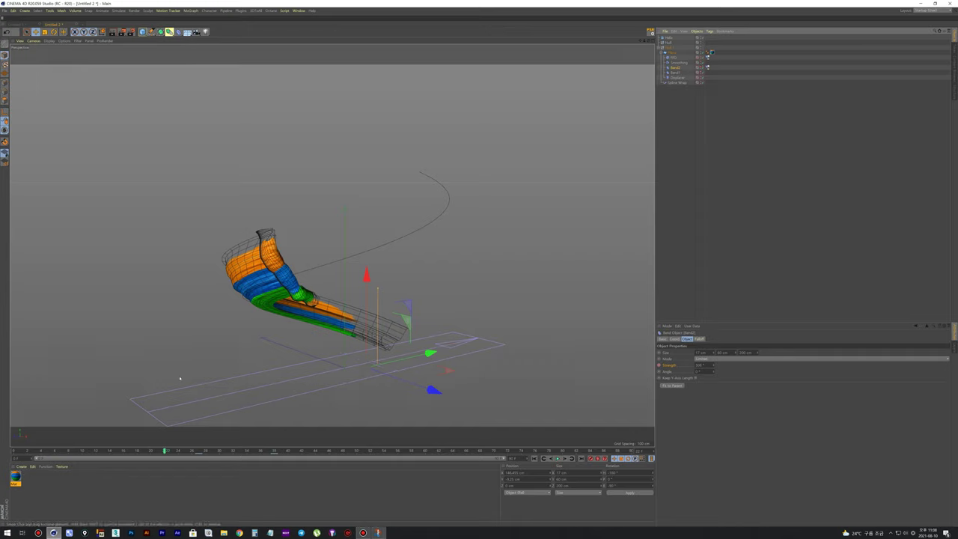
drag(33, 449, 172, 449)
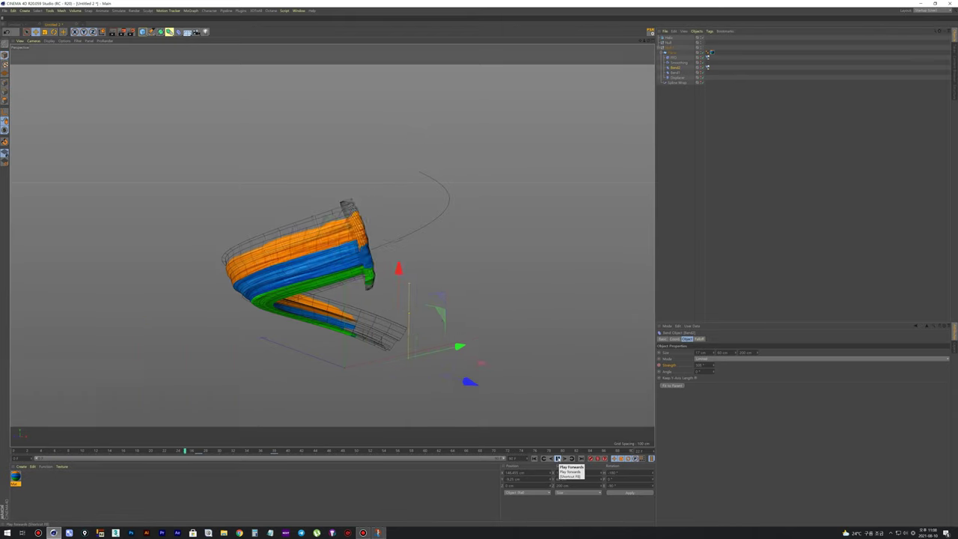
mouse_move(404, 234)
alt+mouse_down()
mouse_move(388, 192)
mouse_move(408, 196)
alt+mouse_up()
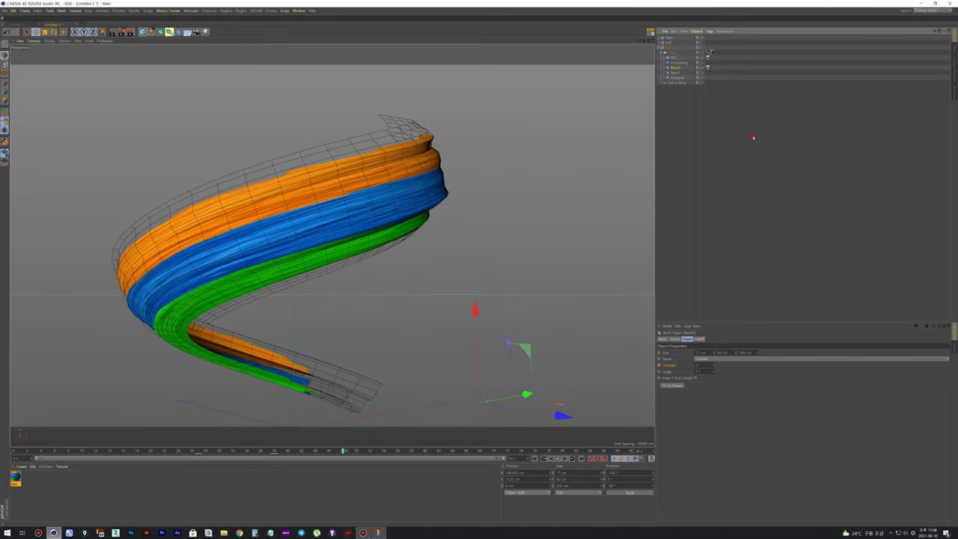
click(694, 71)
click(678, 81)
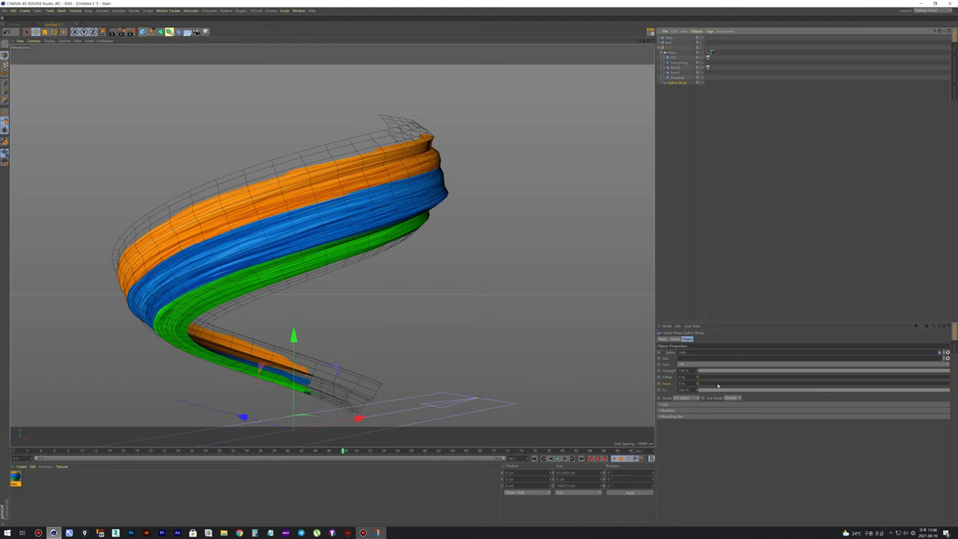
Step: Try different Spline Wrap To values while scrubbing and playing the growth
drag(913, 392, 914, 392)
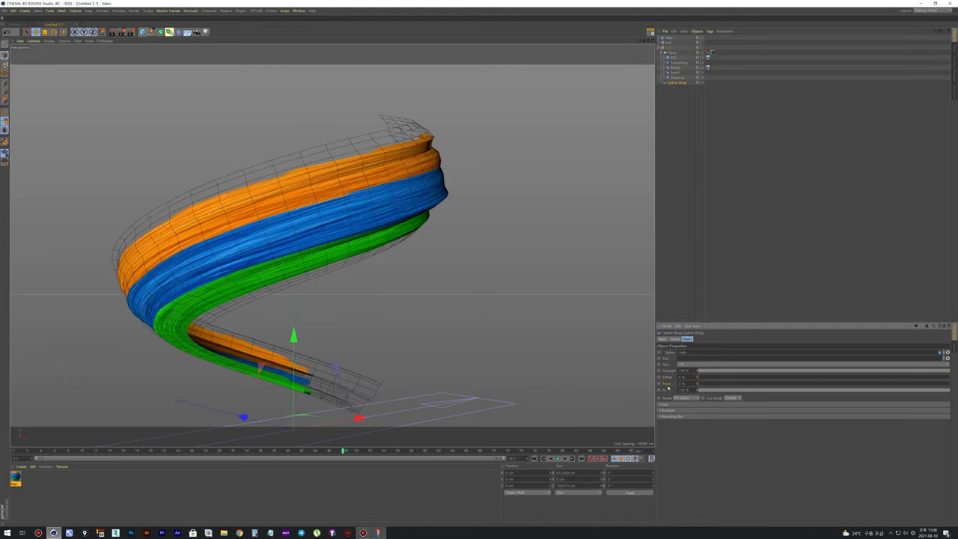
mouse_move(32, 449)
mouse_down()
mouse_move(203, 449)
mouse_move(192, 449)
mouse_up()
drag(774, 394, 770, 392)
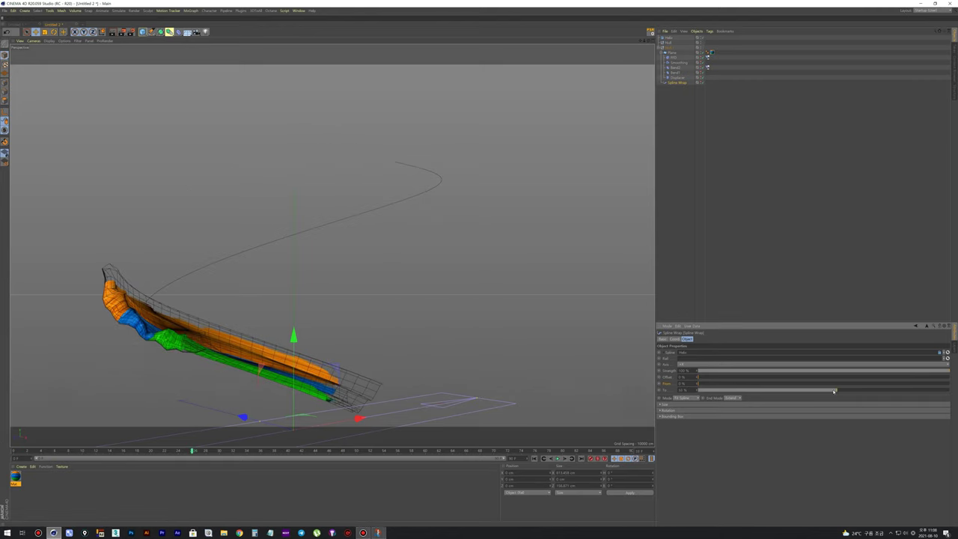
drag(825, 390, 799, 388)
drag(202, 447, 594, 447)
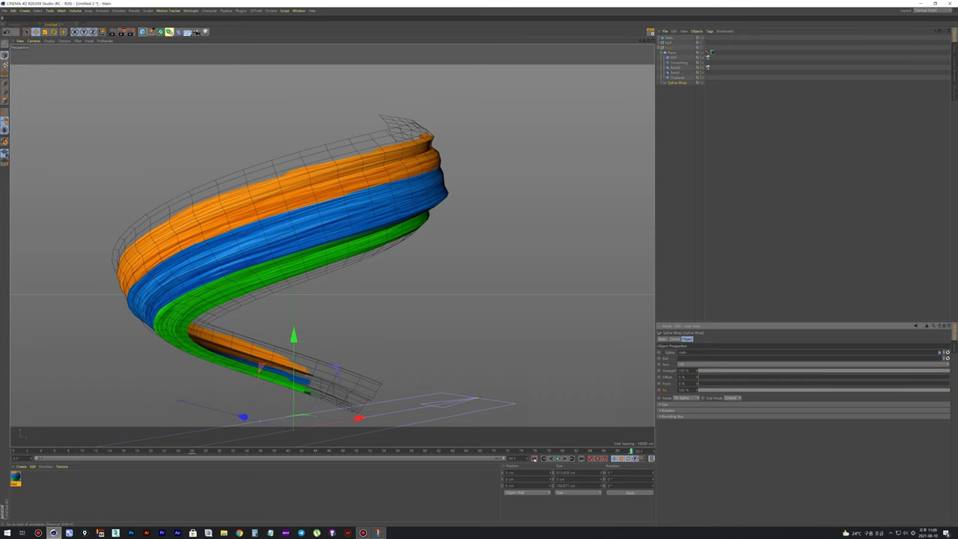
click(557, 458)
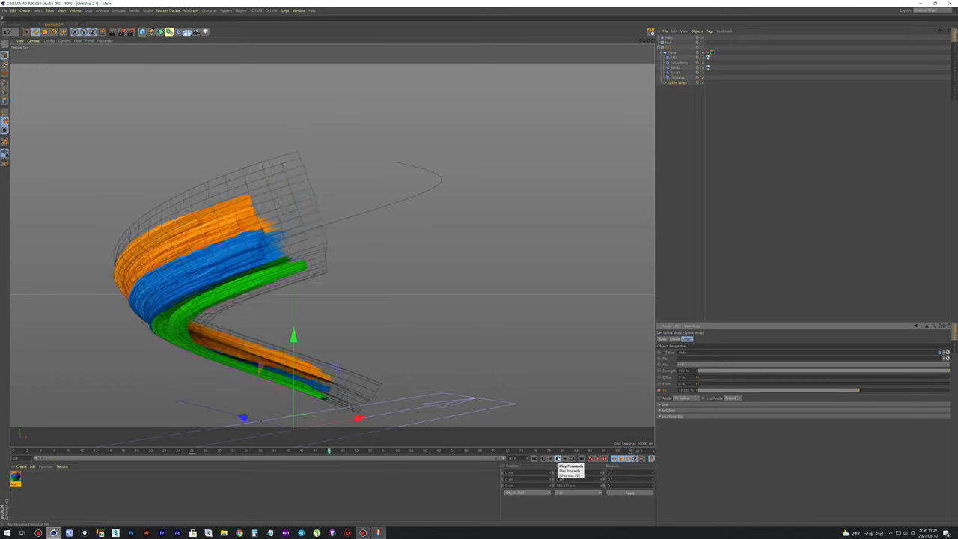
click(193, 452)
drag(837, 390, 818, 389)
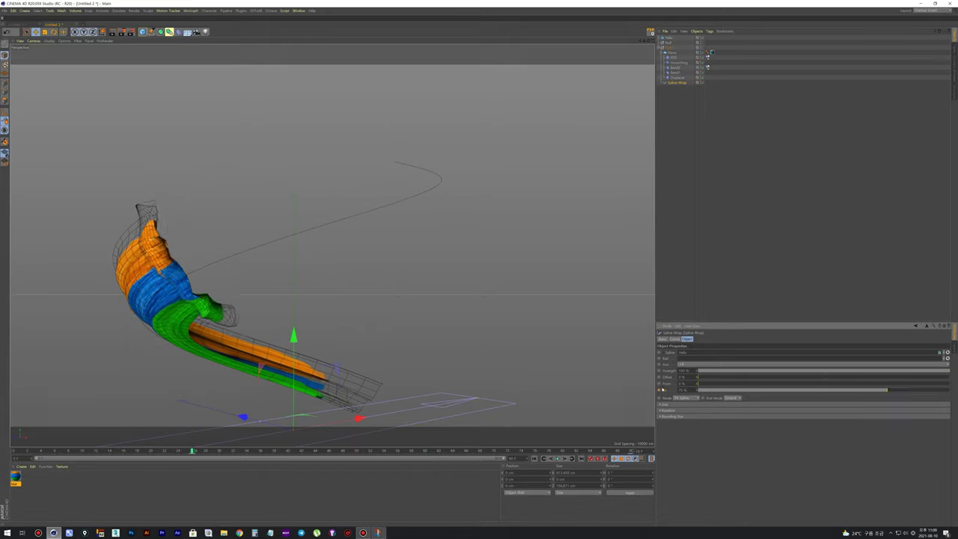
Step: Set the To keyframe at frame 22 to 75% and replay the growth from frame 0
click(206, 452)
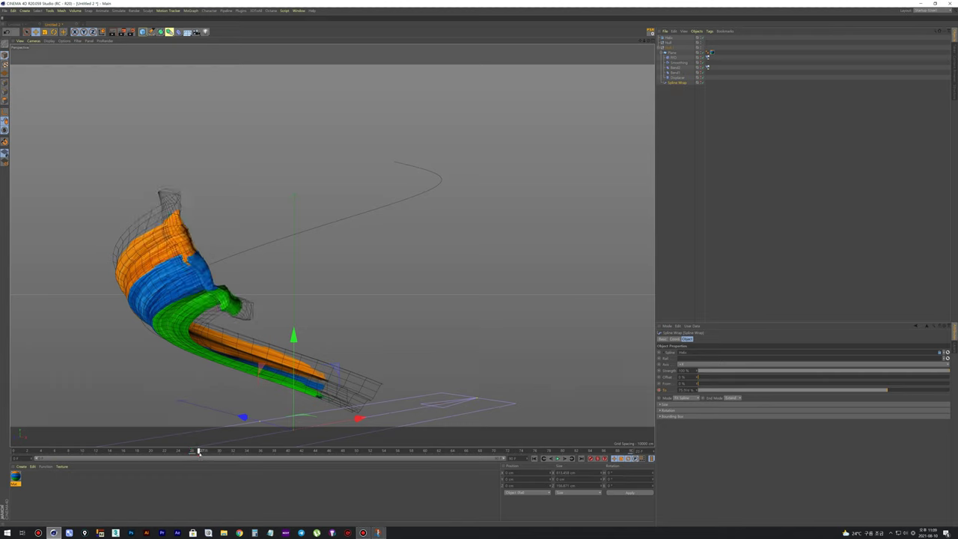
click(223, 452)
mouse_move(222, 452)
mouse_down()
mouse_move(363, 451)
mouse_move(157, 451)
mouse_move(323, 451)
mouse_up()
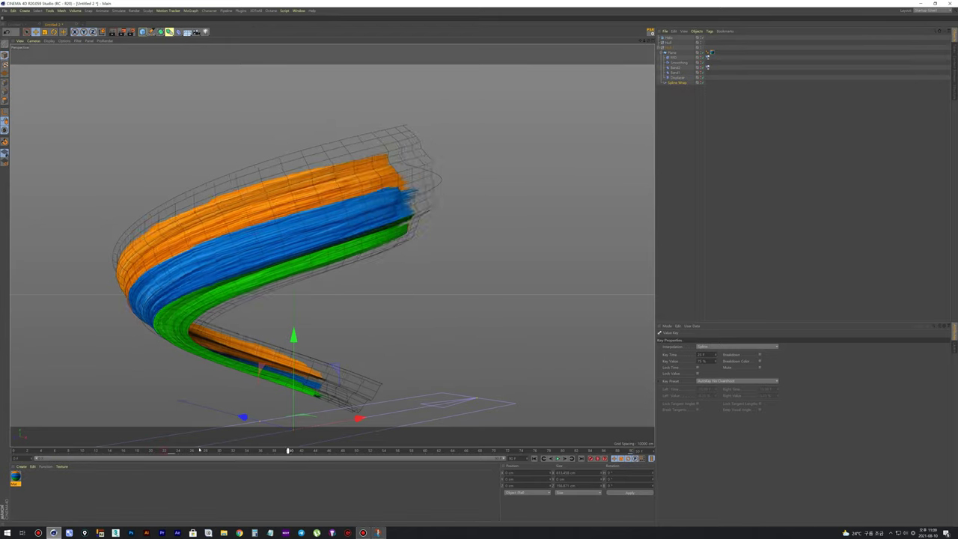
click(533, 458)
click(558, 458)
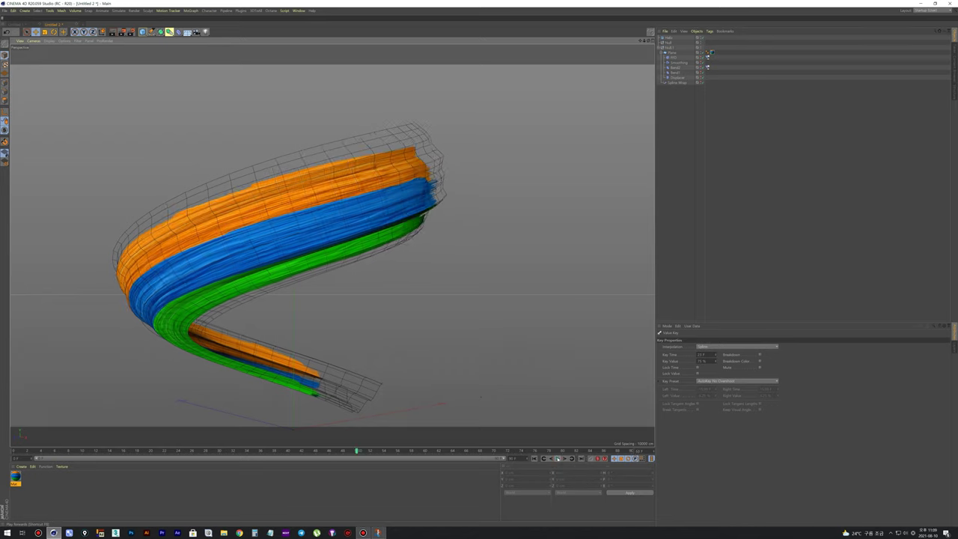
click(673, 83)
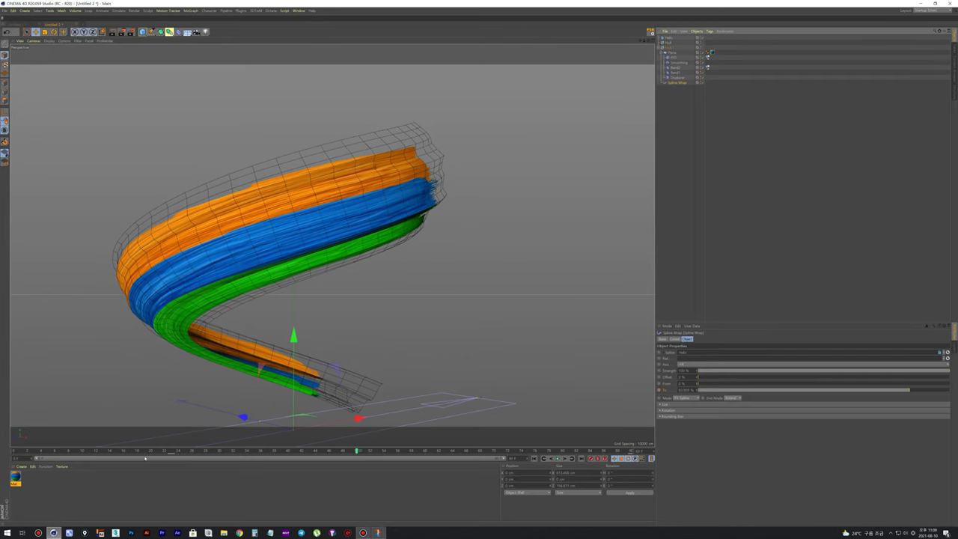
click(172, 452)
drag(171, 452, 137, 452)
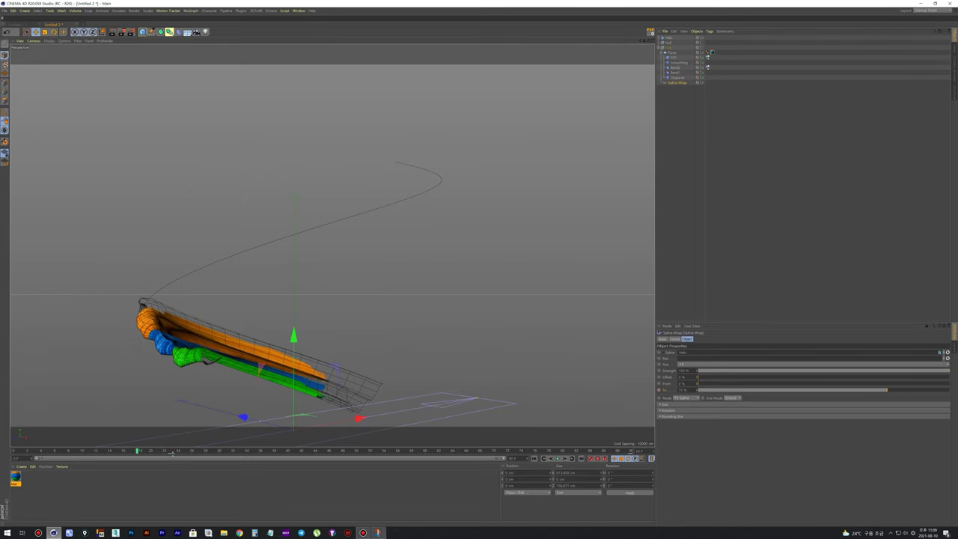
click(164, 453)
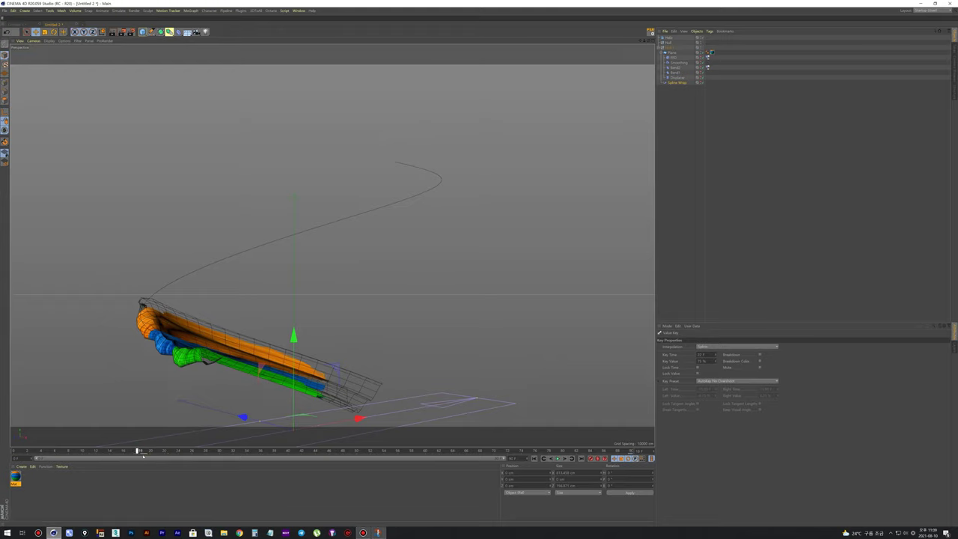
drag(137, 452, 15, 452)
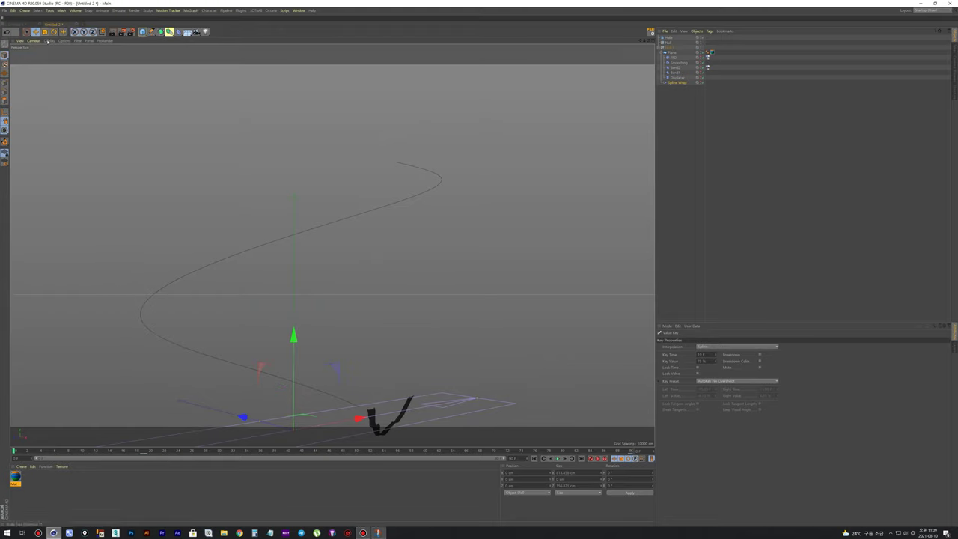
click(49, 40)
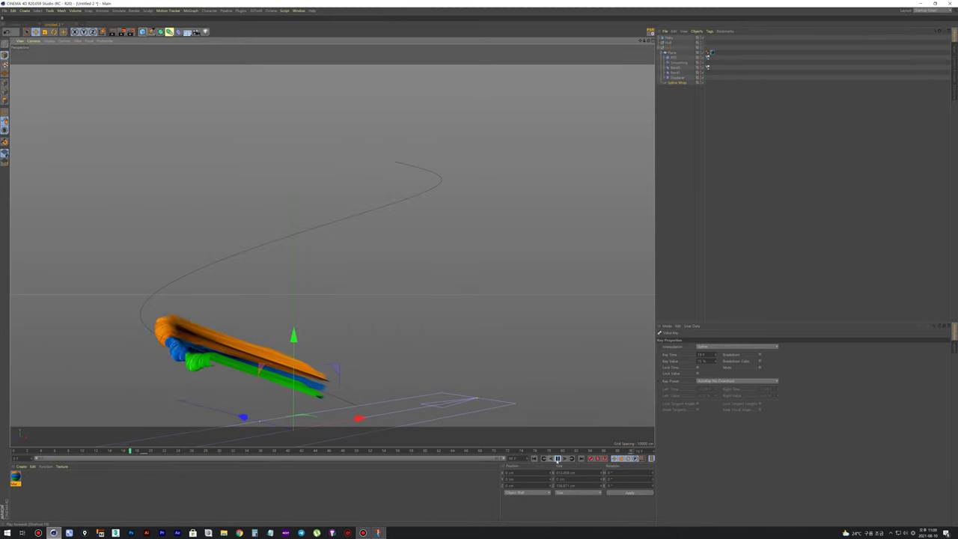
Step: Orbit and pan around the ribbon while scrubbing the early growth frames
mouse_move(354, 298)
alt+mouse_down()
mouse_move(400, 288)
mouse_move(426, 299)
mouse_move(407, 274)
alt+mouse_up()
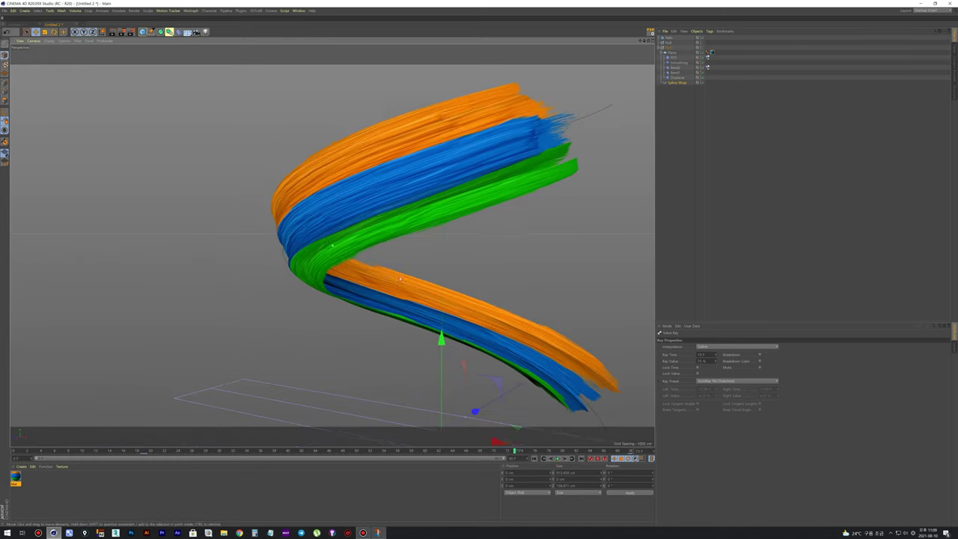
alt+middle_drag(408, 274, 159, 402)
drag(231, 447, 134, 446)
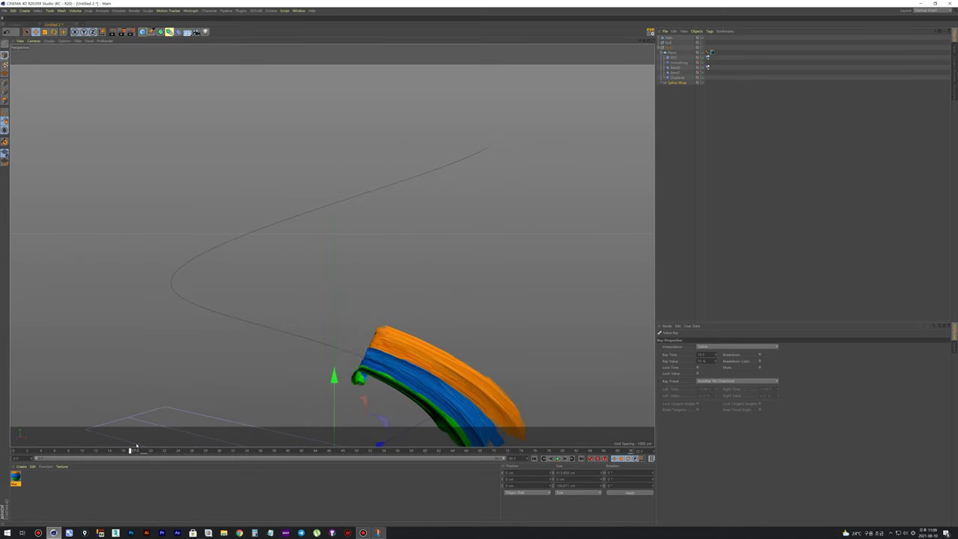
alt+drag(281, 352, 291, 343)
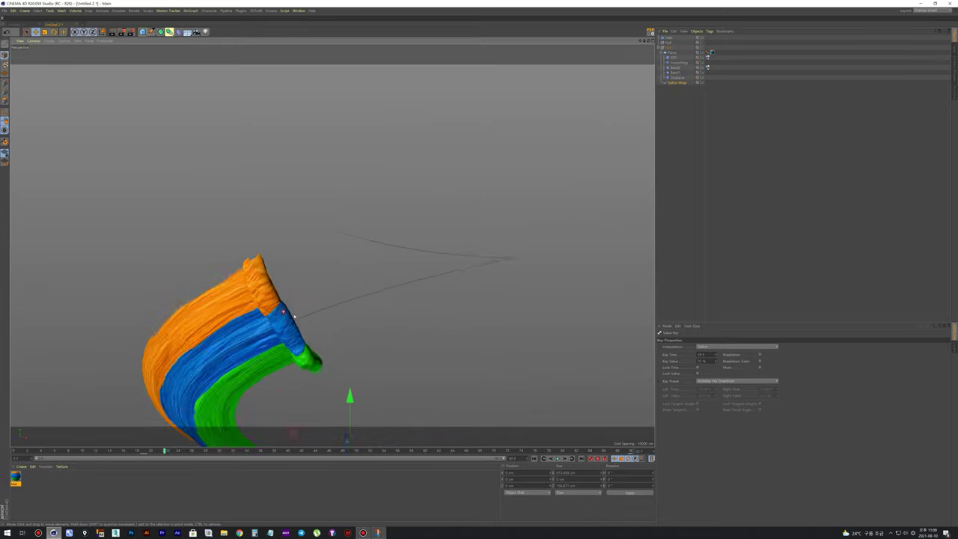
drag(164, 449, 185, 449)
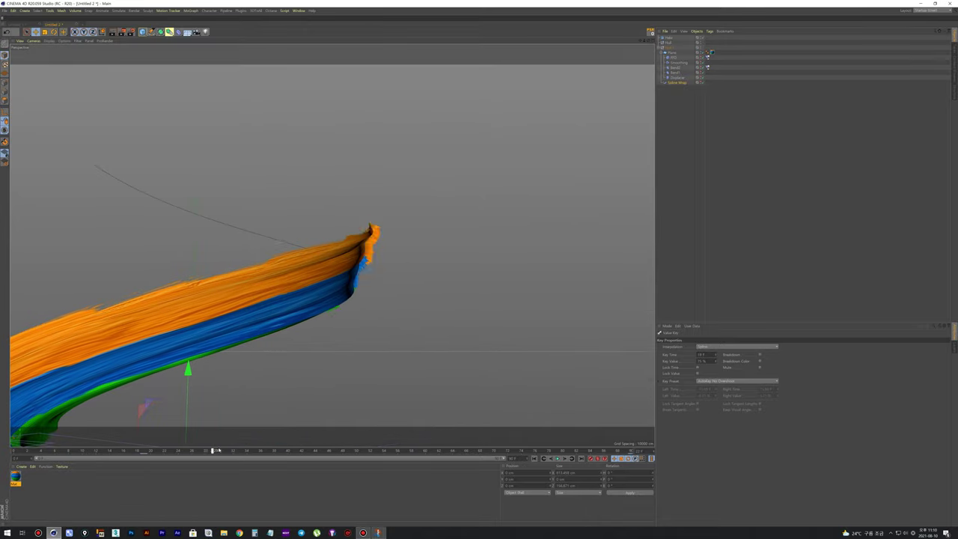
drag(277, 447, 96, 449)
Step: Zoom and orbit around the grown ribbon, then replay the growth from frame 0
scroll(230, 318, down, 3)
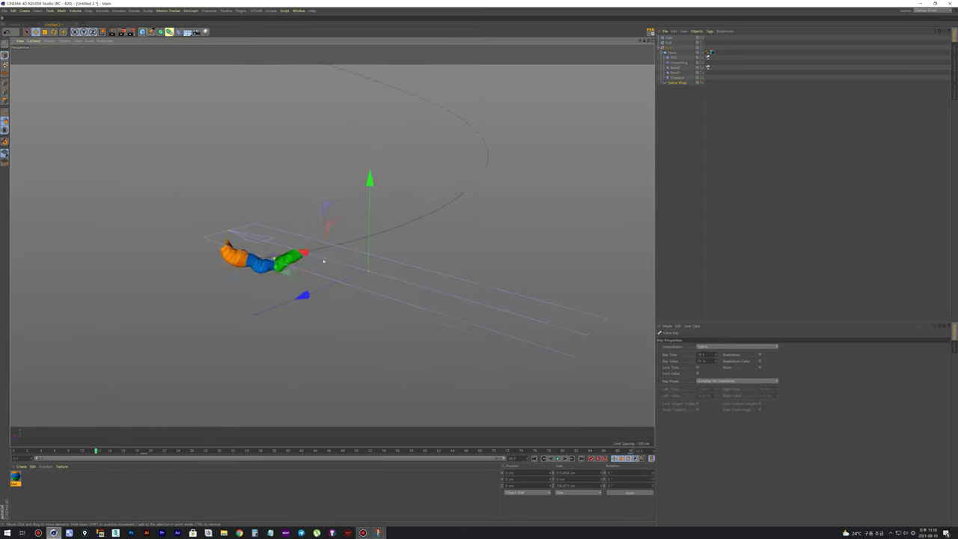
drag(124, 449, 240, 449)
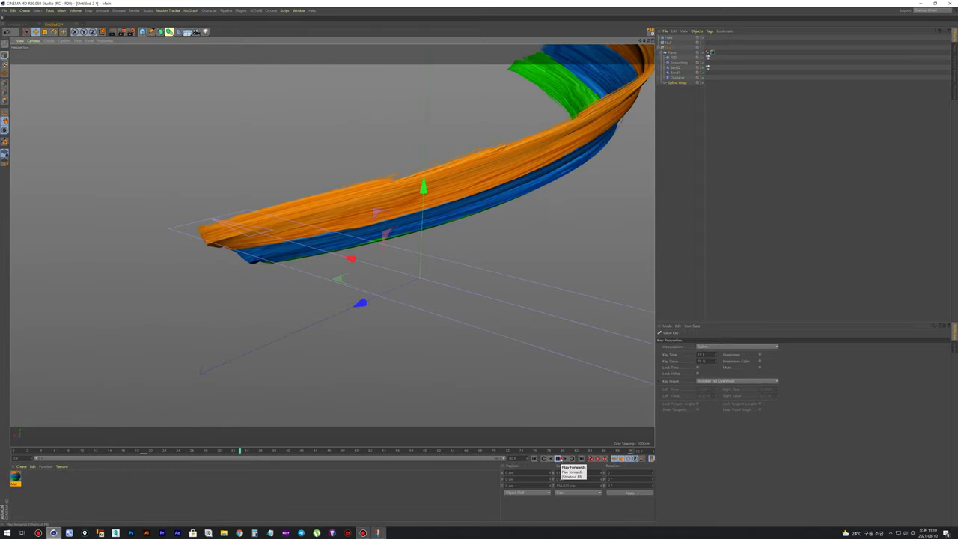
mouse_move(315, 247)
alt+mouse_down()
mouse_move(330, 282)
mouse_move(443, 419)
alt+mouse_up()
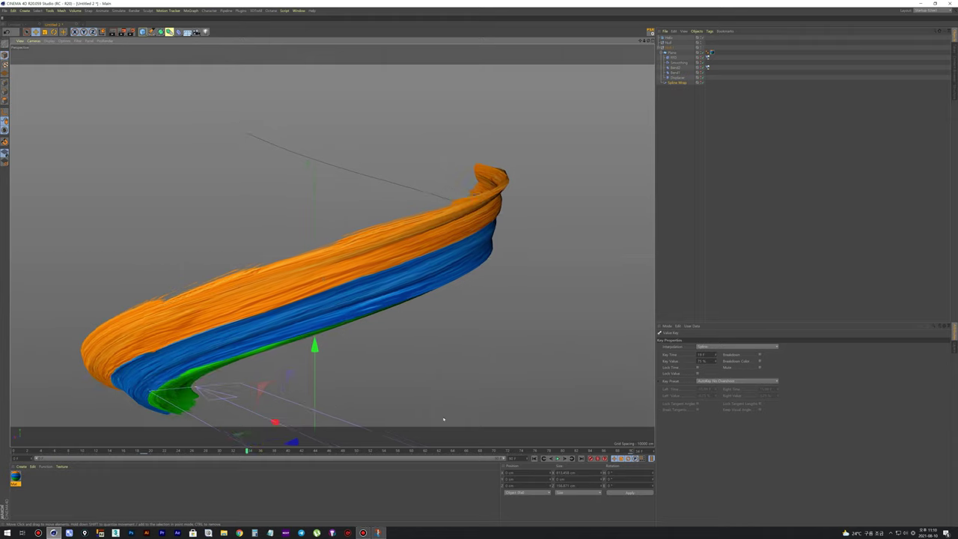
mouse_move(426, 452)
mouse_down()
mouse_move(90, 449)
mouse_move(391, 449)
mouse_up()
mouse_move(419, 352)
alt+mouse_down()
mouse_move(468, 271)
mouse_move(398, 226)
mouse_move(300, 186)
mouse_move(232, 222)
mouse_move(186, 229)
mouse_move(232, 216)
mouse_move(509, 268)
mouse_move(439, 227)
mouse_move(337, 210)
mouse_move(339, 228)
mouse_move(499, 430)
alt+mouse_up()
key(shift+f)
key(F8)
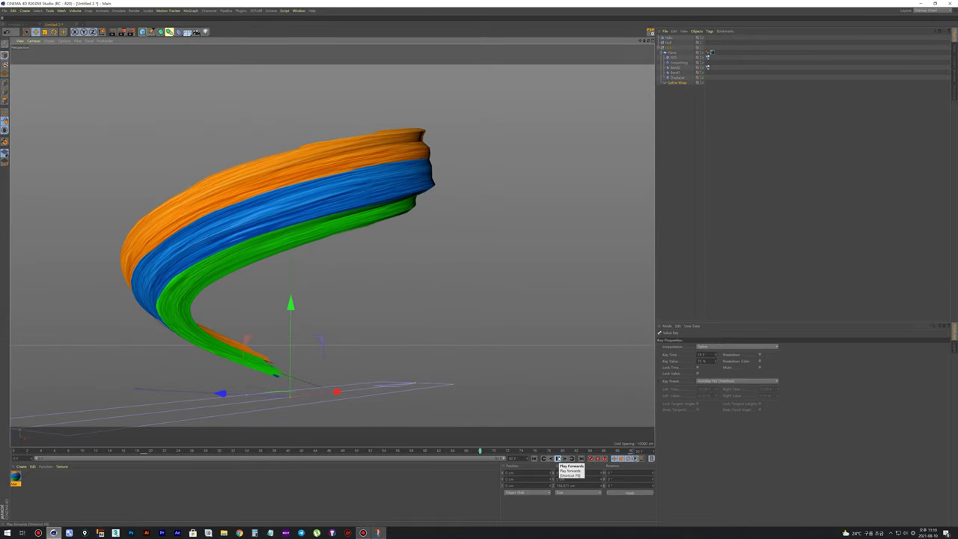
Step: Make the Helix taller and shrink its End Radius to tighten the spiral
click(669, 47)
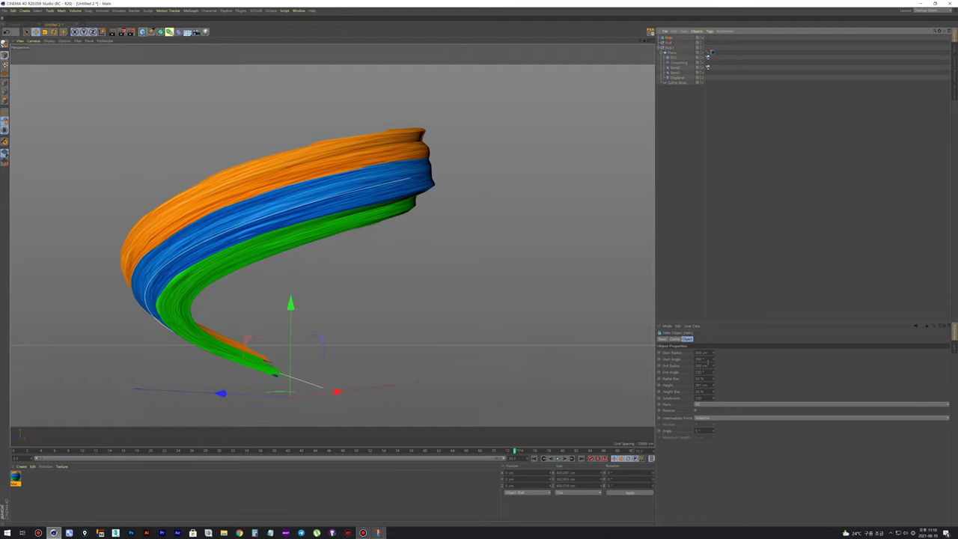
drag(714, 359, 712, 367)
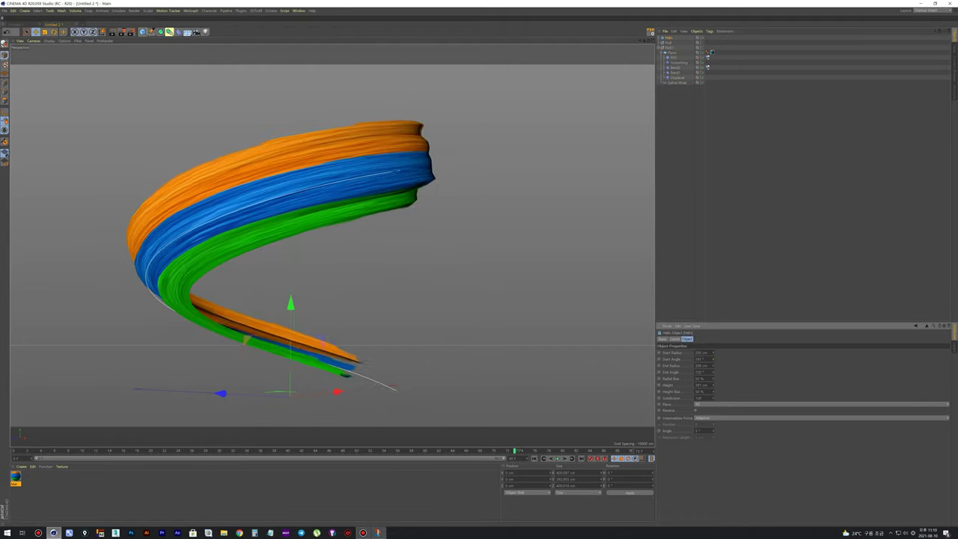
mouse_move(713, 367)
mouse_down()
mouse_move(714, 389)
mouse_move(713, 352)
mouse_up()
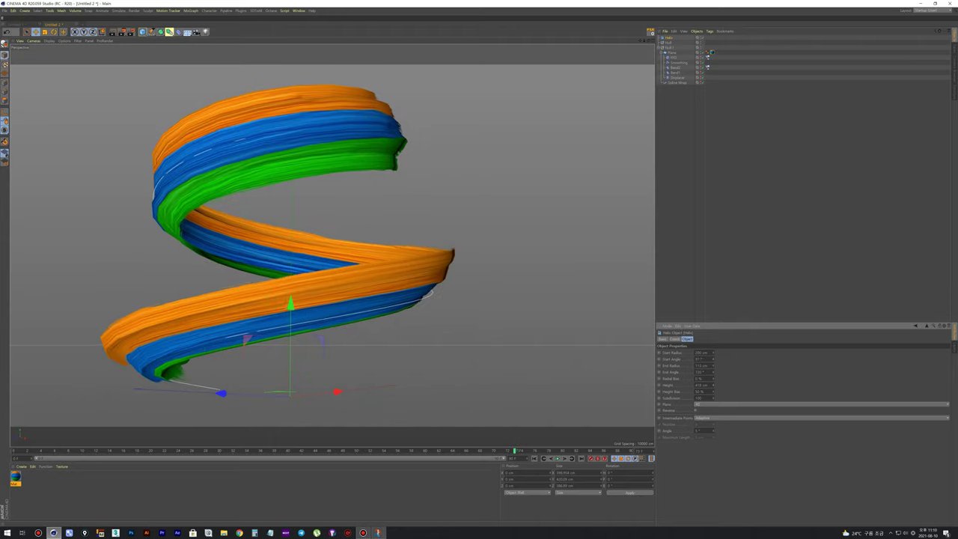
click(676, 83)
click(534, 458)
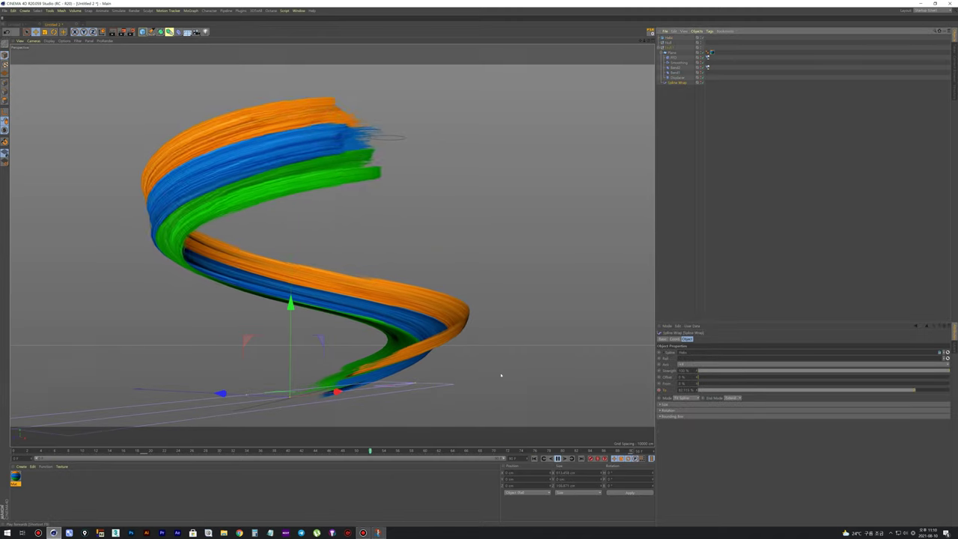
Step: Rewind and play the ribbon growing along the reshaped helix
scroll(352, 266, up, 5)
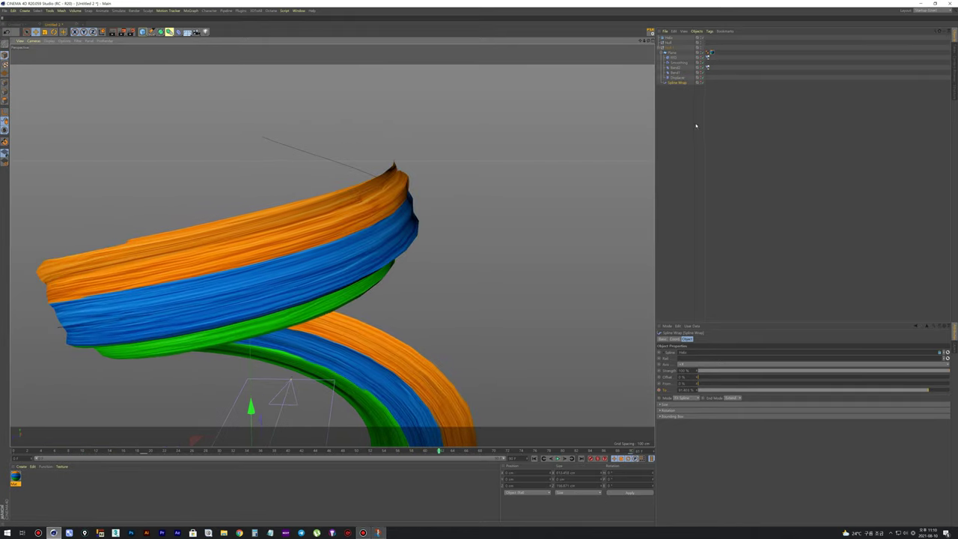
click(143, 451)
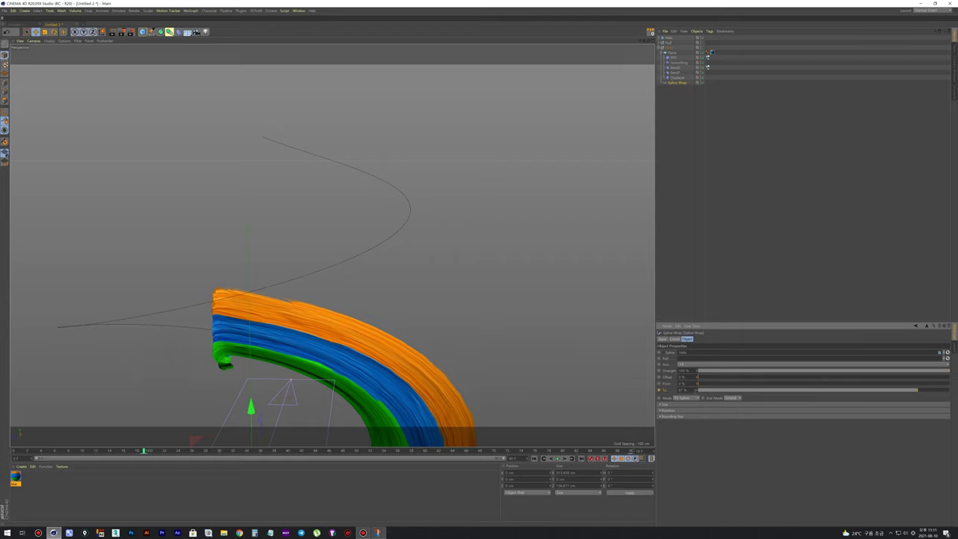
click(534, 458)
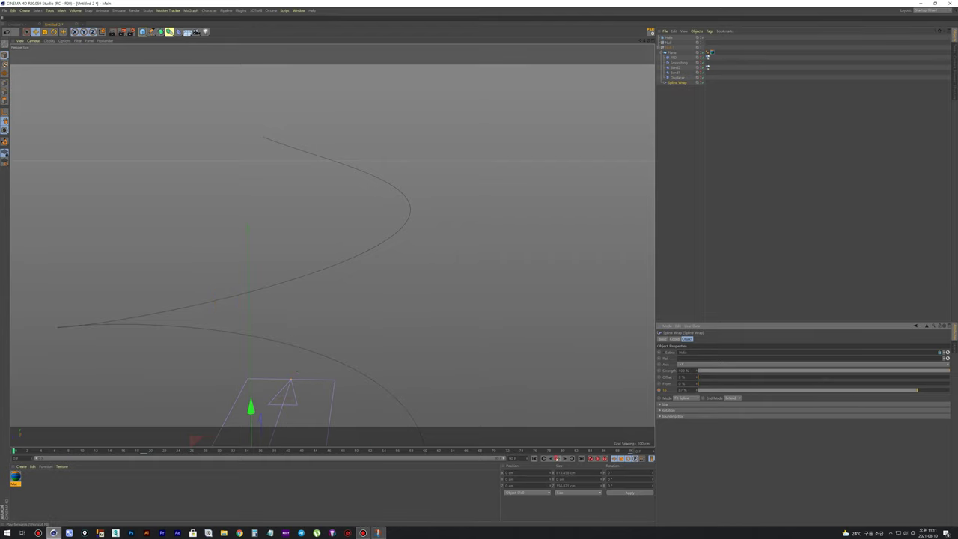
click(558, 459)
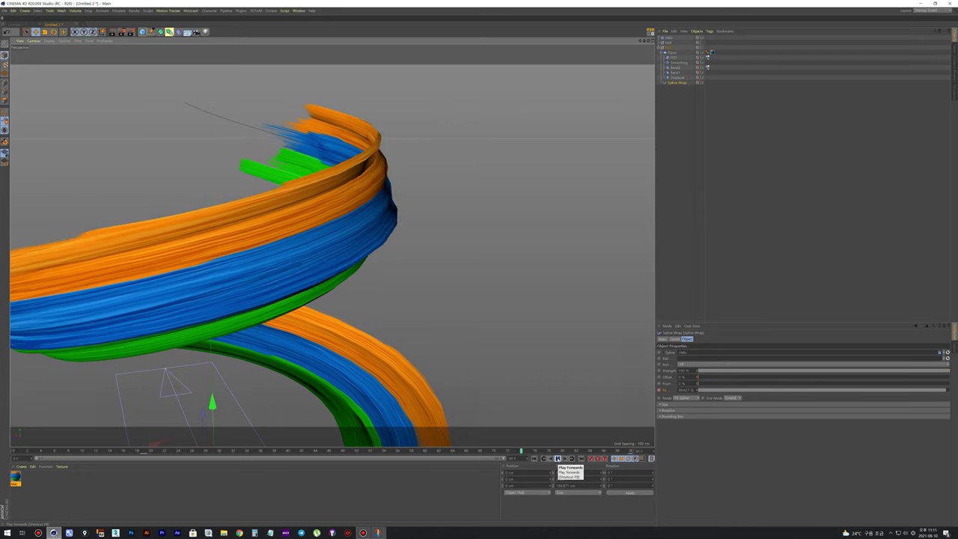
Step: Orbit to a new angle, deselect everything, and make a test render of the view
alt+drag(427, 355, 397, 289)
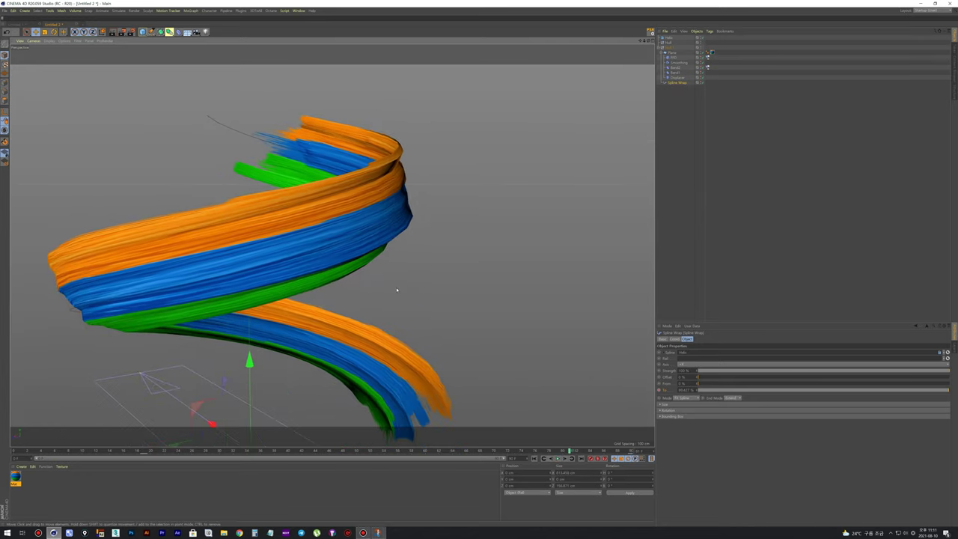
click(687, 126)
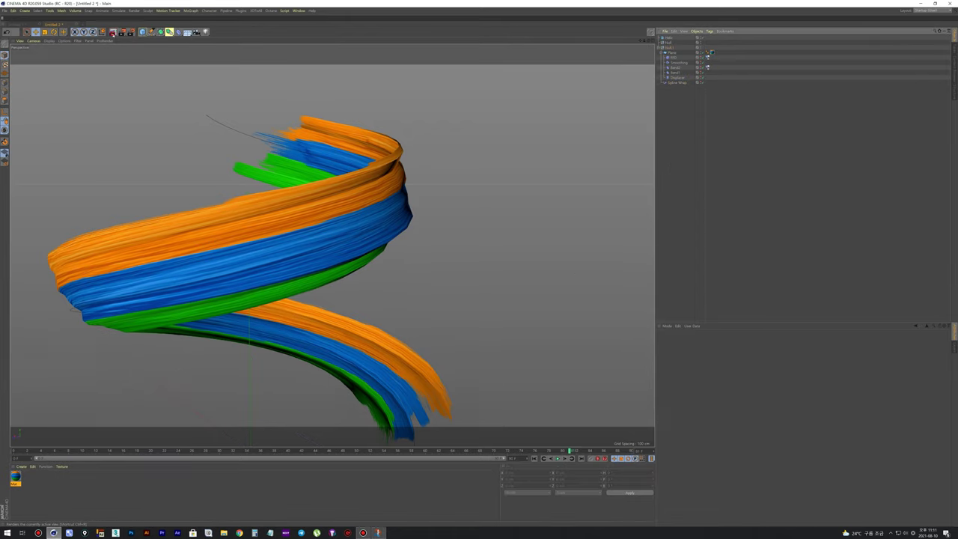
click(113, 32)
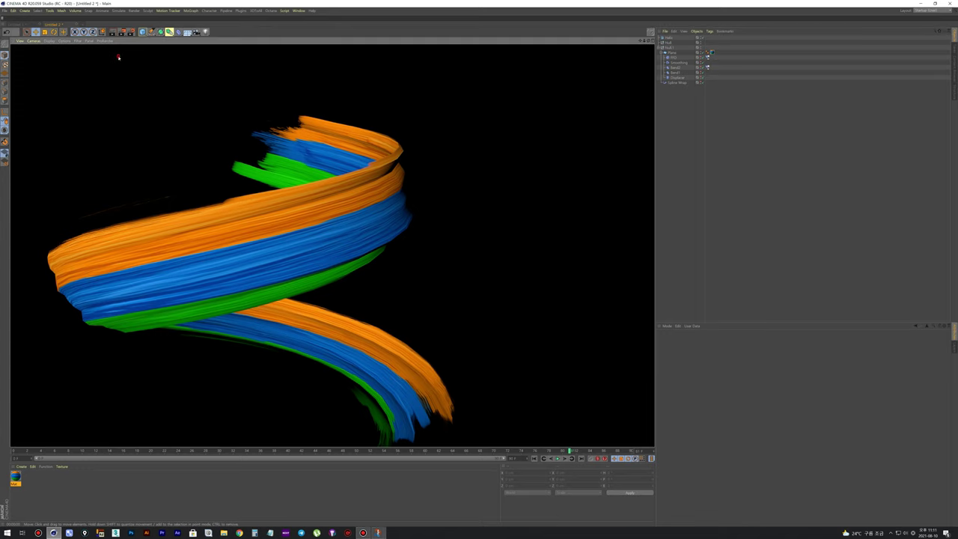
click(472, 425)
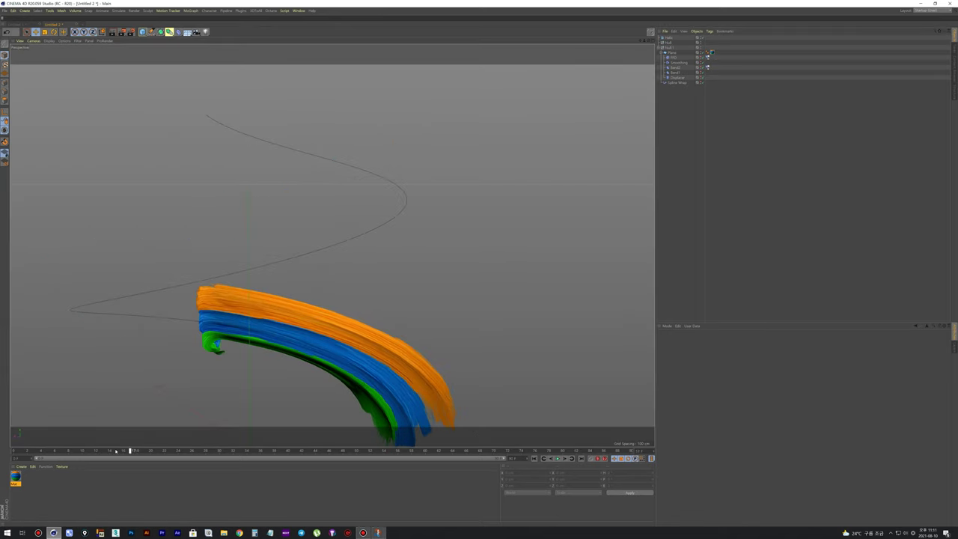